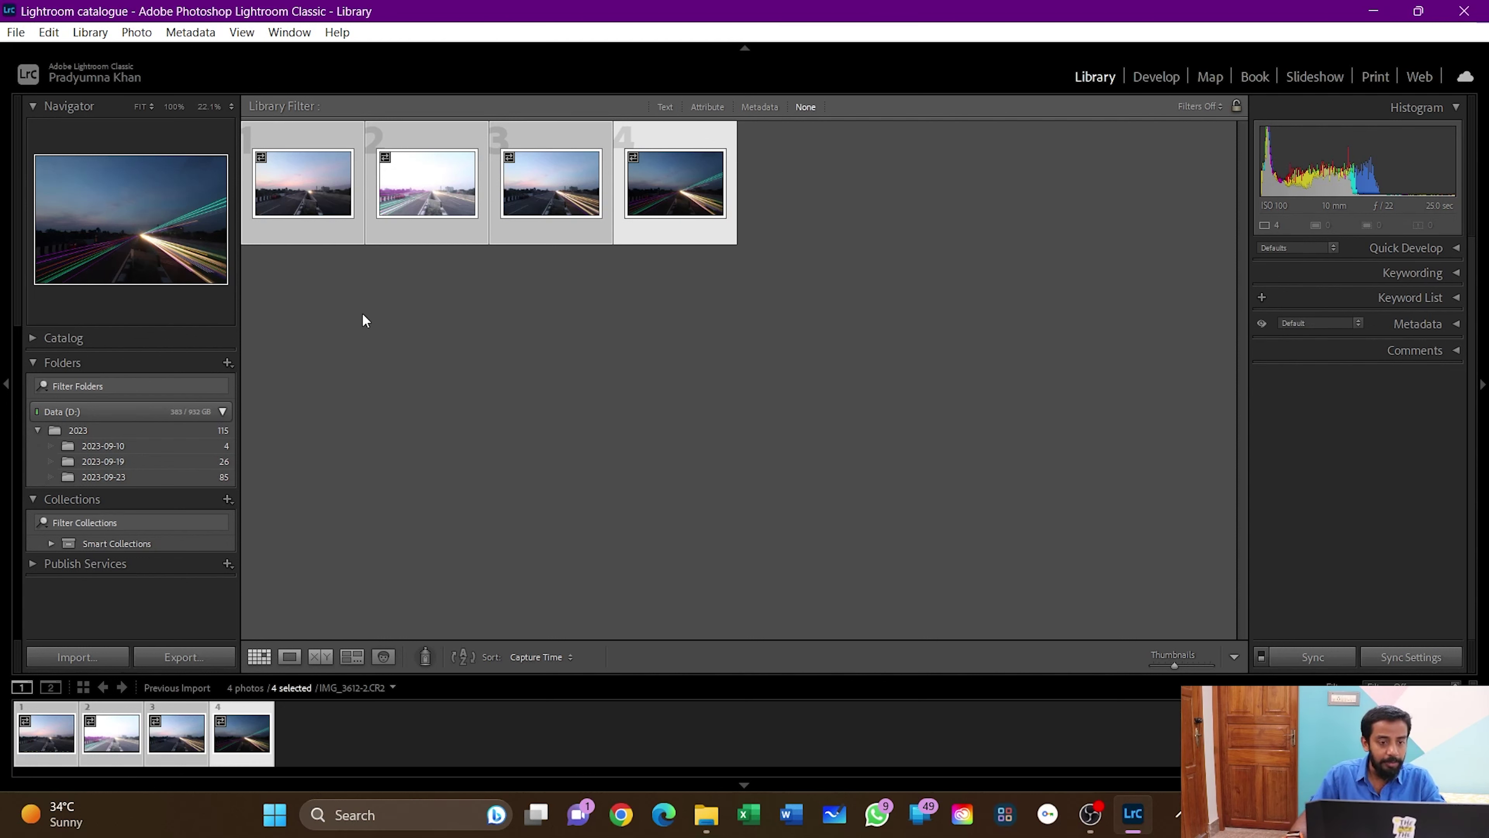
- Open the first road photo for developing and review the four bracketed exposures one after another
click(354, 185)
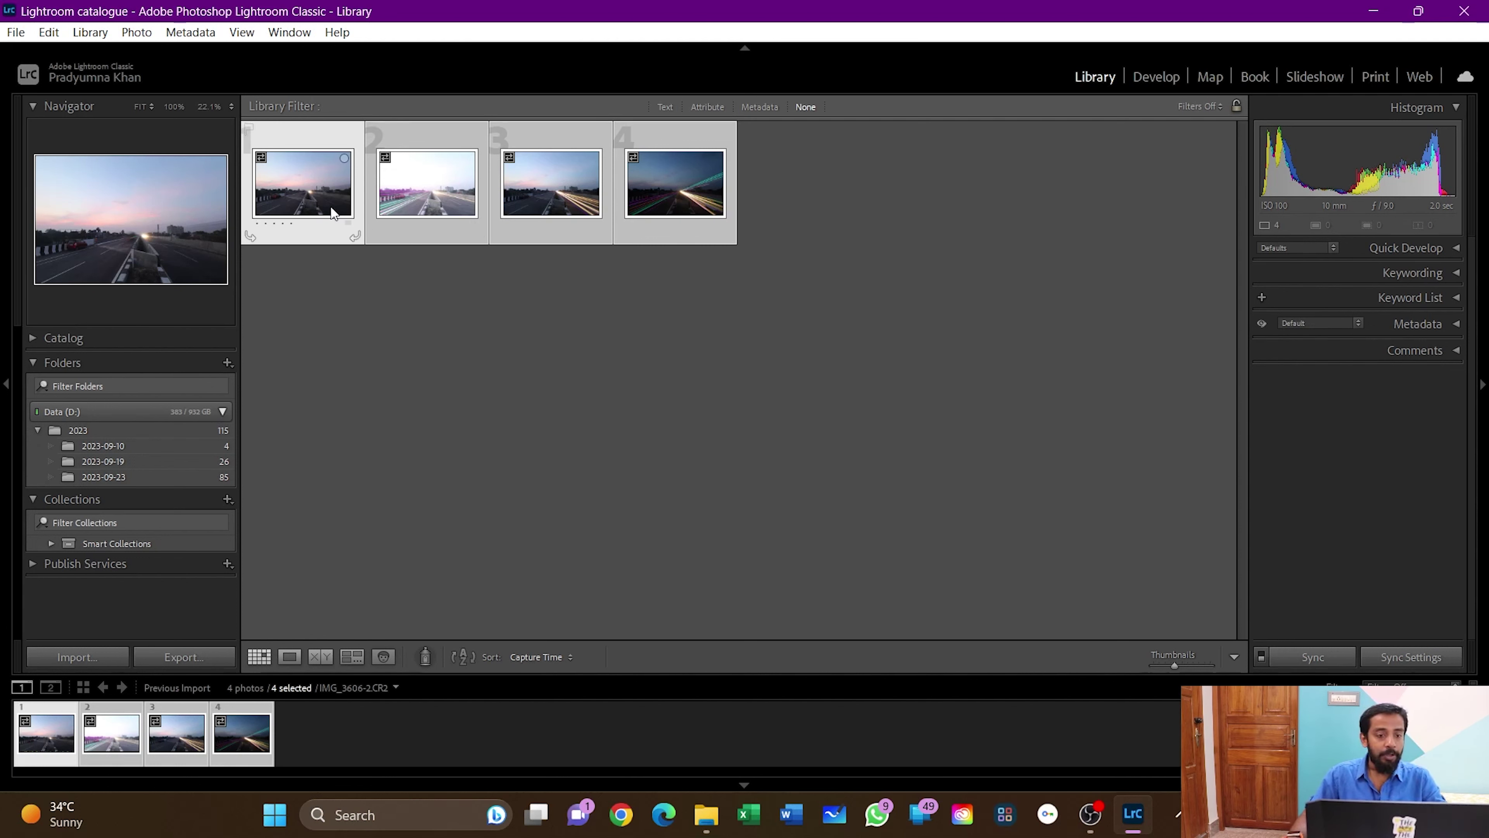
click(1151, 85)
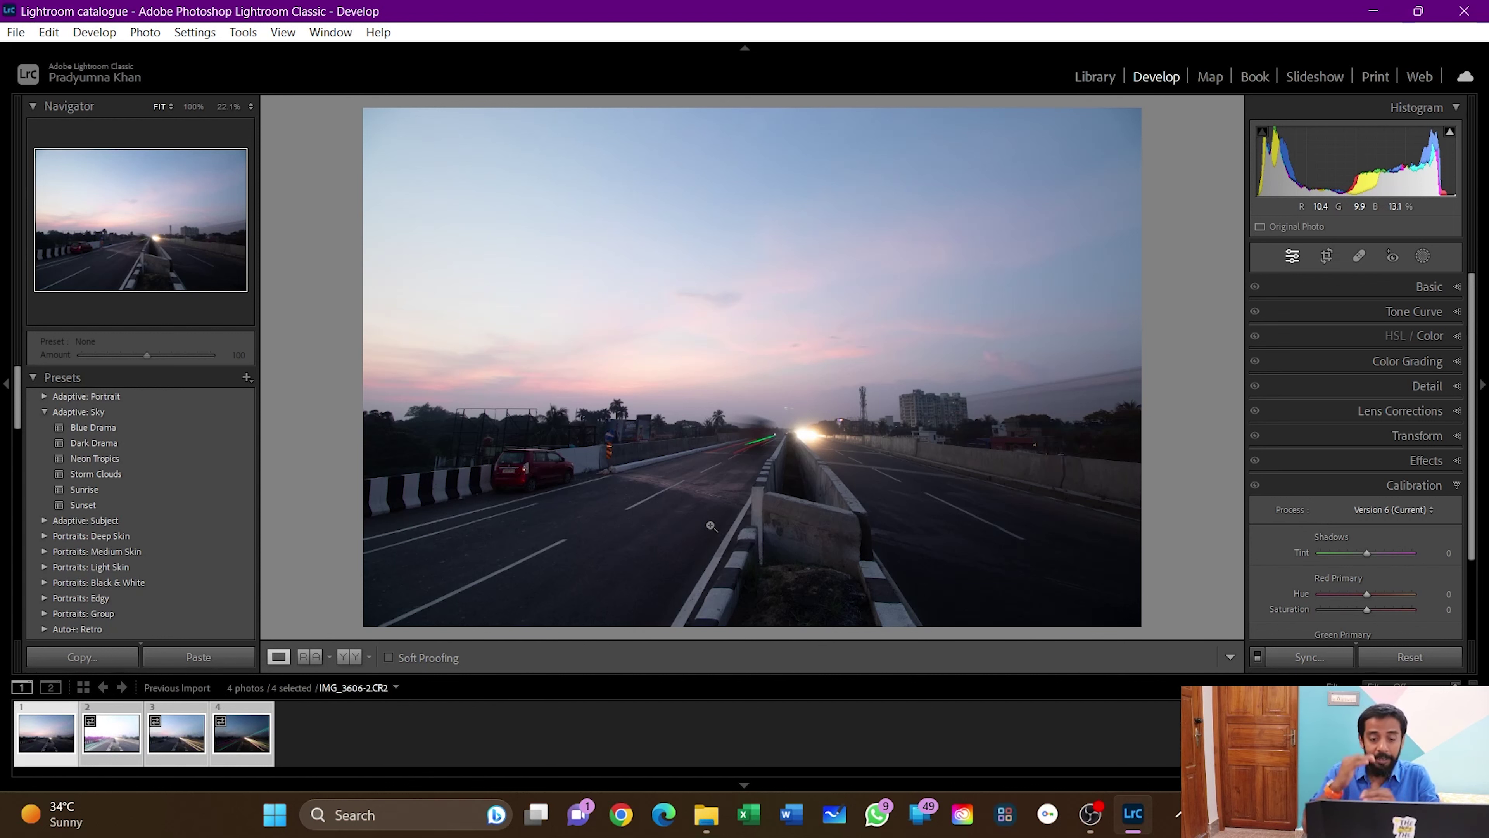
click(104, 740)
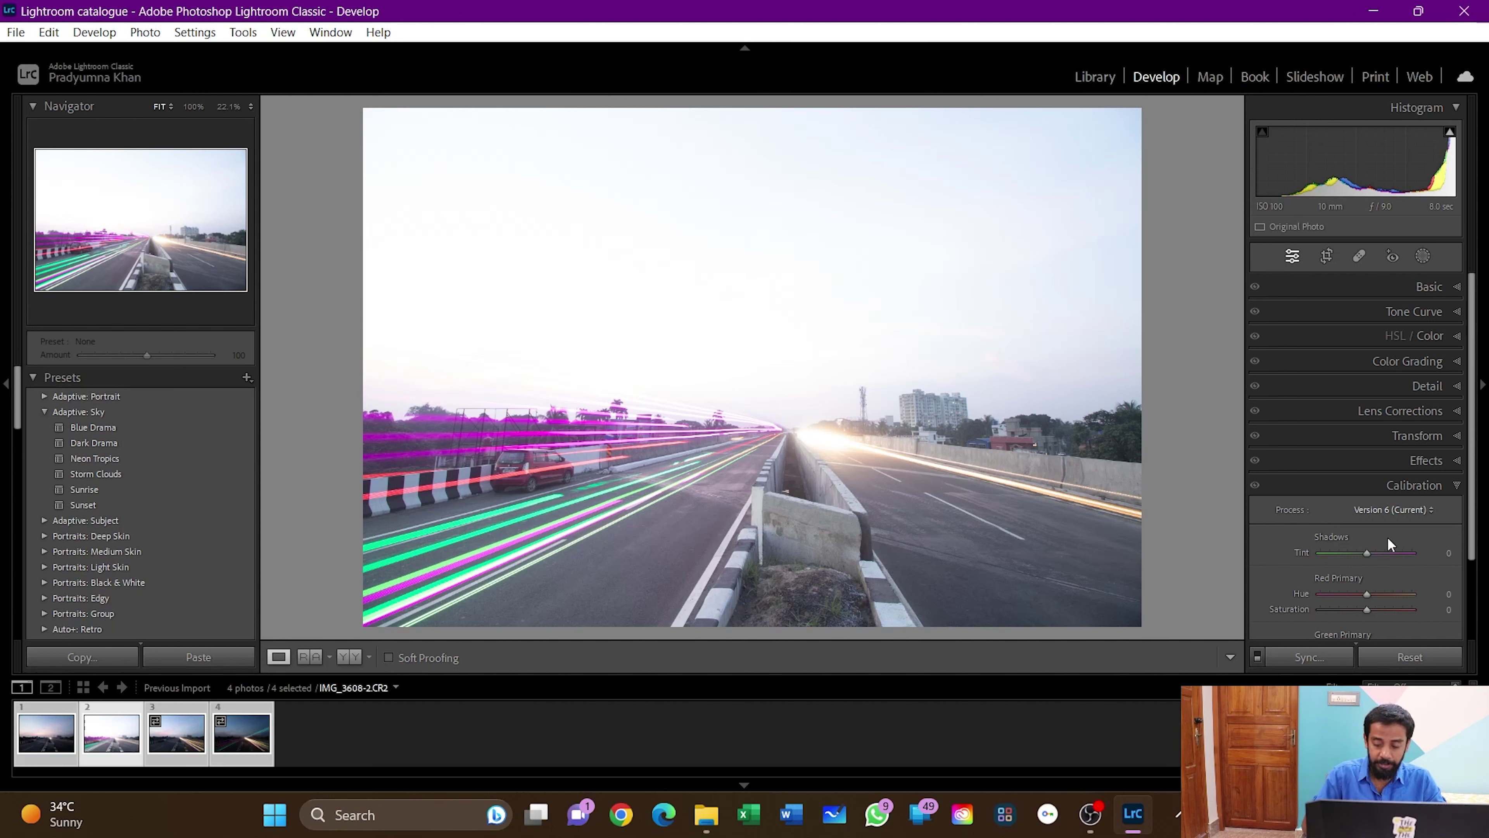
key(Right)
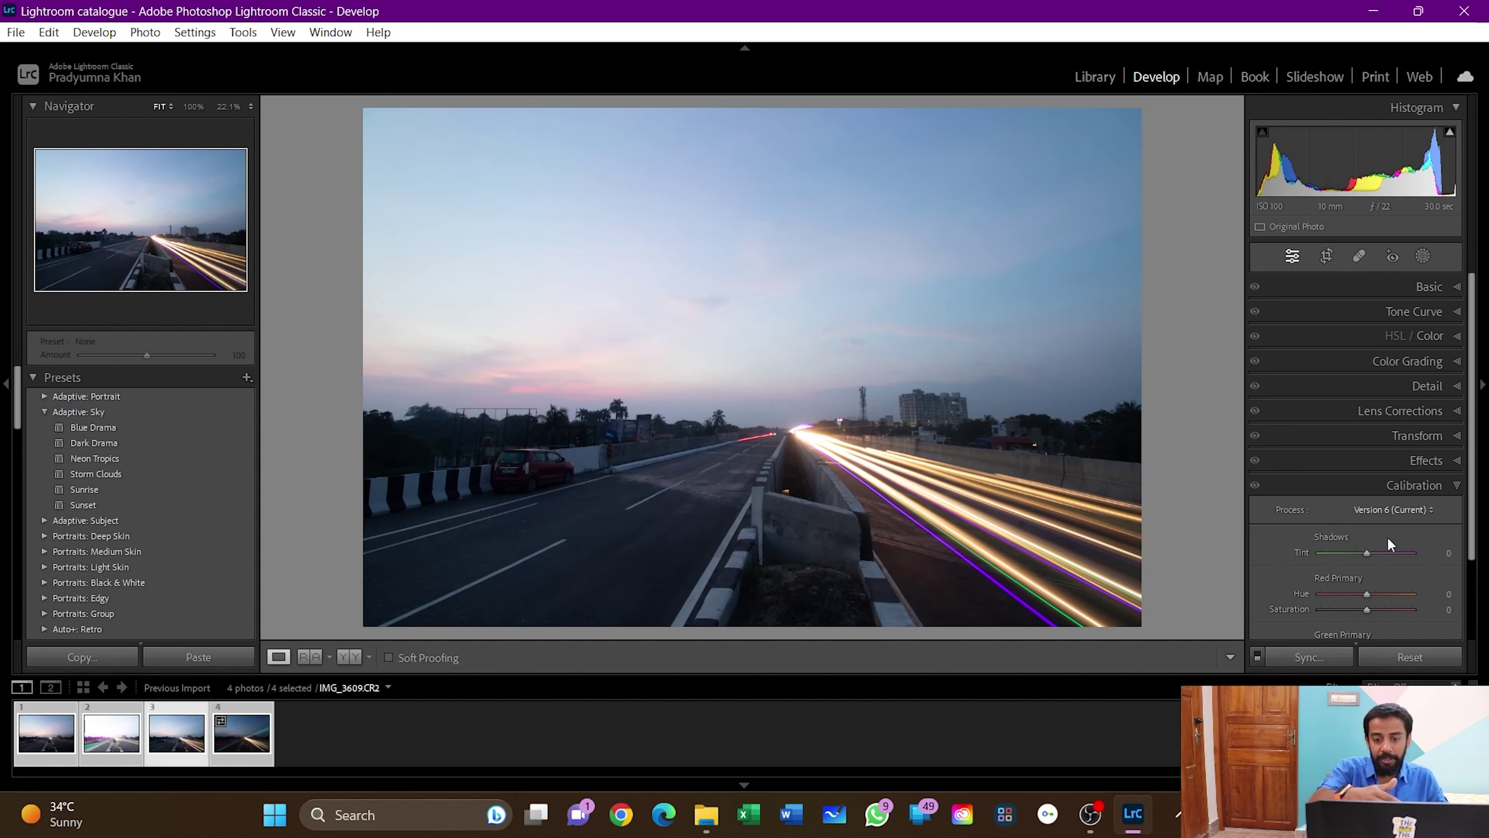
click(236, 753)
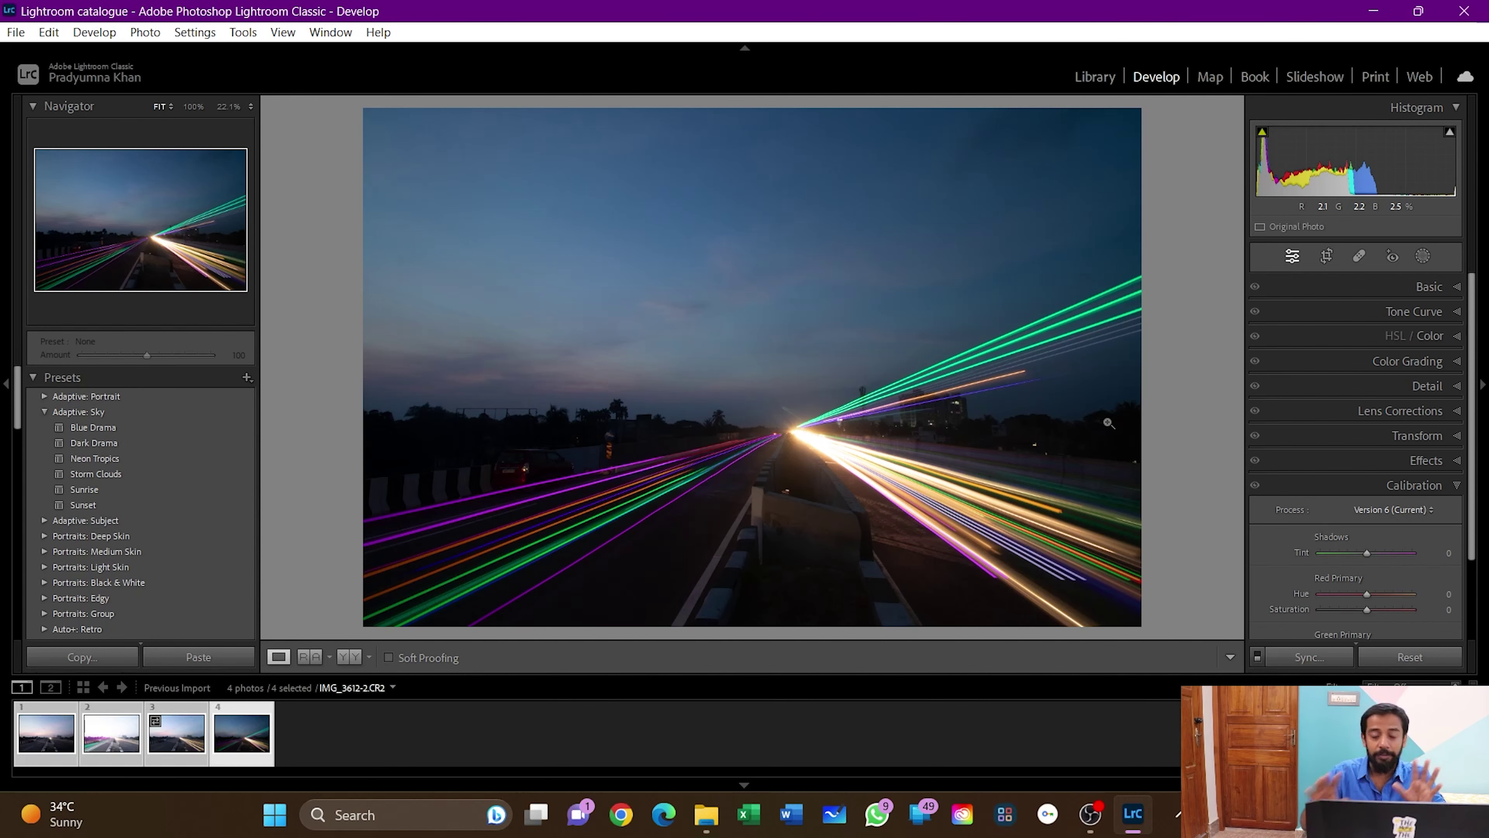
click(23, 752)
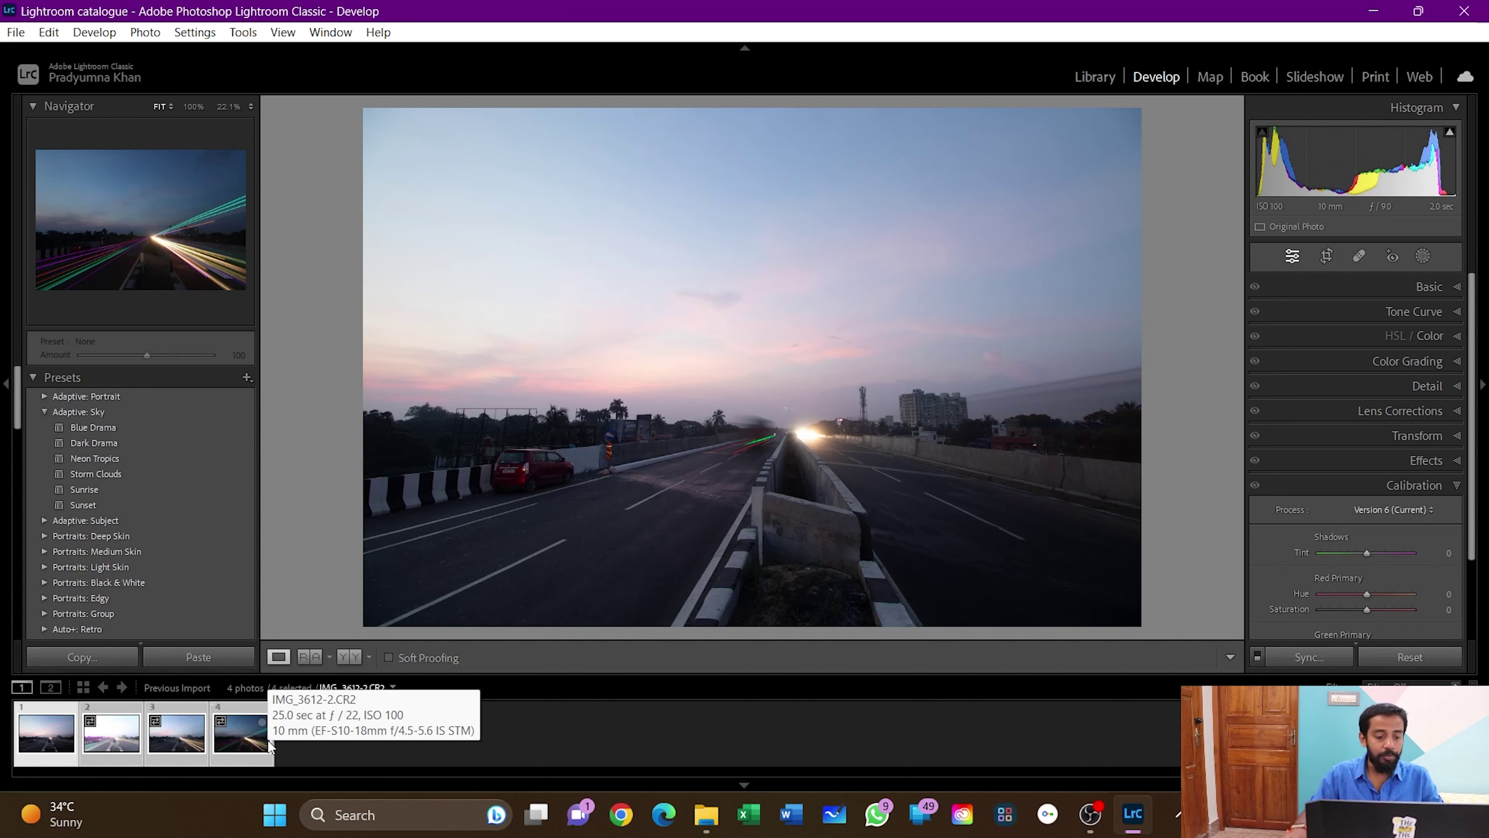
mouse_move(539, 814)
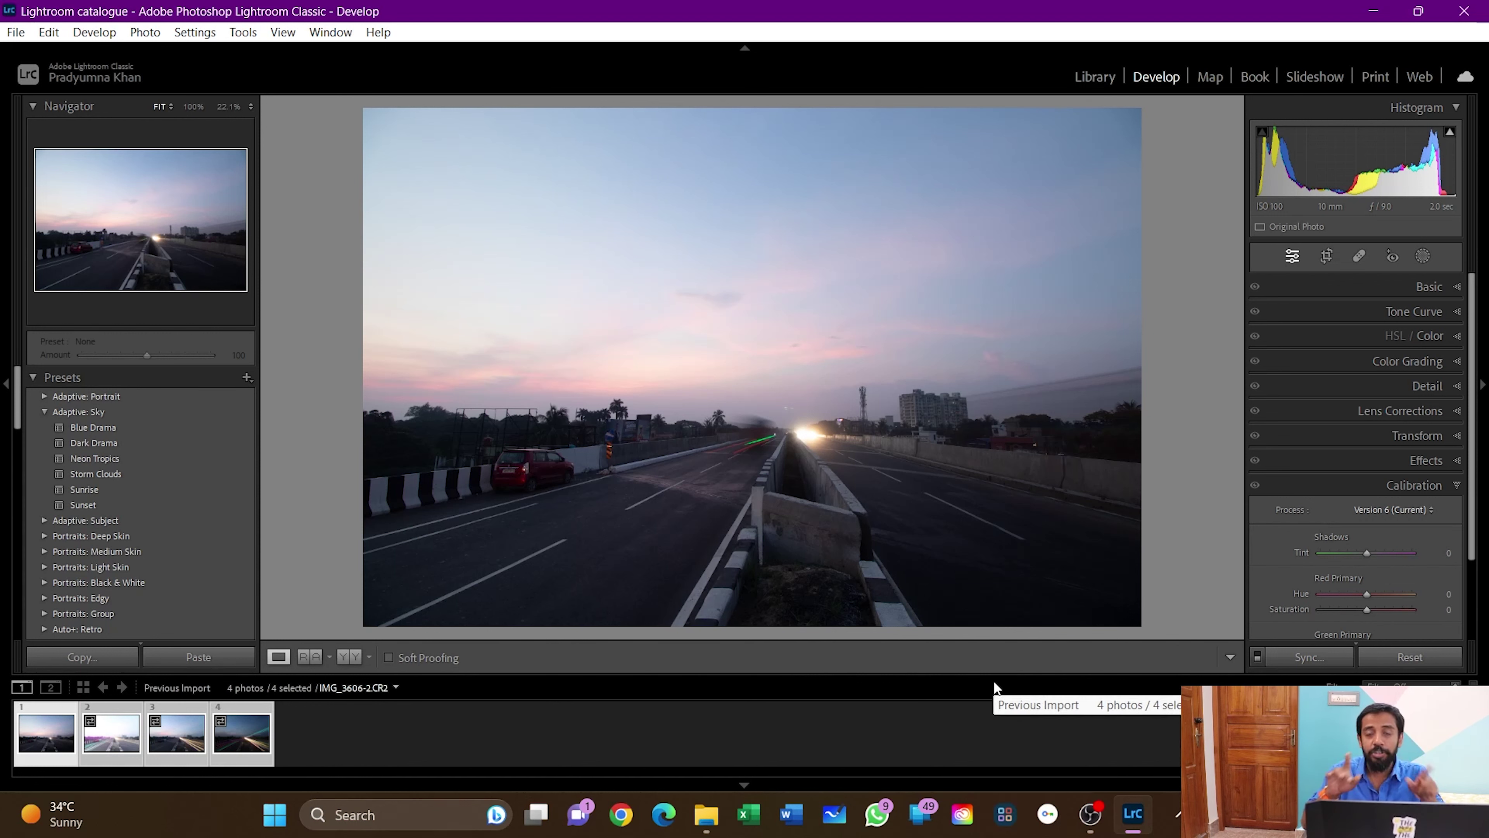
- Select all four exposures and merge them to HDR with Auto Align, Auto Settings and High deghosting
click(248, 745)
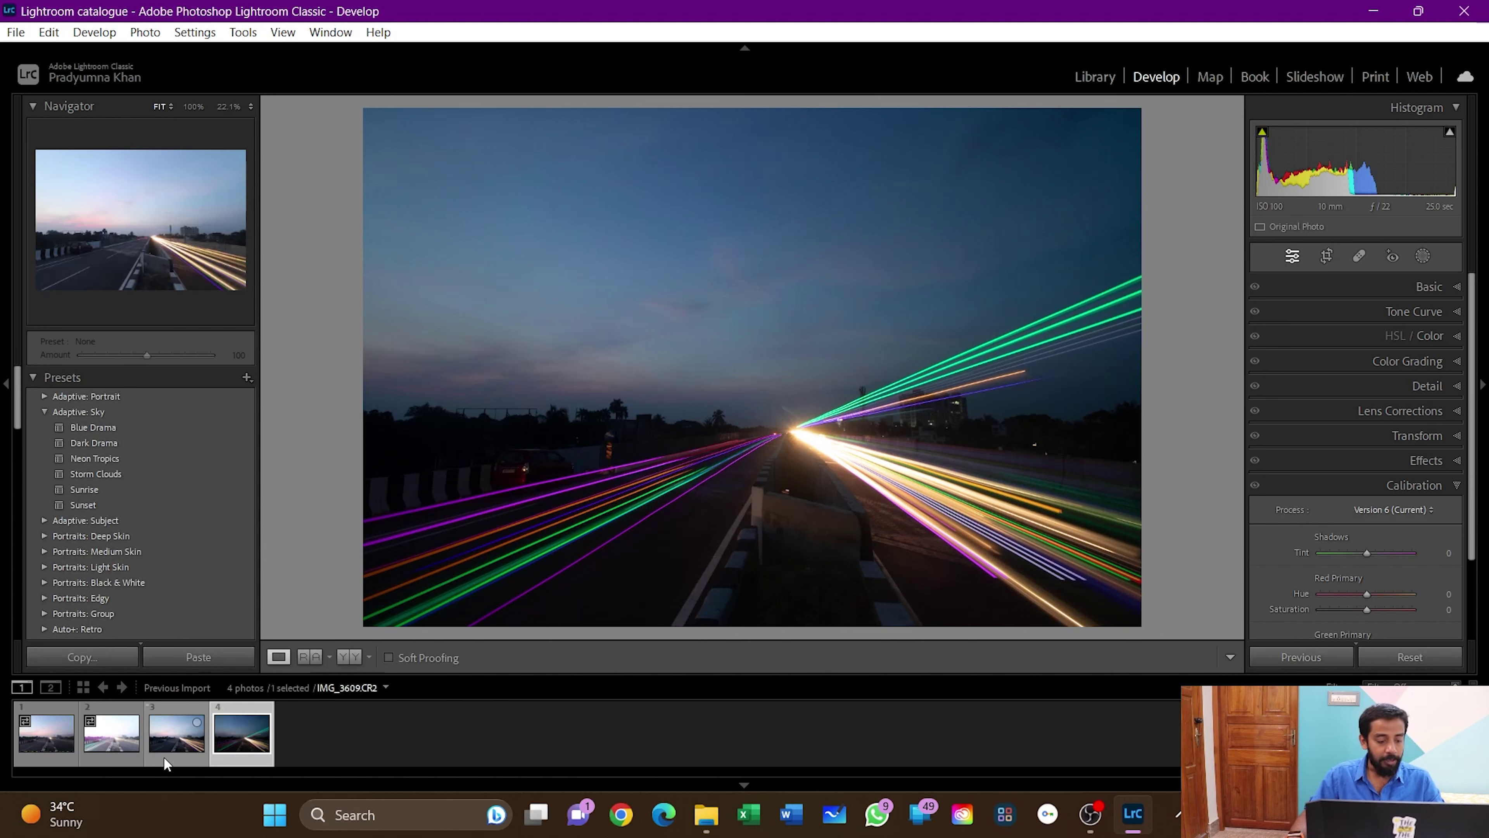
shift+click(53, 755)
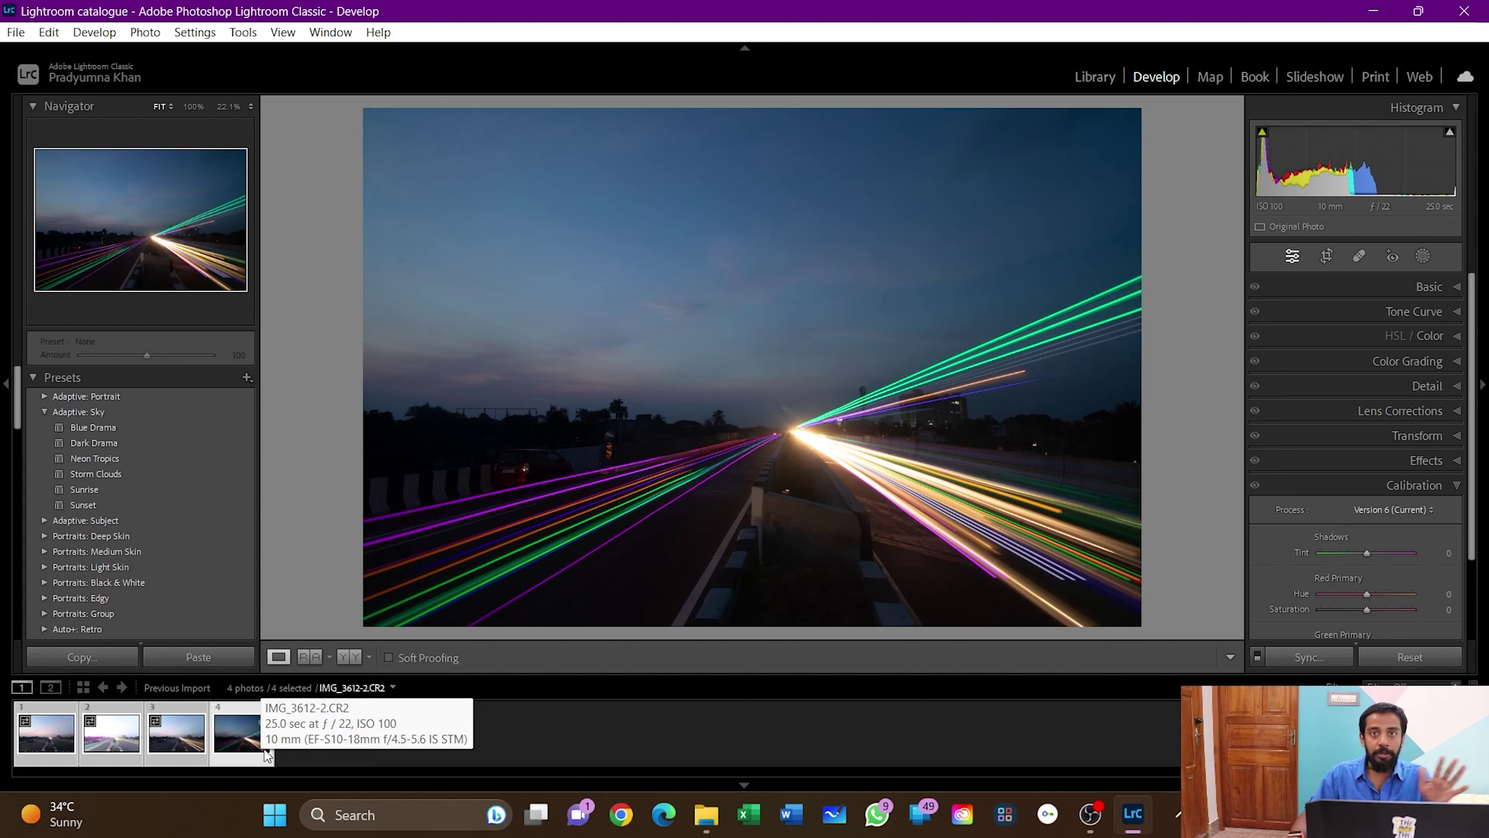
right_click(244, 740)
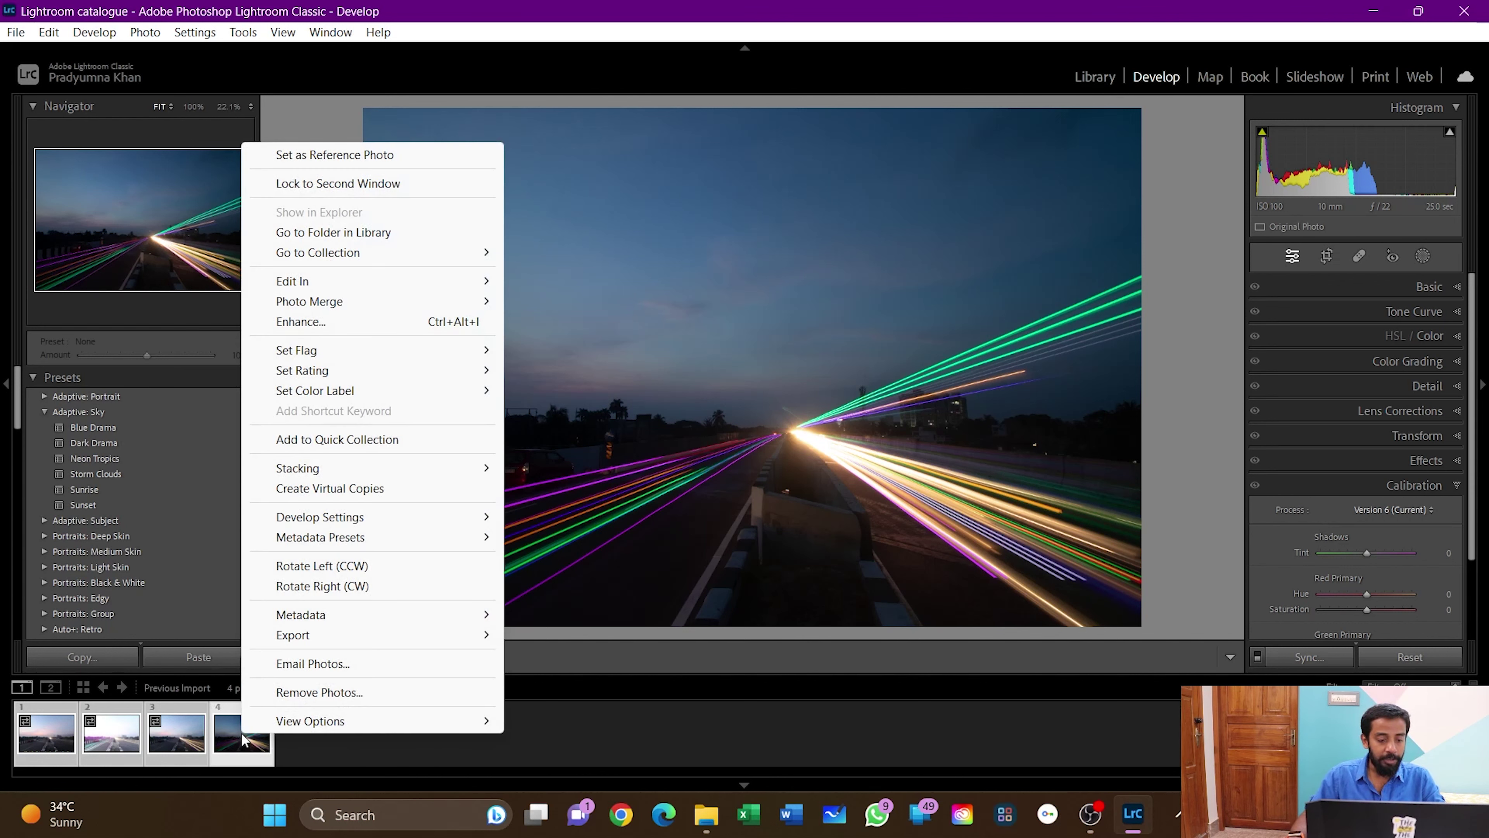
mouse_move(311, 303)
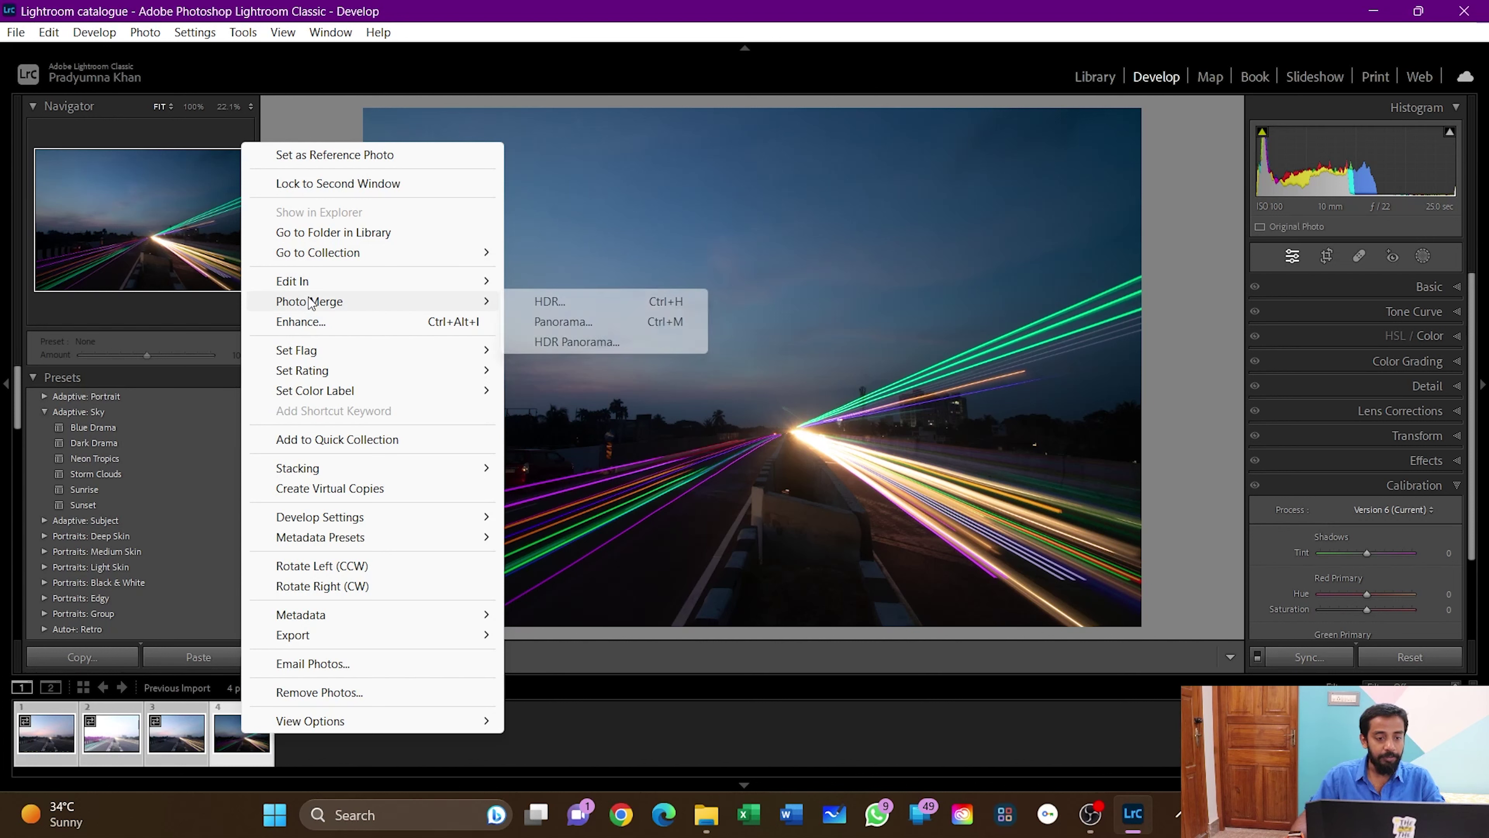
click(600, 309)
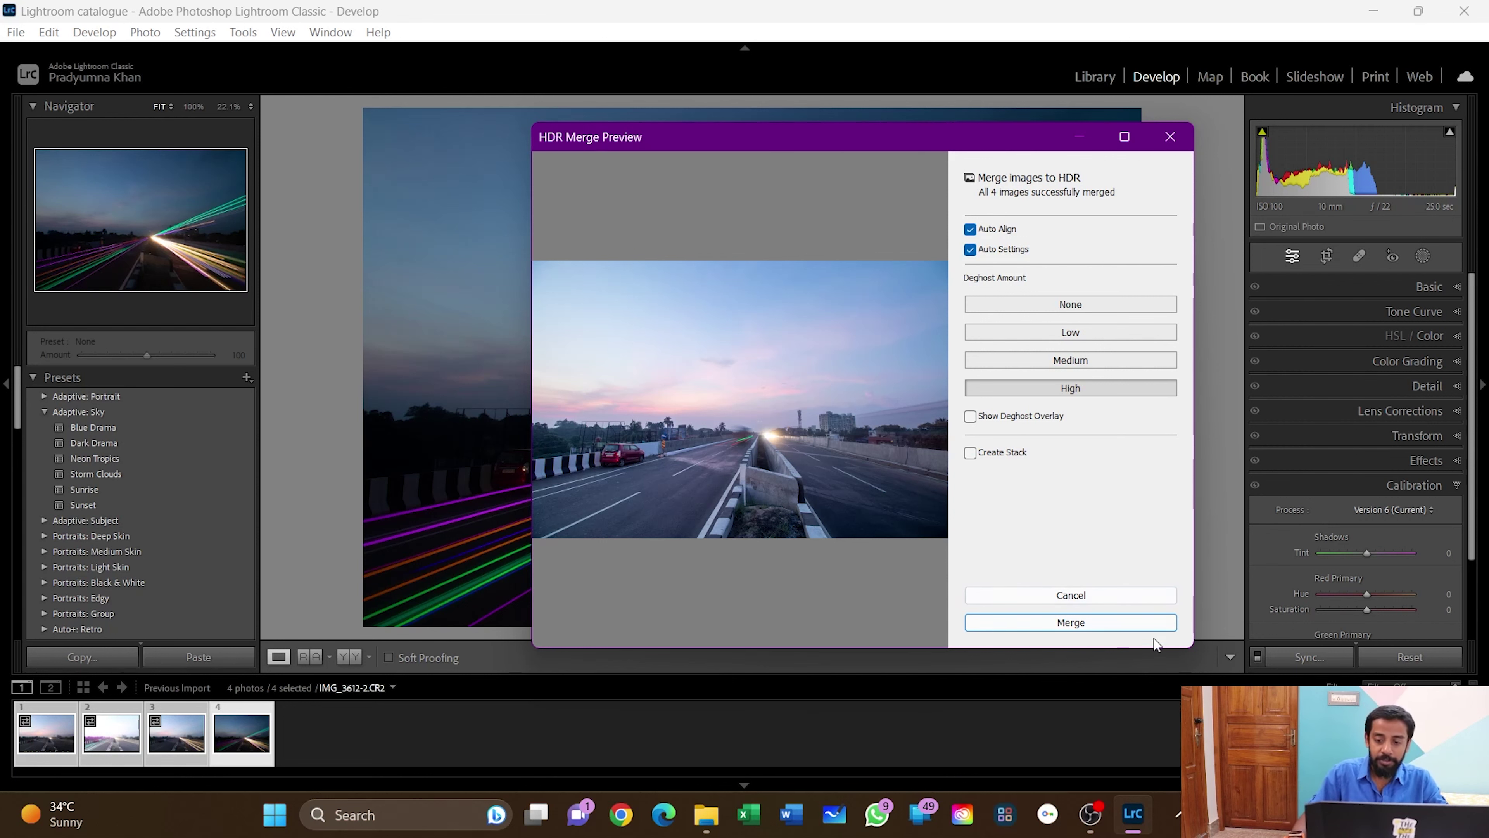
click(1114, 630)
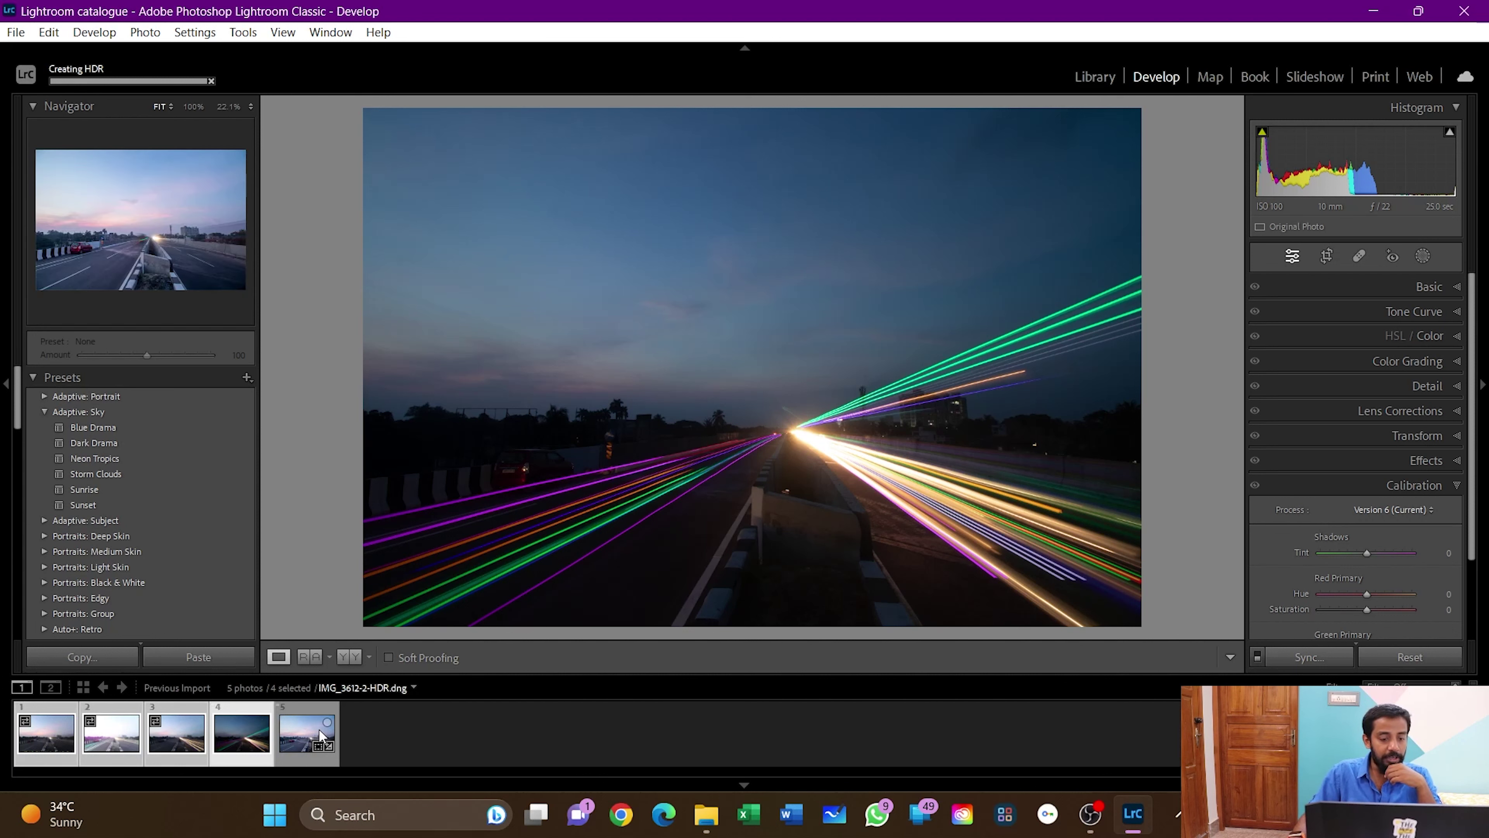
- Remove chromatic aberration and enable lens profile corrections on the merged HDR photo
click(299, 740)
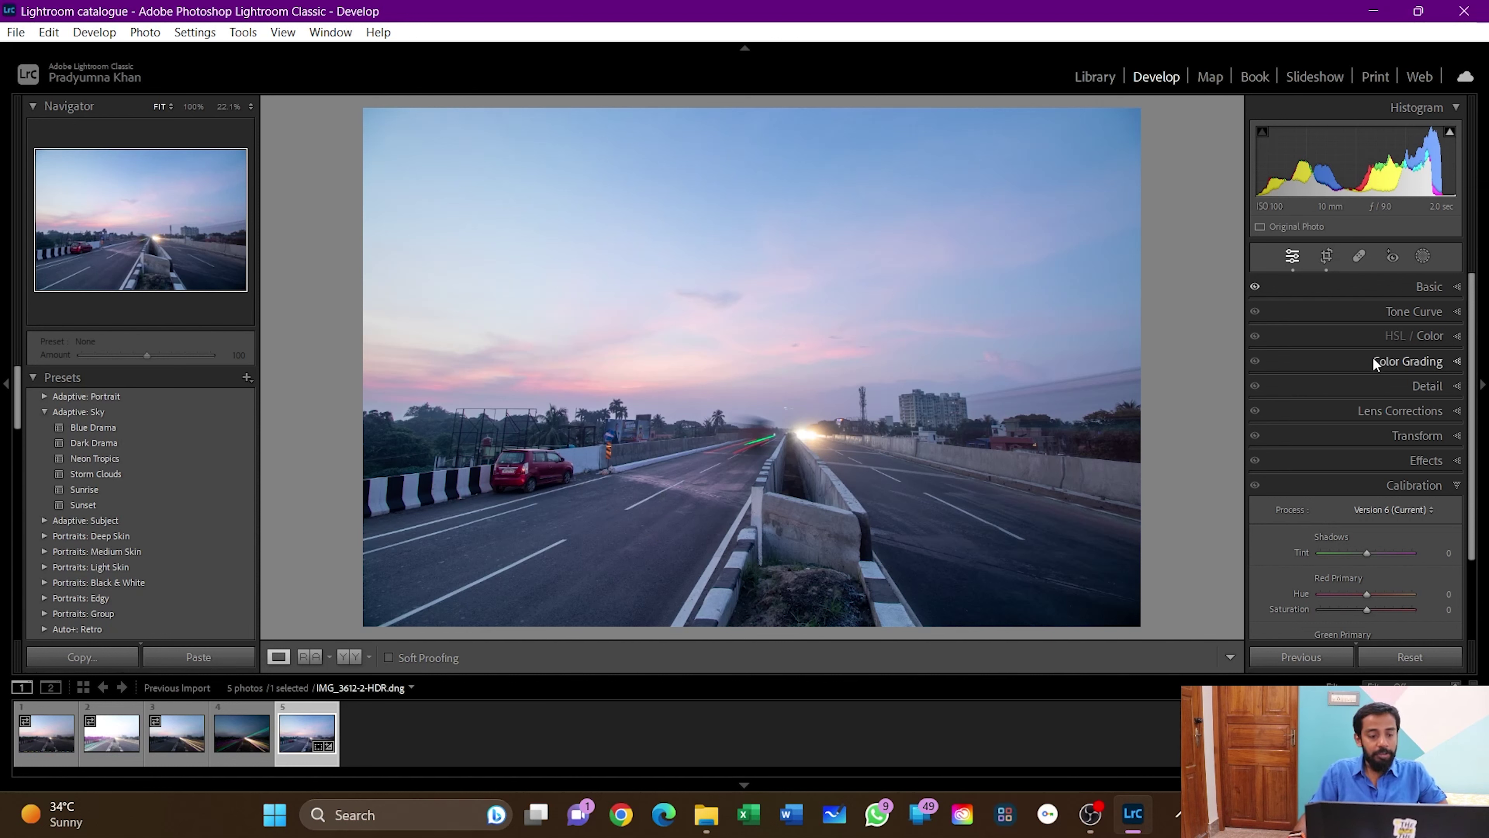
scroll(1342, 411, down, 3)
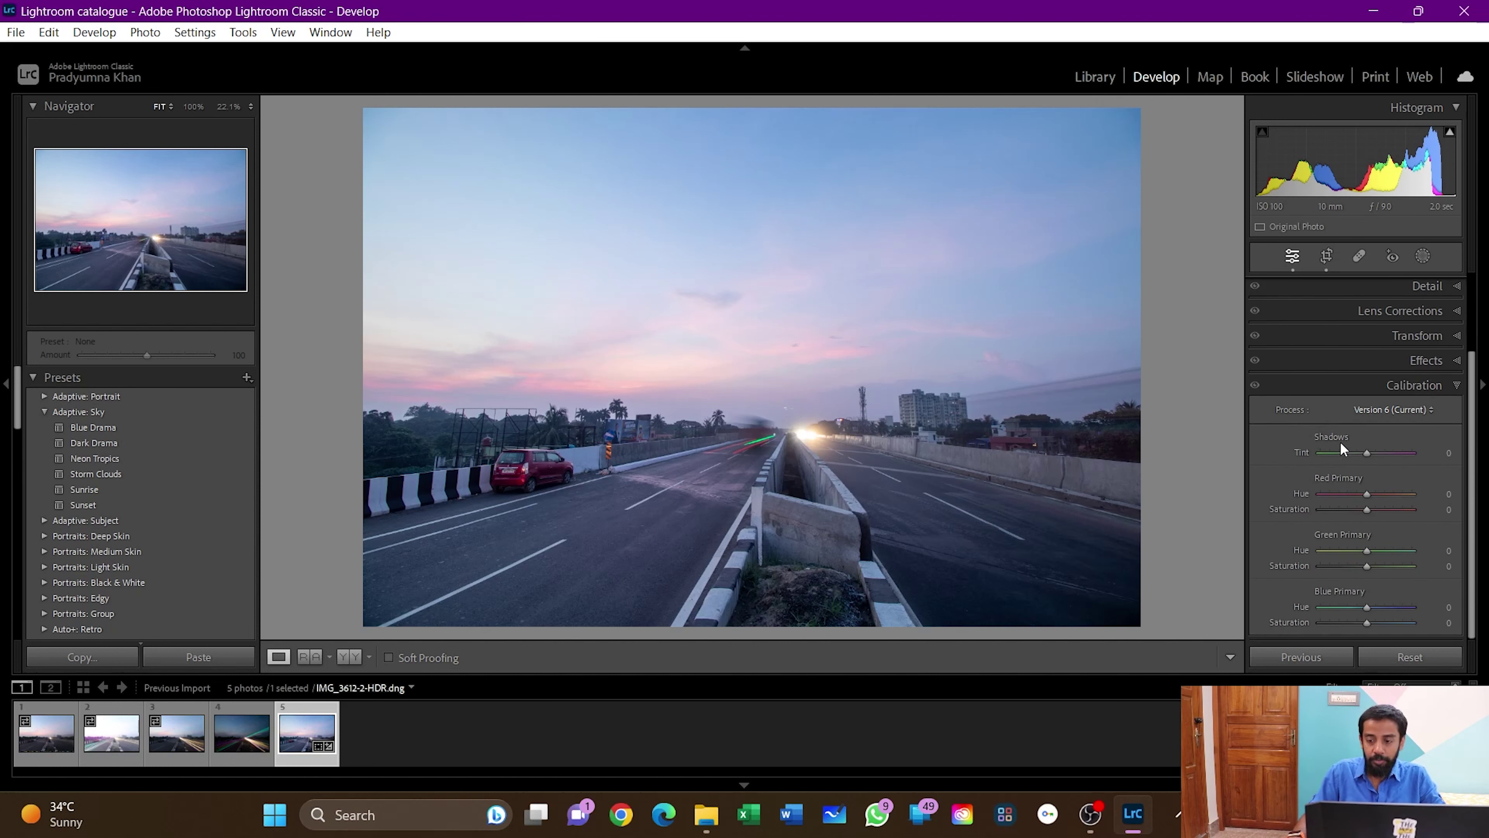
click(1449, 385)
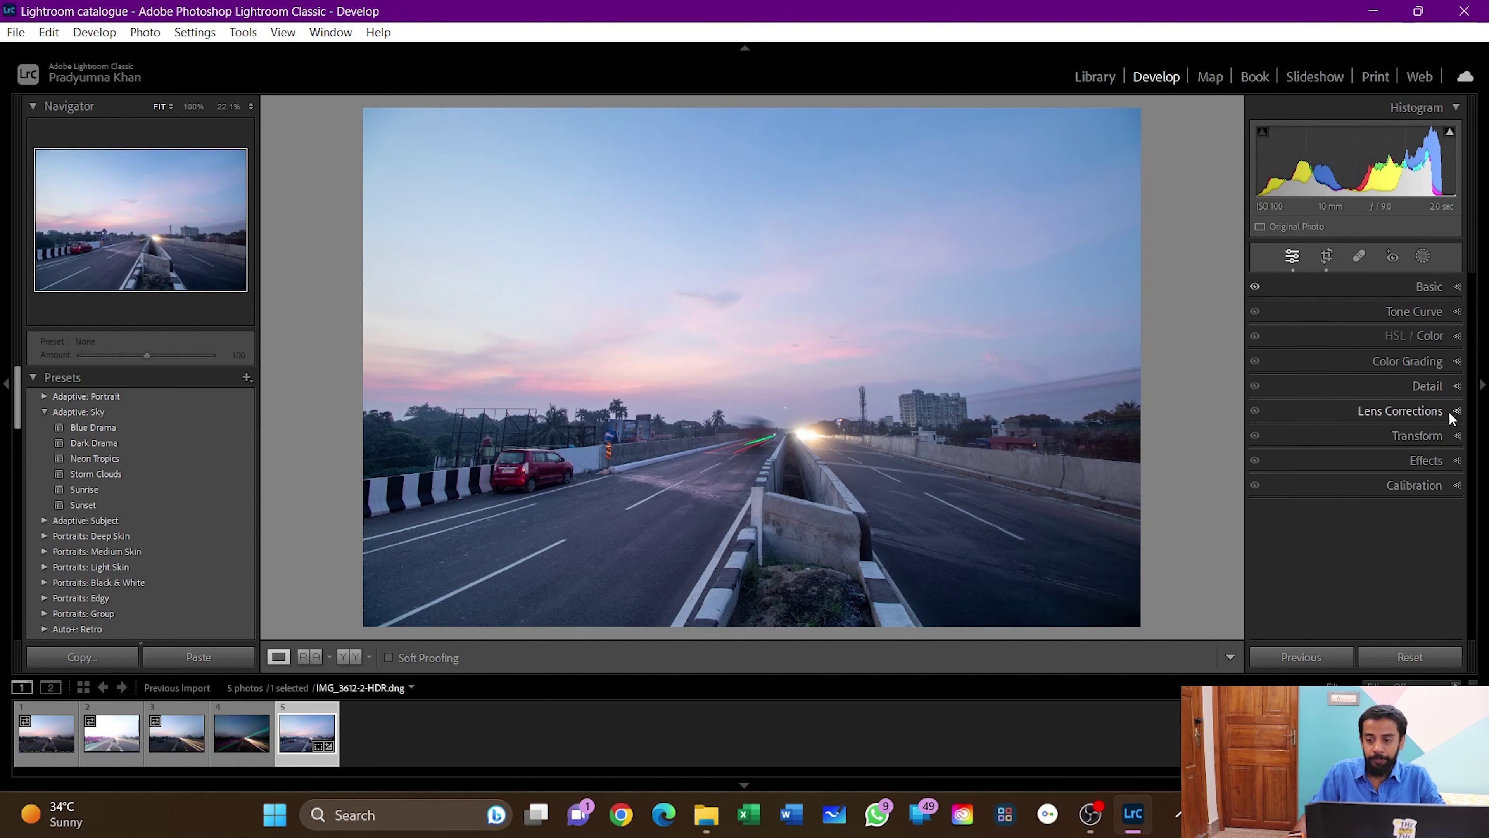
click(1458, 410)
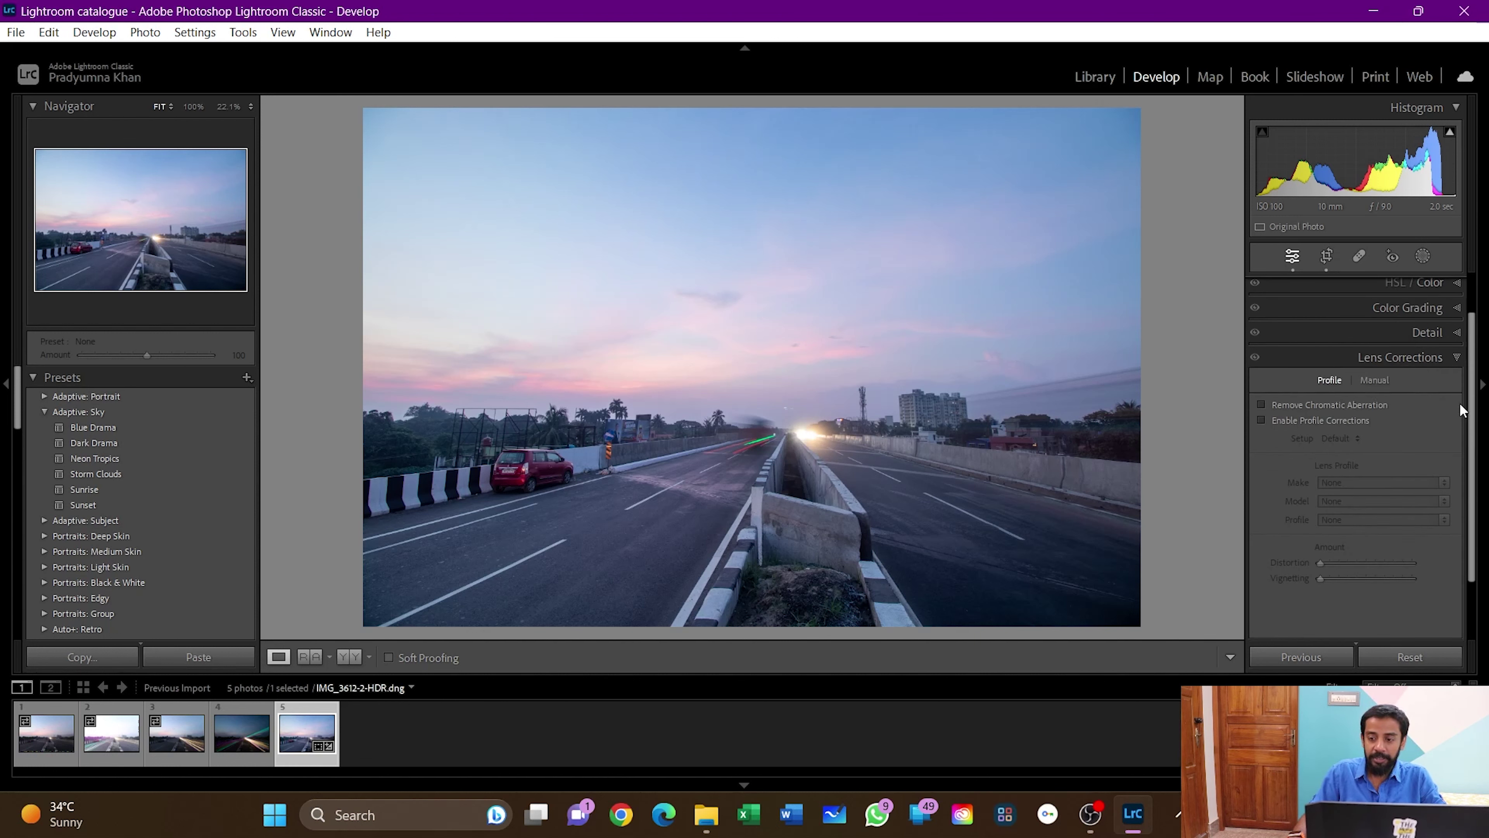
click(1311, 406)
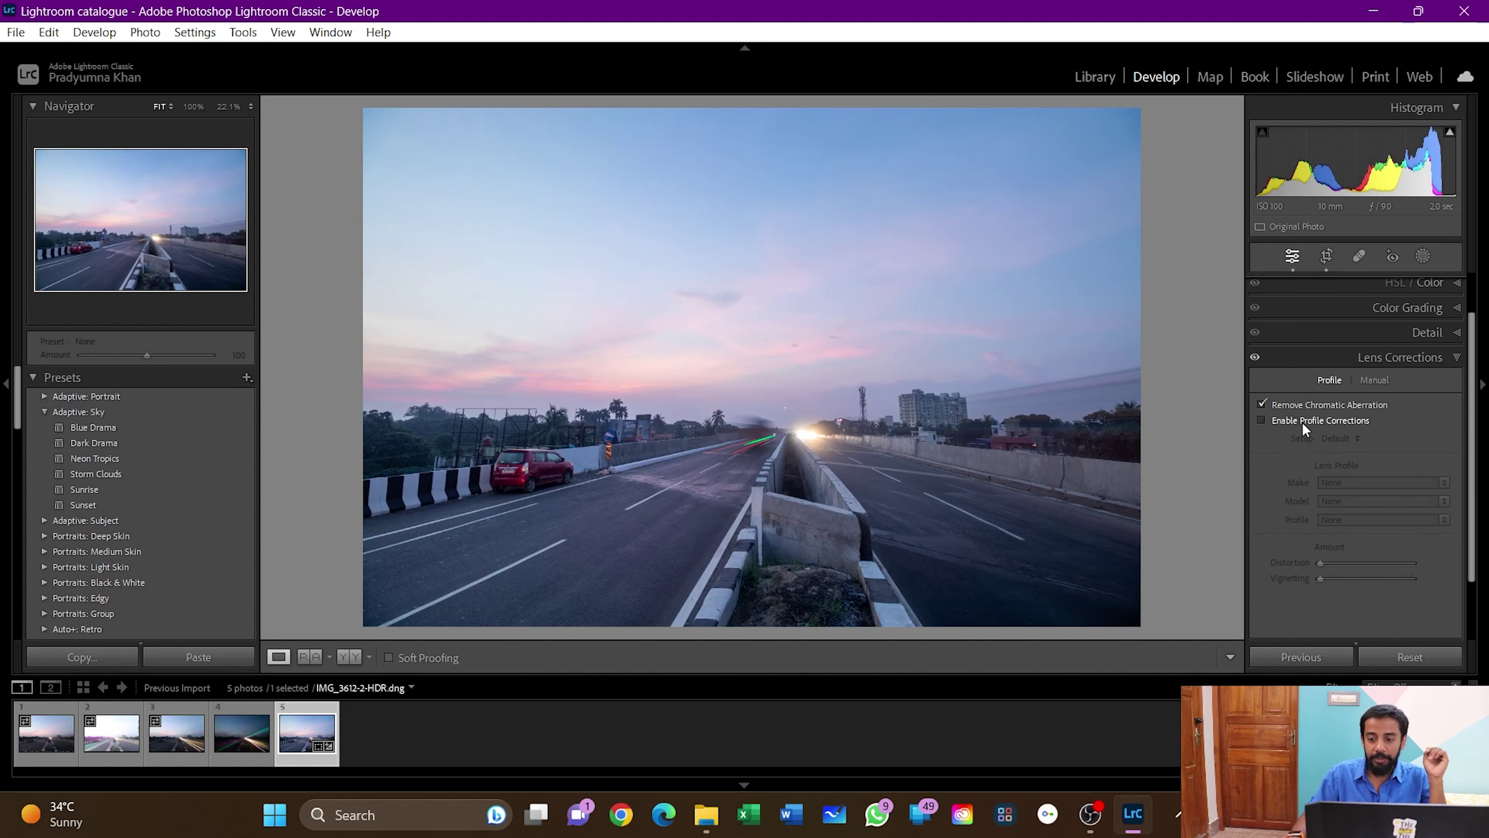
click(1302, 421)
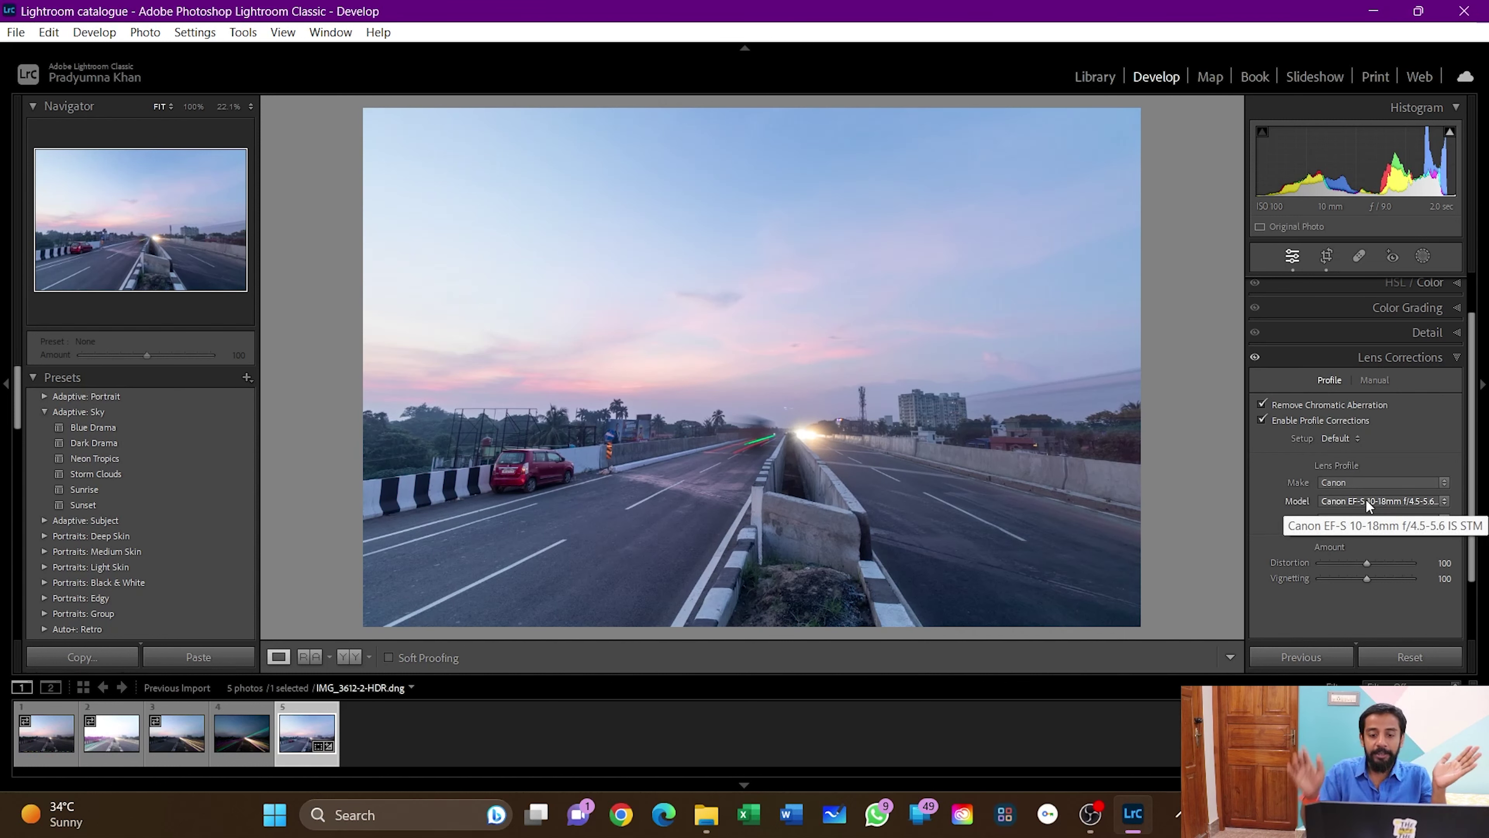
- Compare the HDR photo with and without the lens profile corrections, leaving them enabled
click(1279, 418)
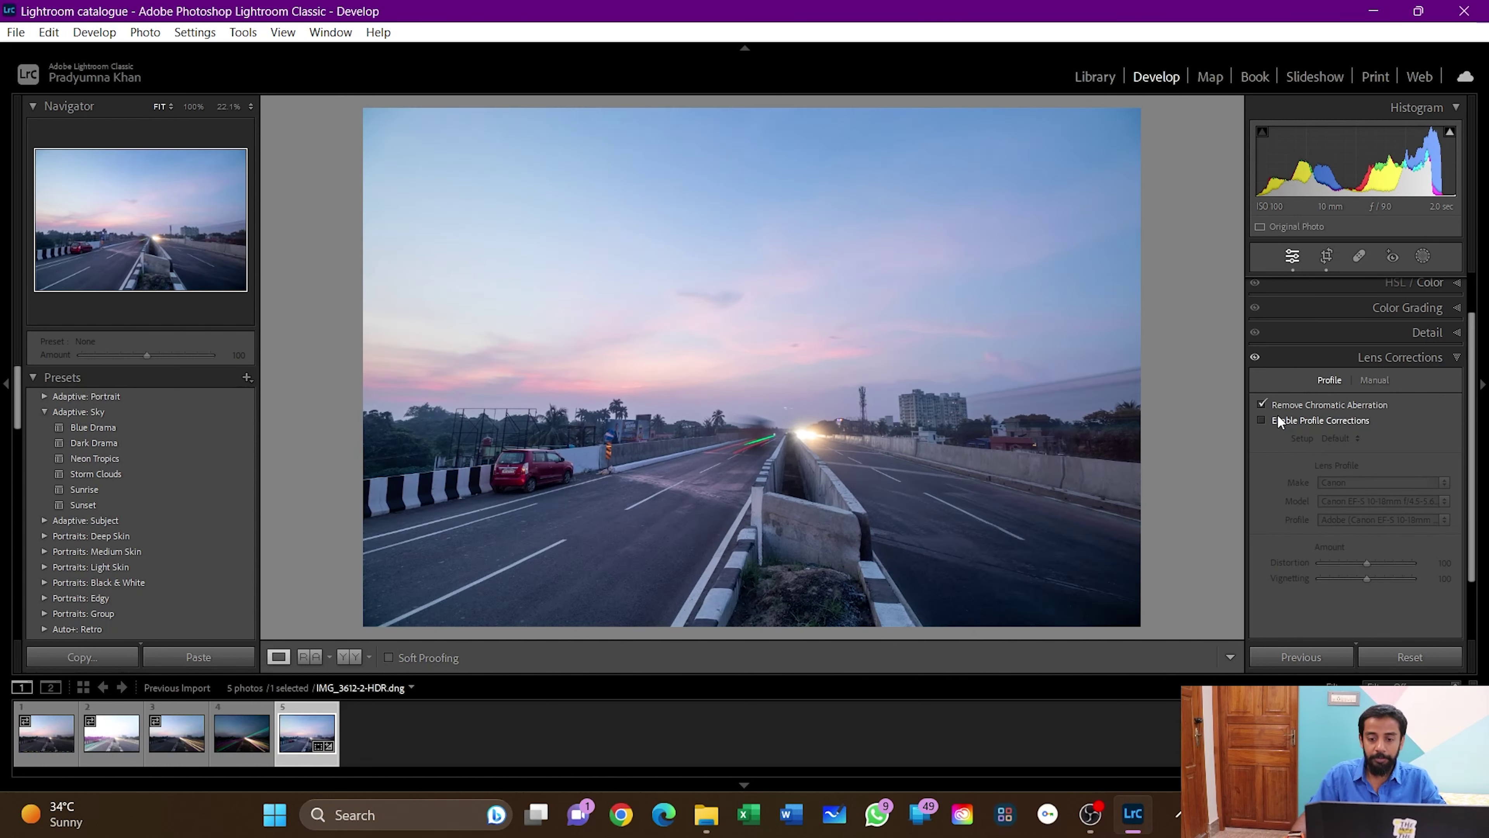
click(1277, 417)
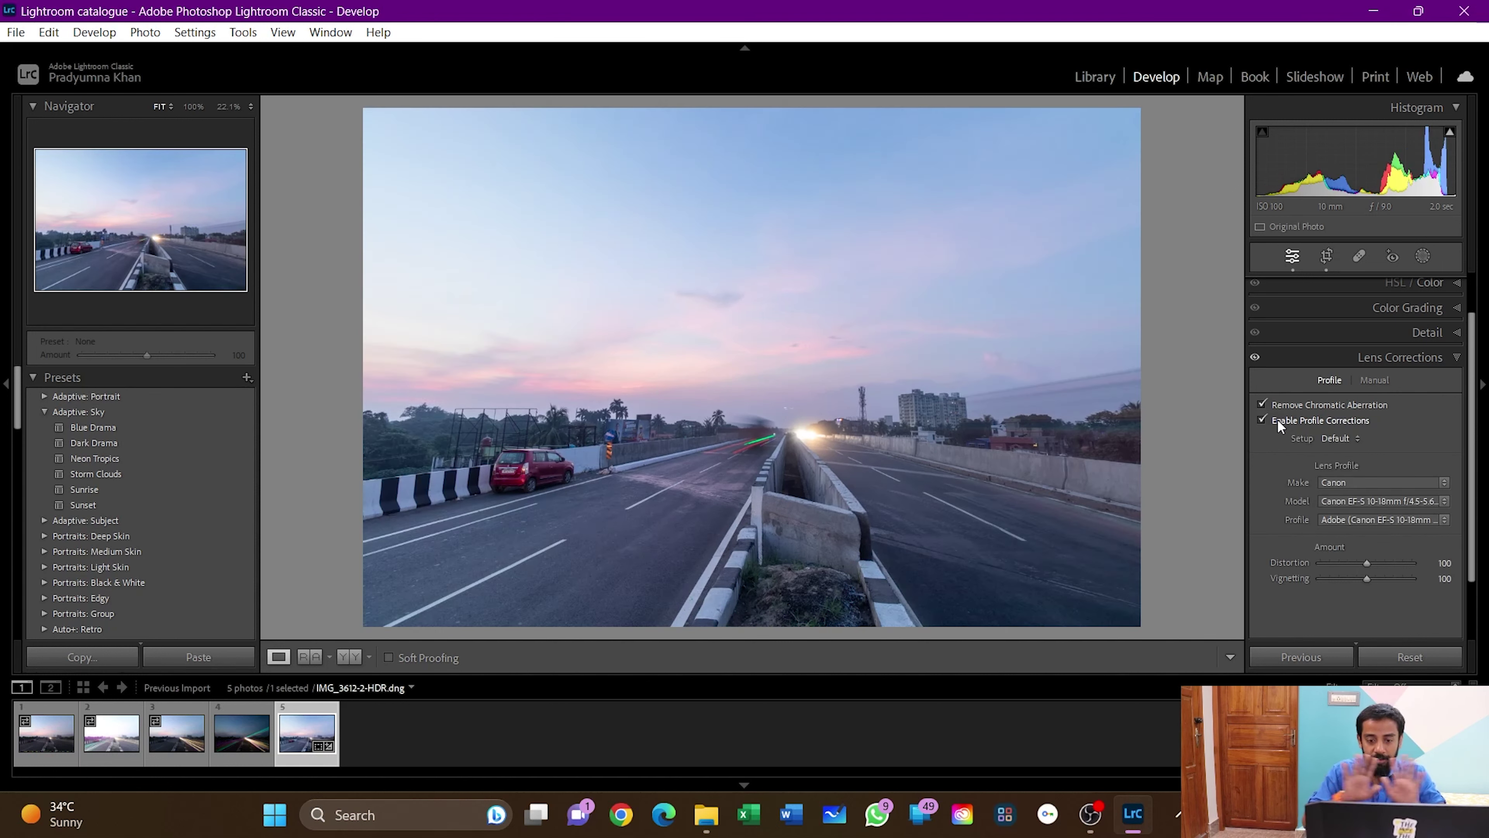
click(1279, 416)
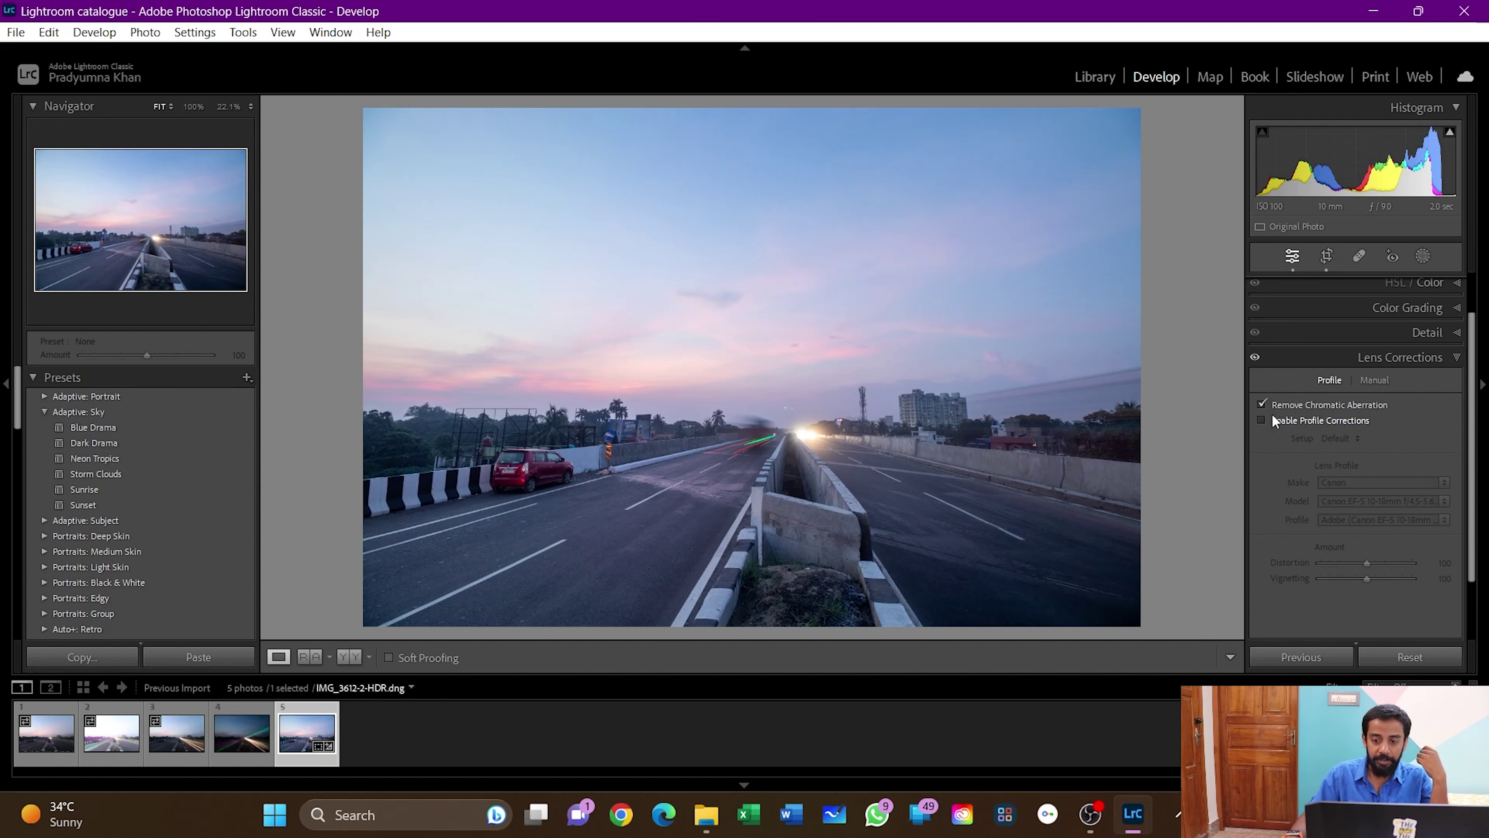
click(1271, 418)
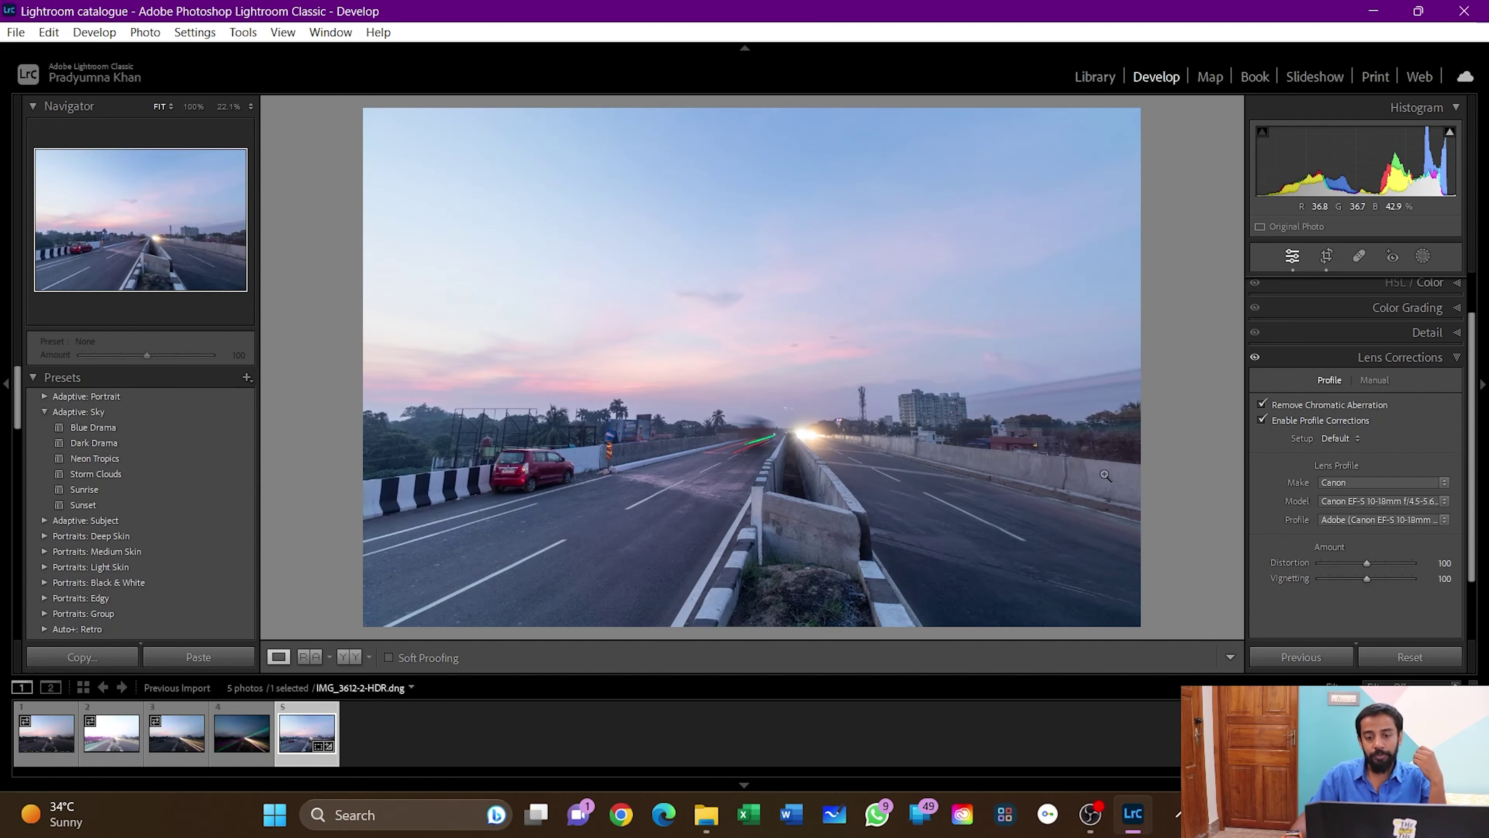
click(1454, 359)
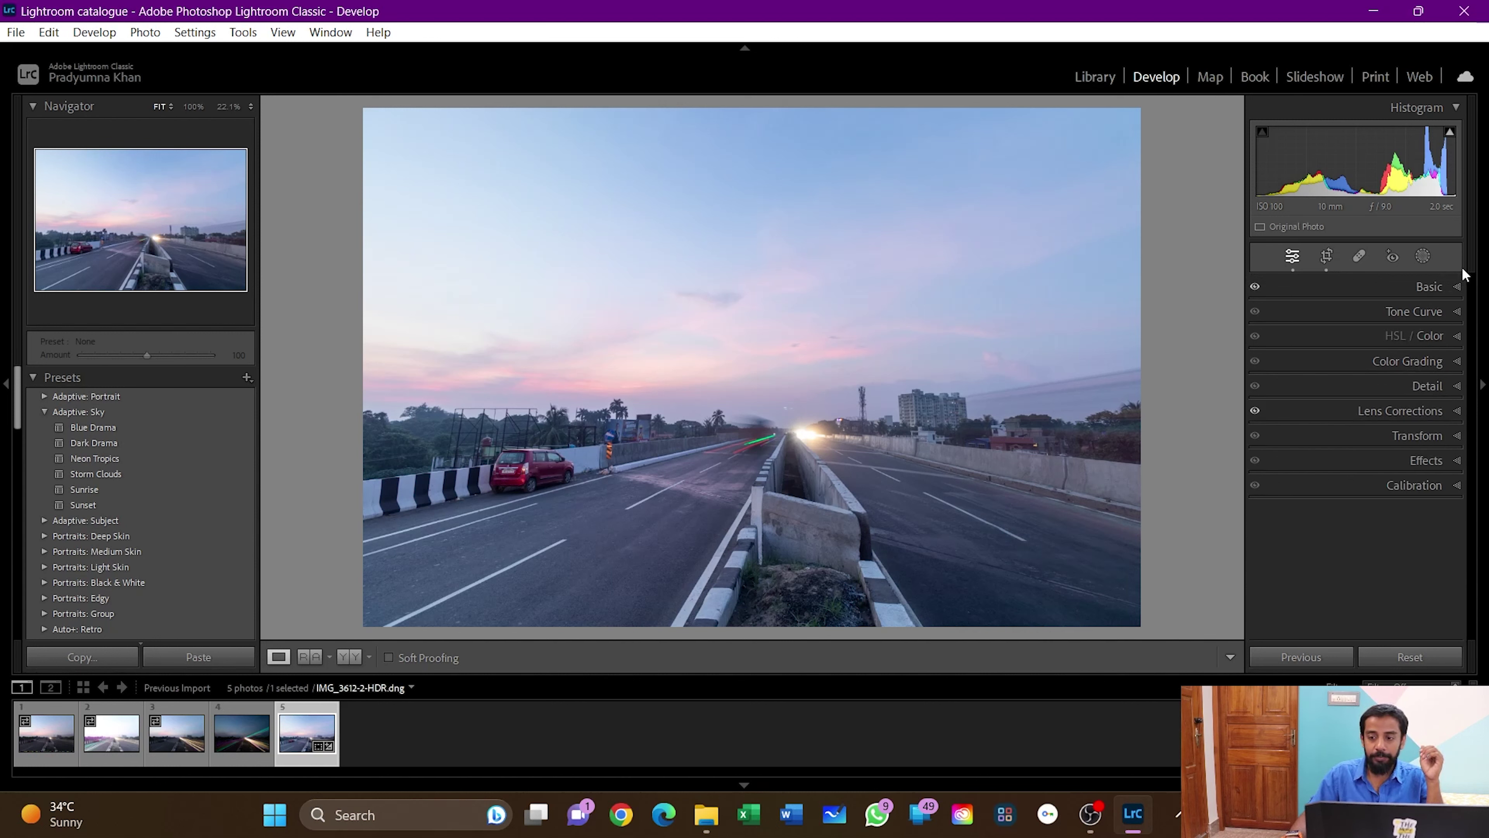
- Create an automatic sky selection mask on the HDR photo
click(1448, 287)
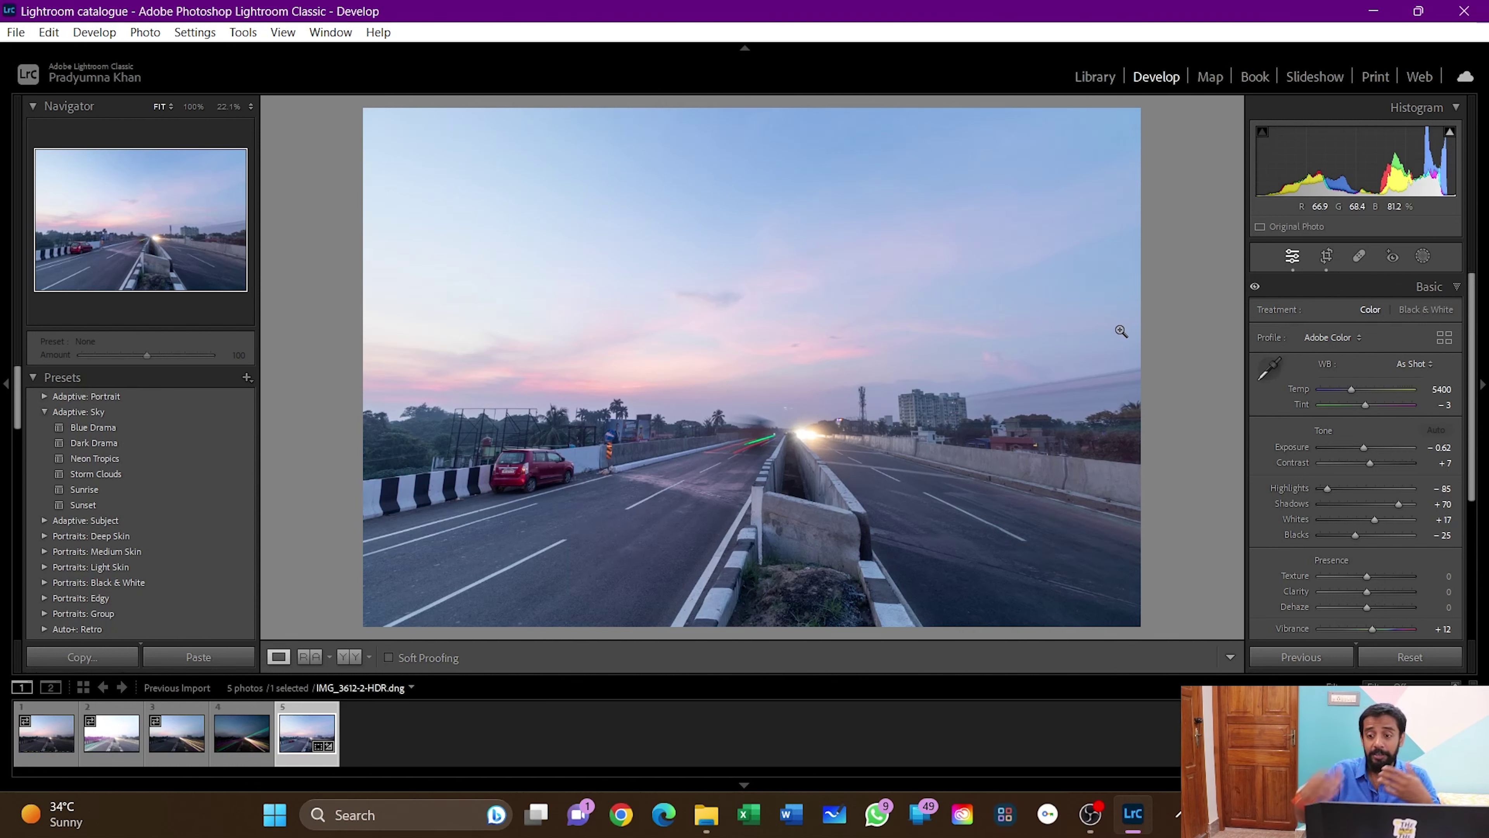
click(1425, 258)
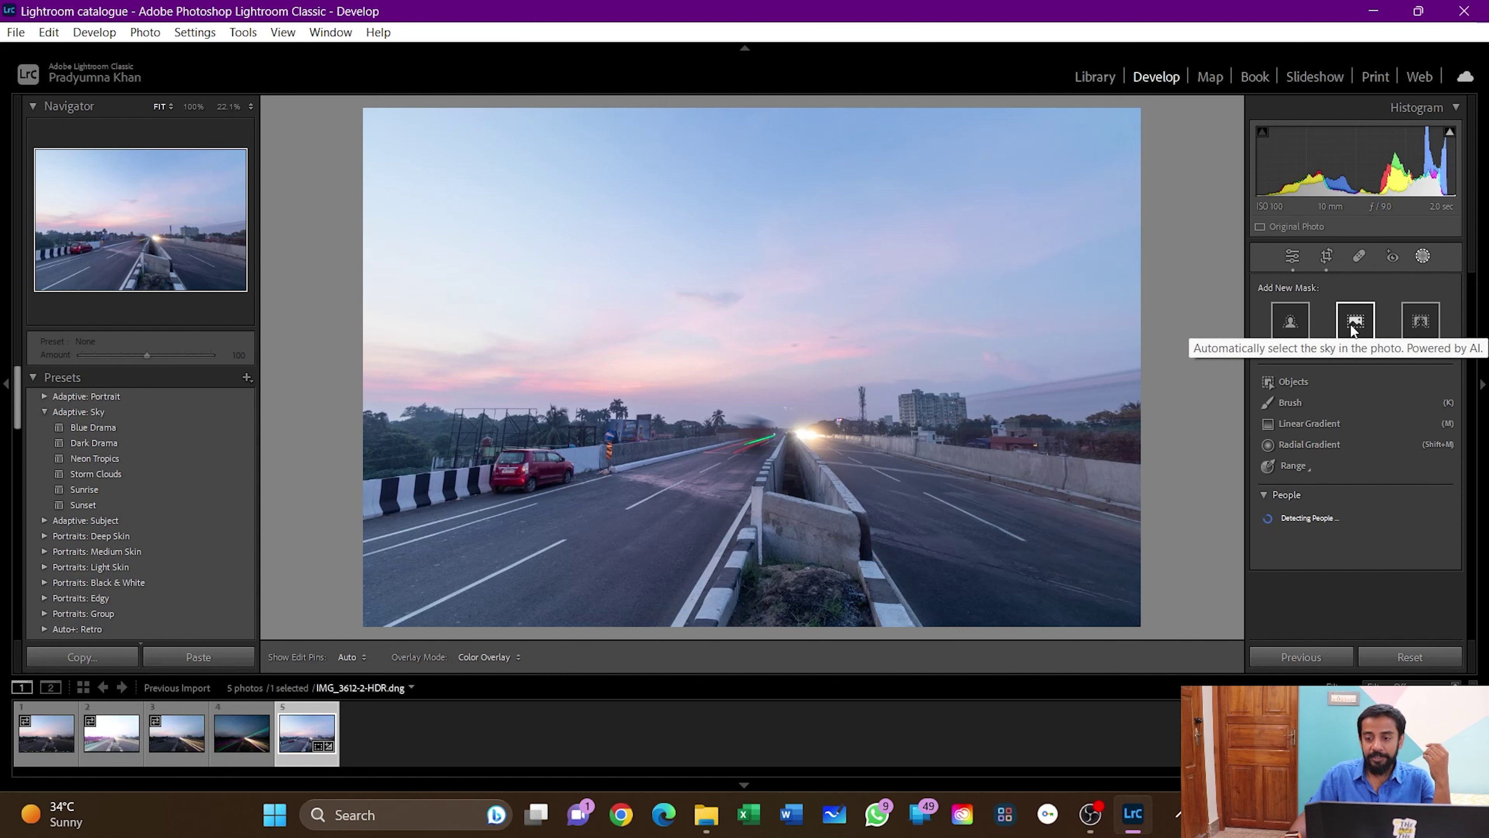
click(1353, 327)
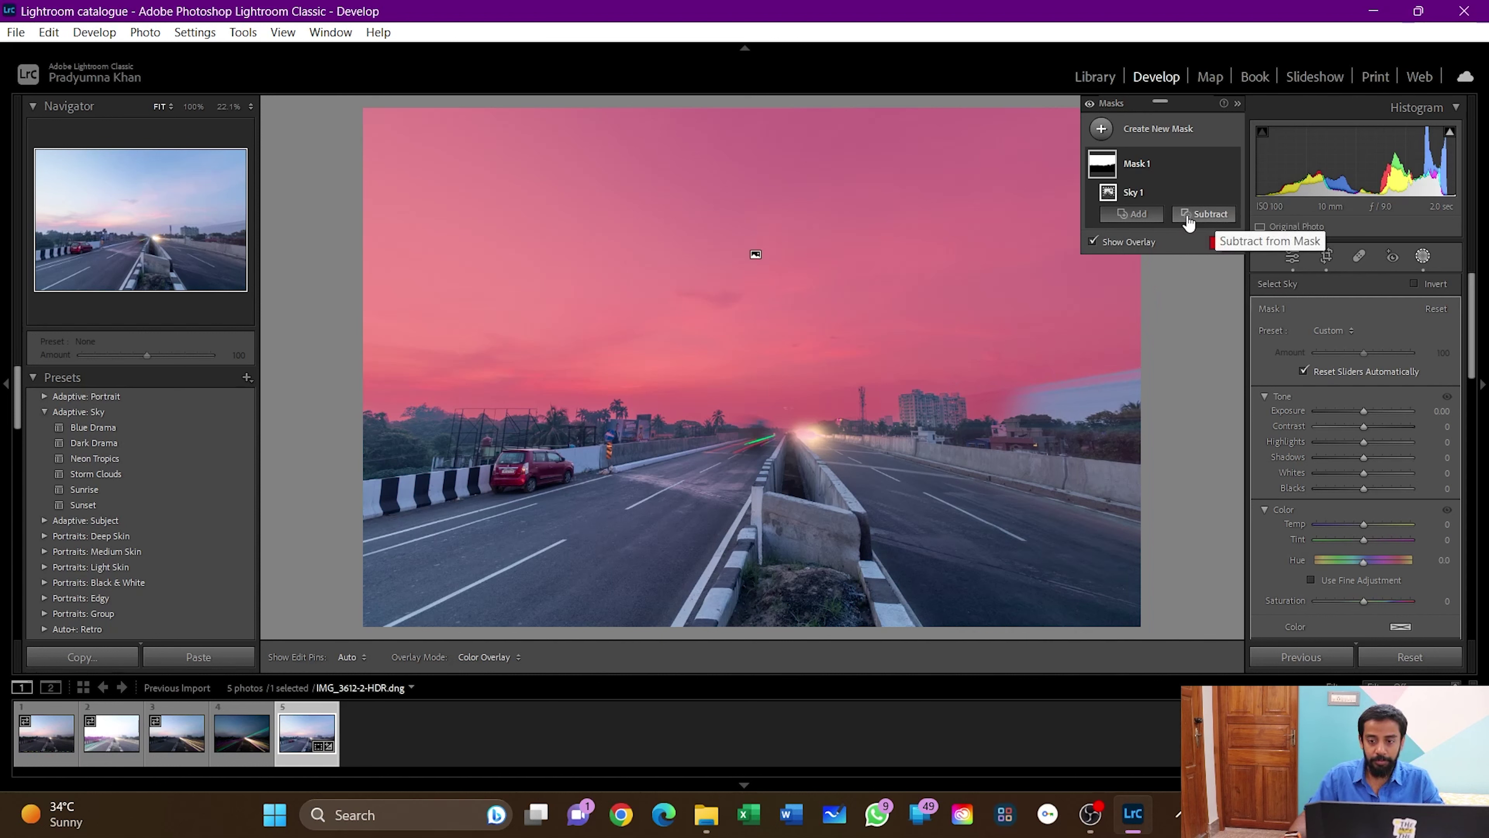
- Add a brush to the sky mask and paint over the missed sky above the wall at the photo's right edge
click(1135, 214)
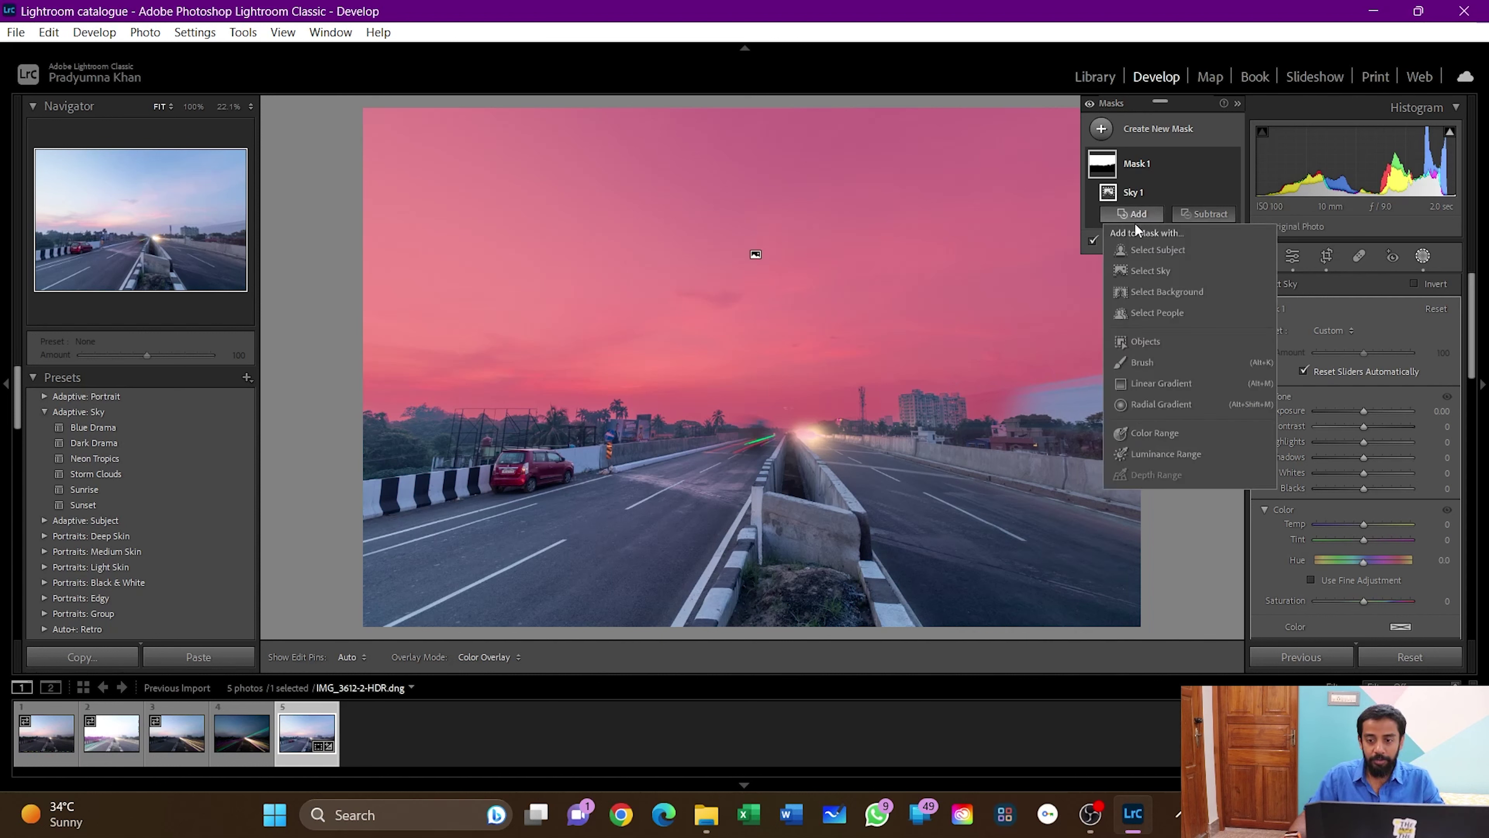
click(1153, 355)
key(h)
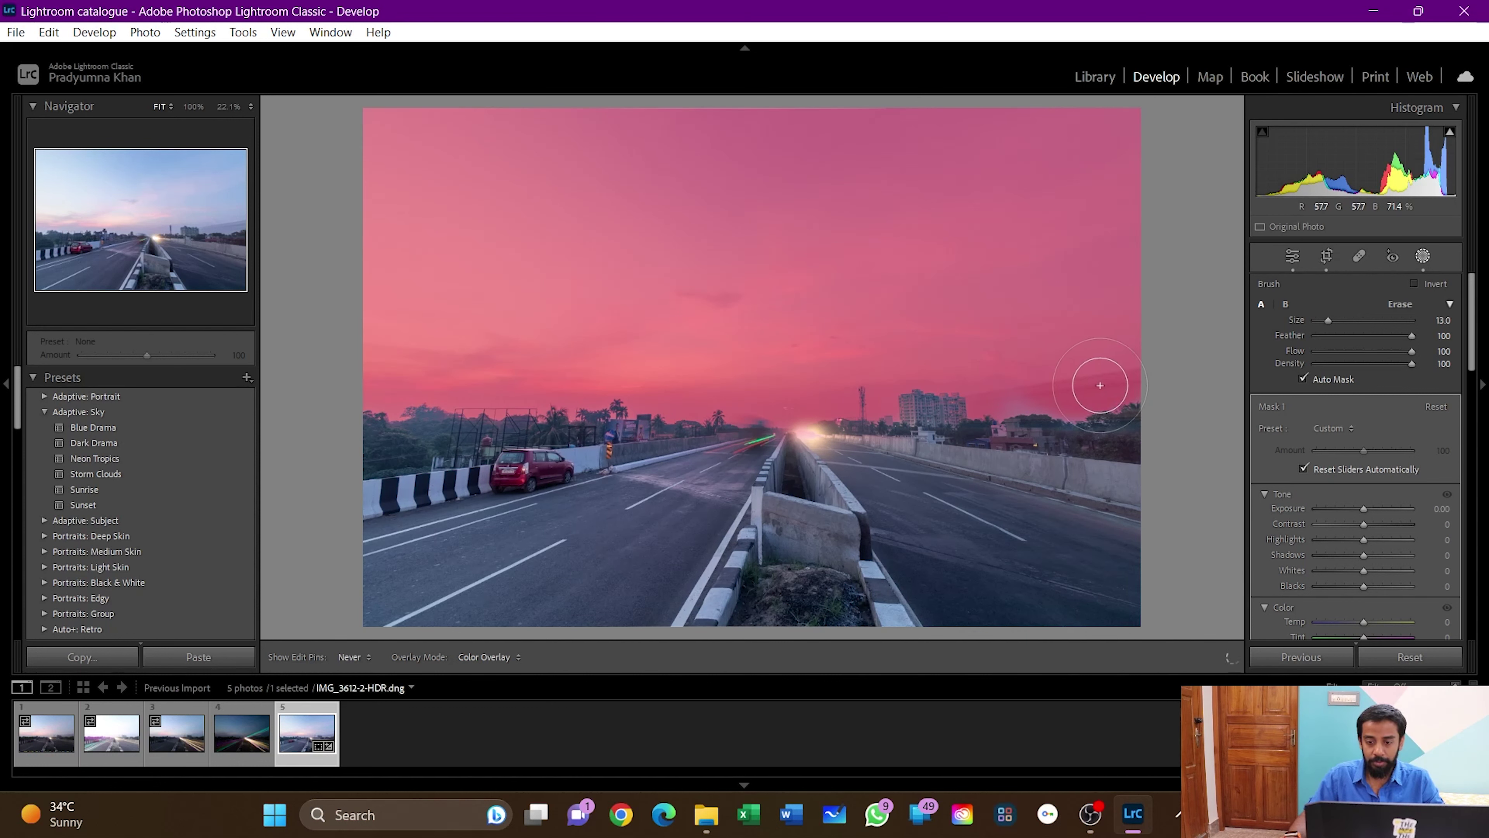
key(h)
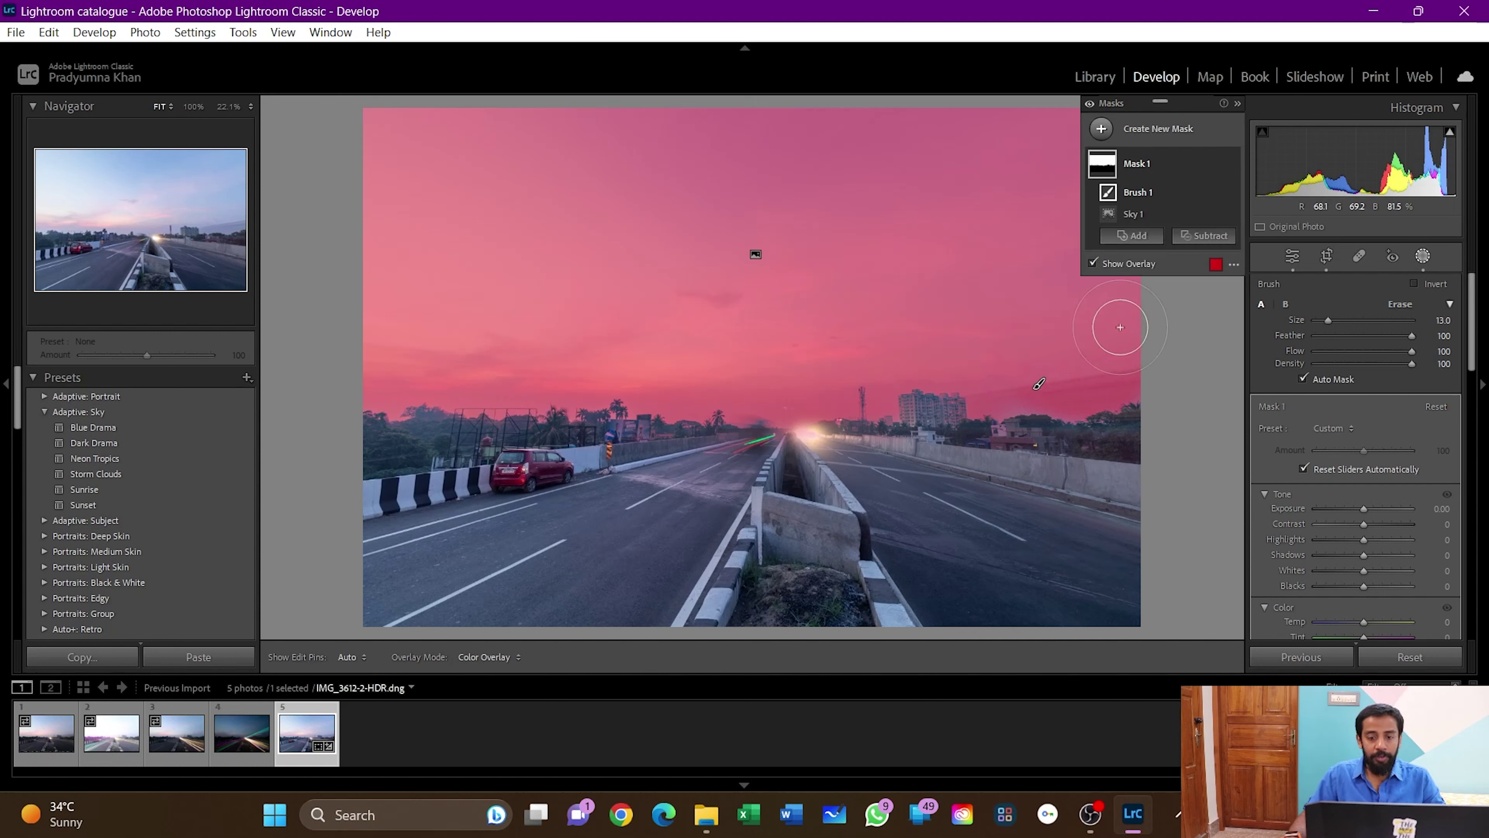
- Lower the sky mask's Exposure to -0.72 and collapse its Curve settings
scroll(1366, 509, down, 3)
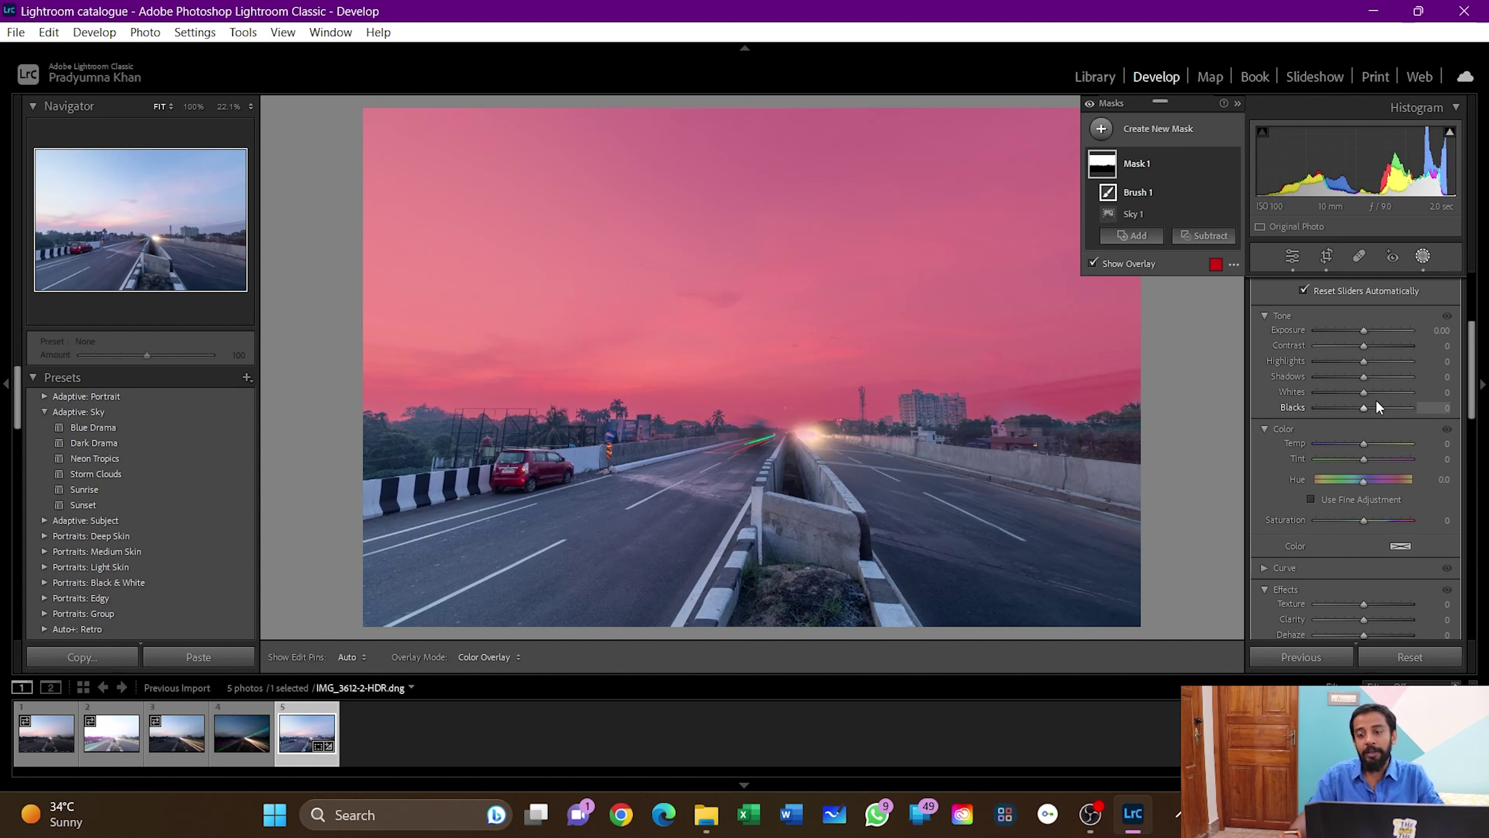
drag(1359, 331, 1353, 331)
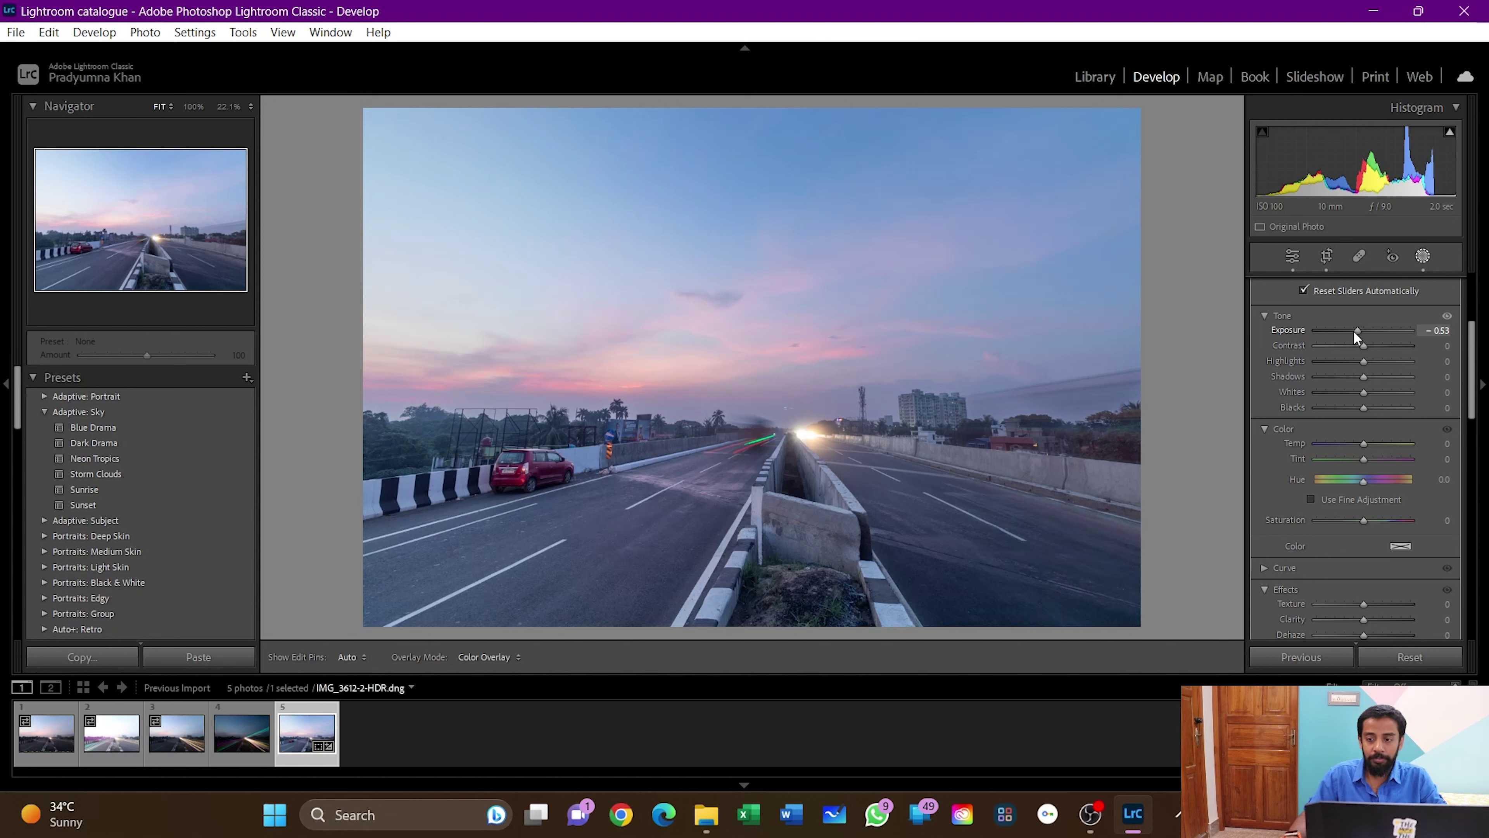
drag(1353, 330, 1351, 331)
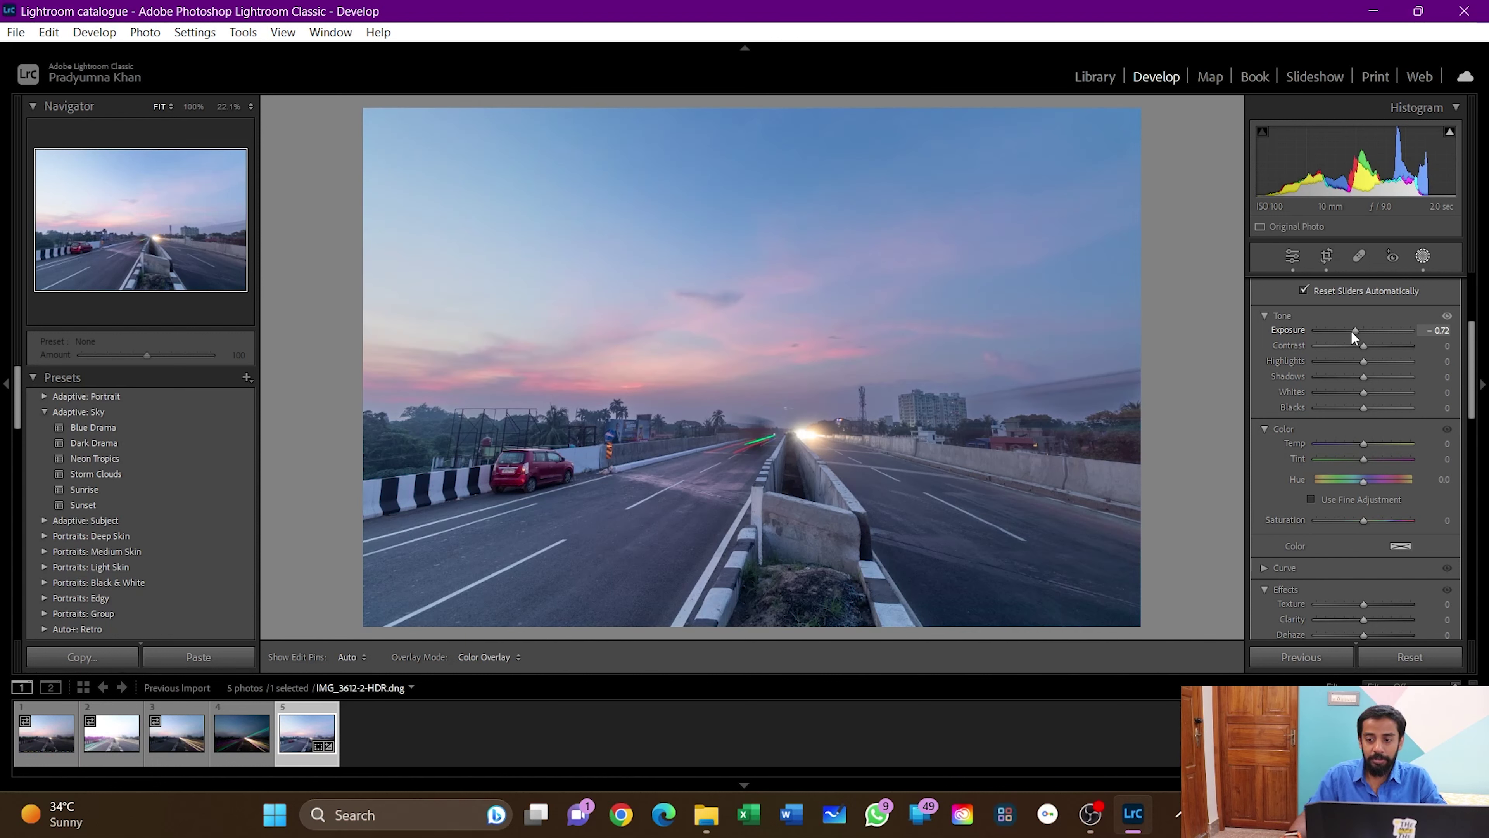
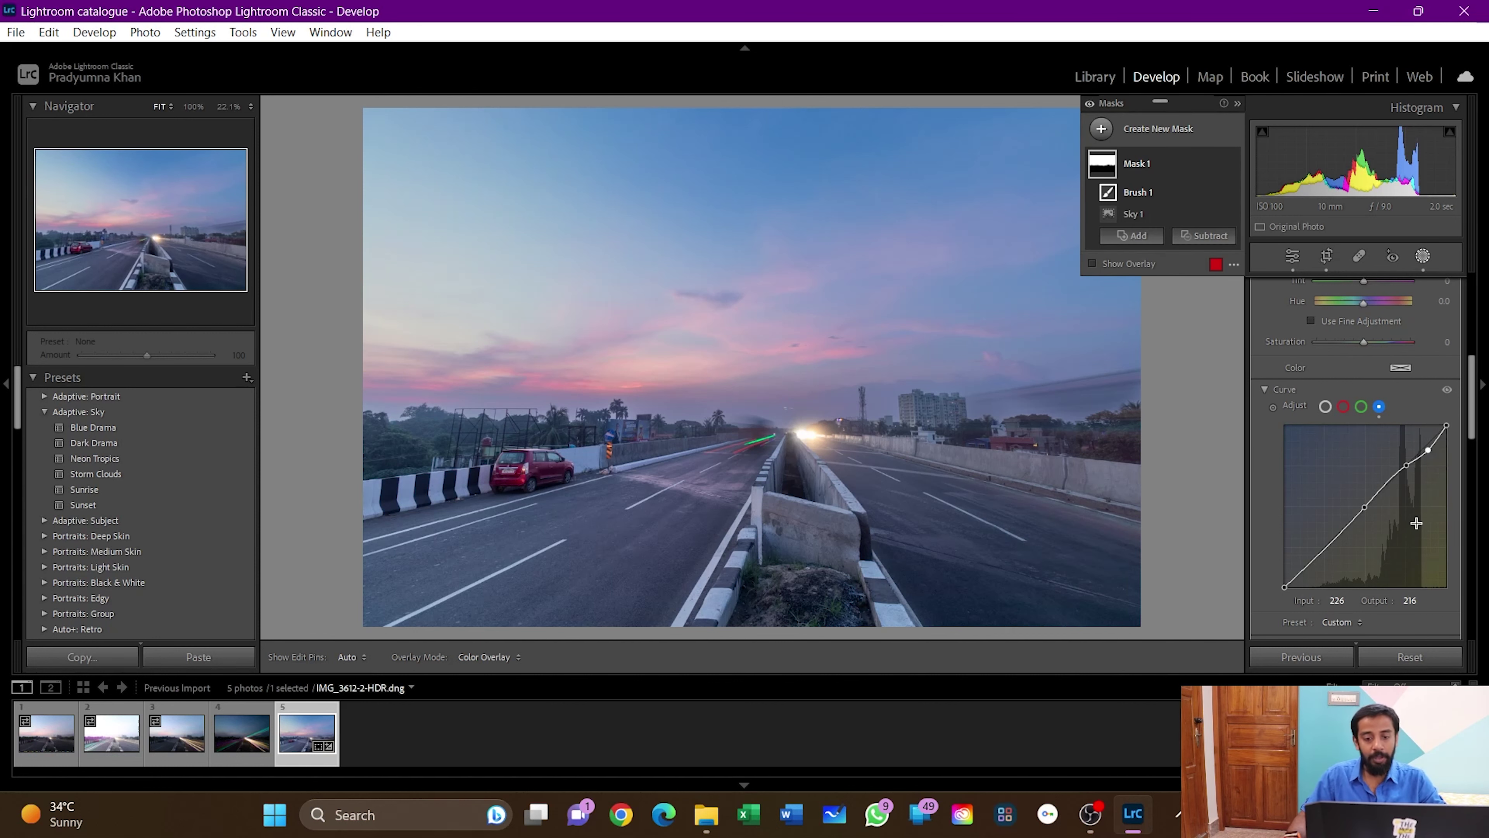
click(1265, 390)
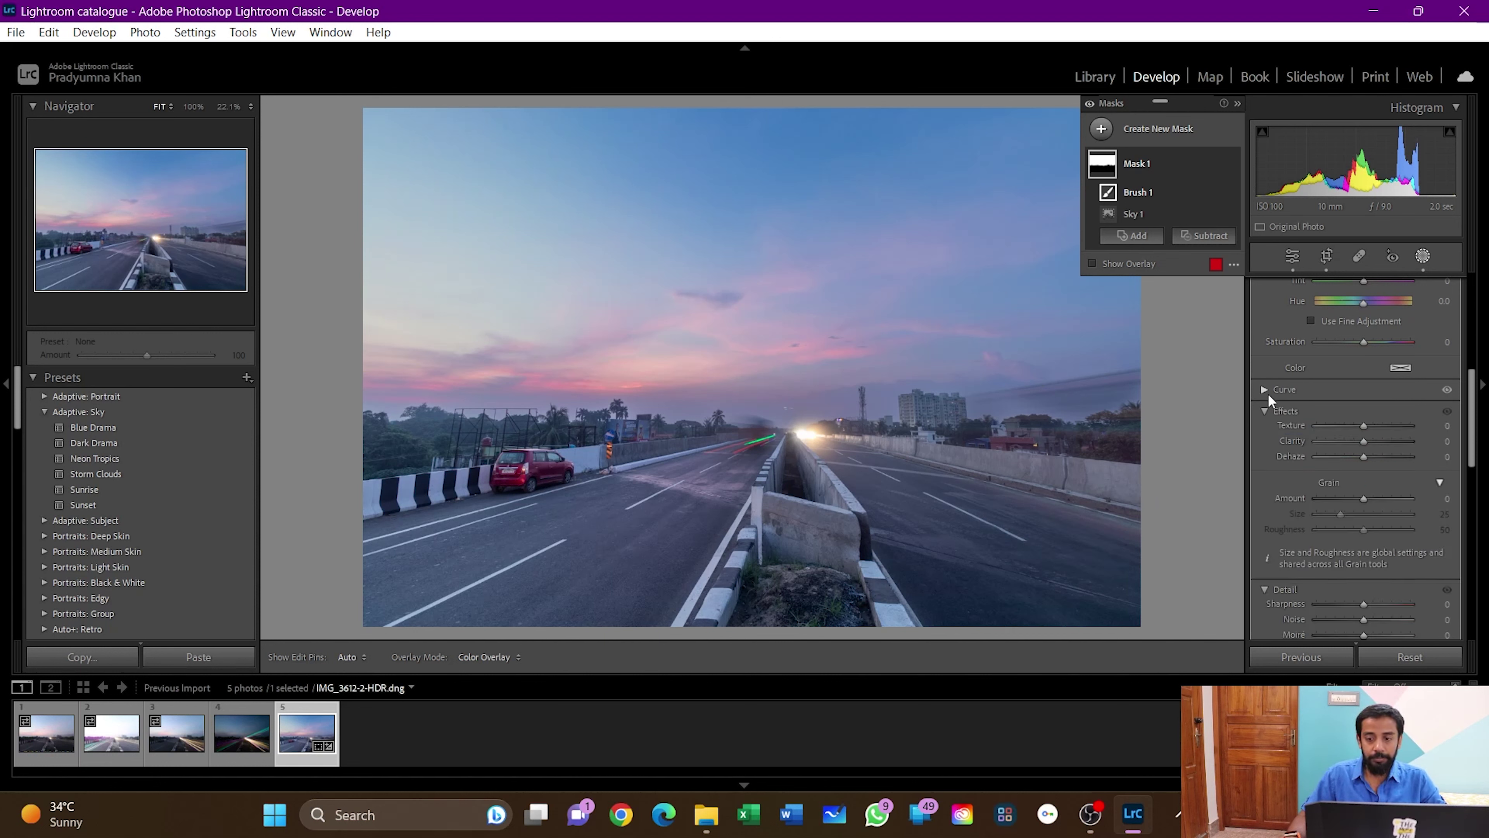
- Create a second mask on the HDR photo with an automatic sky selection
scroll(1461, 533, up, 5)
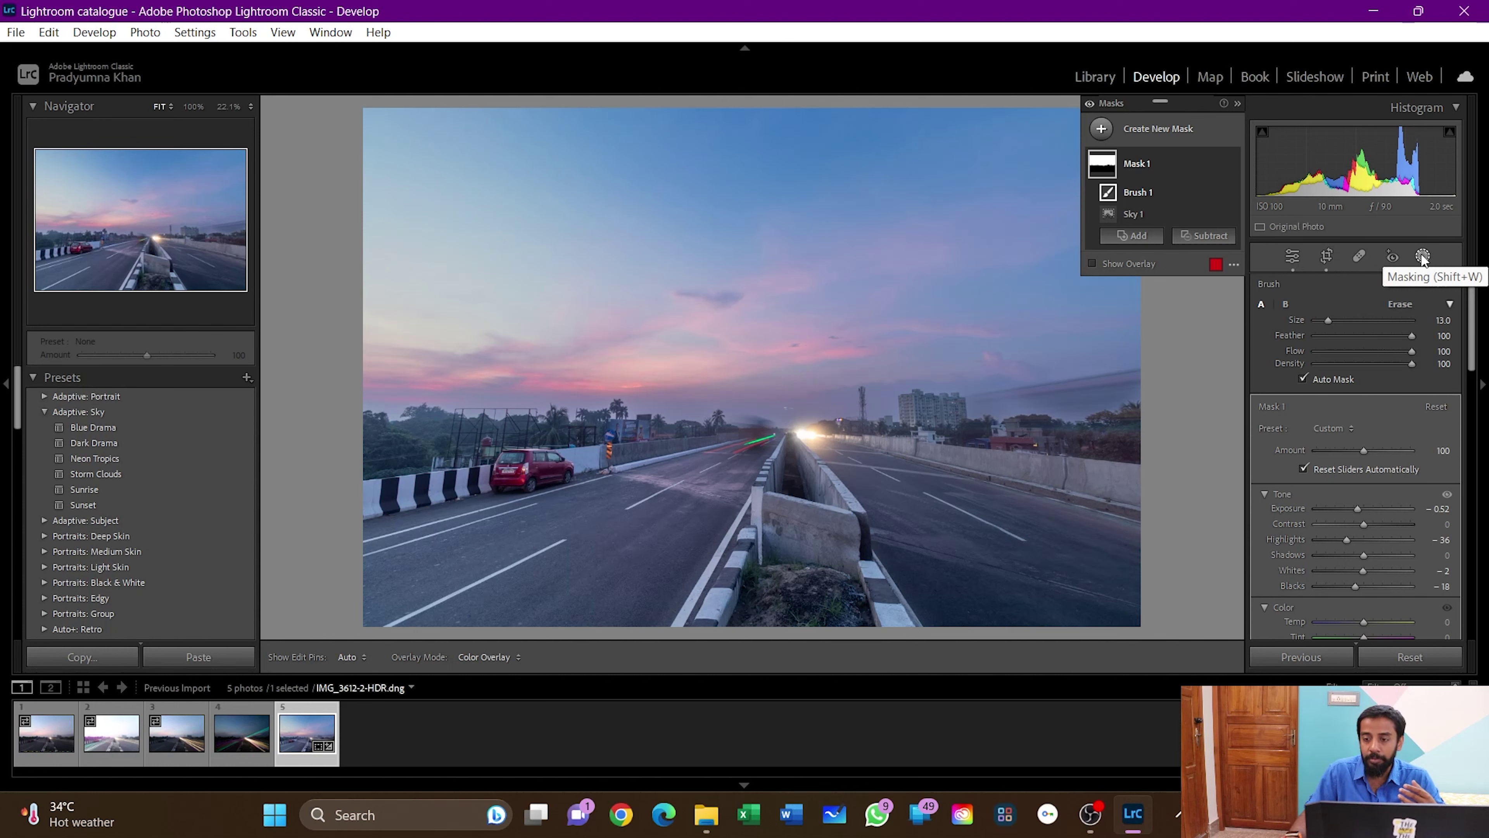
click(1113, 128)
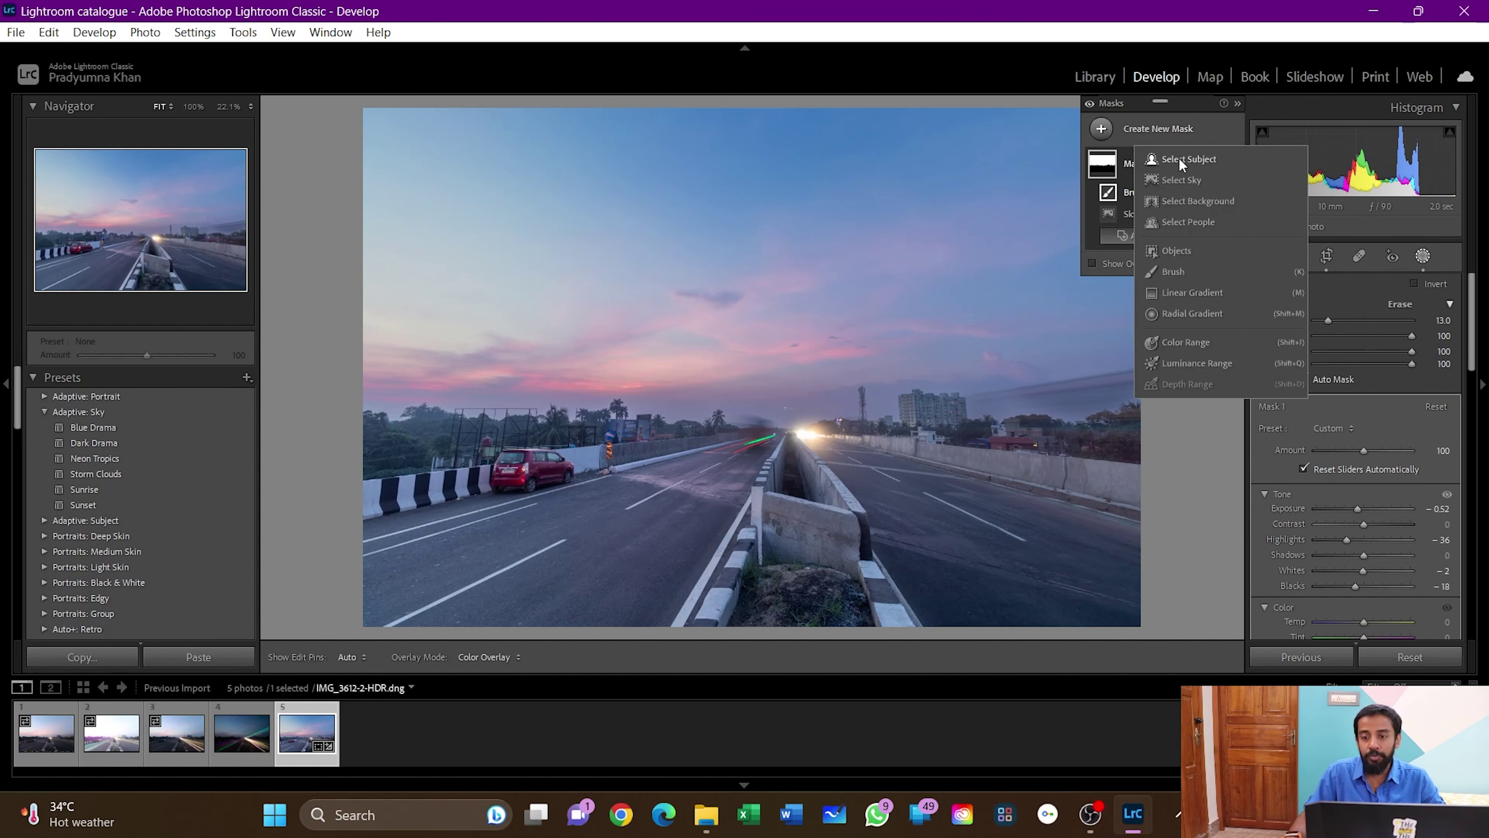
click(1190, 179)
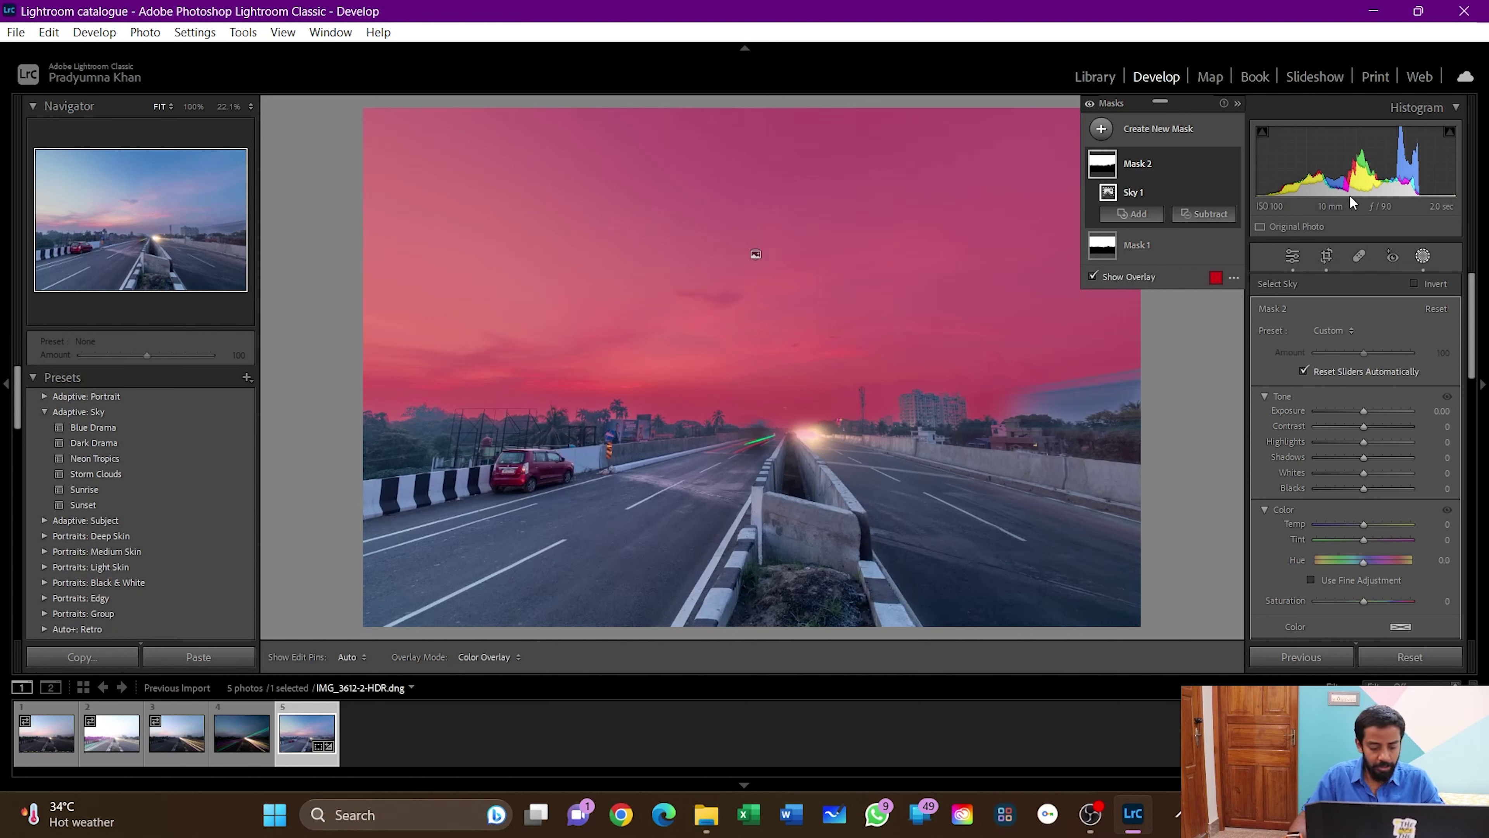
- Intersect the new sky mask with a color range sampled from an area of the pink clouds, checking the coverage with the overlay
key(alt)
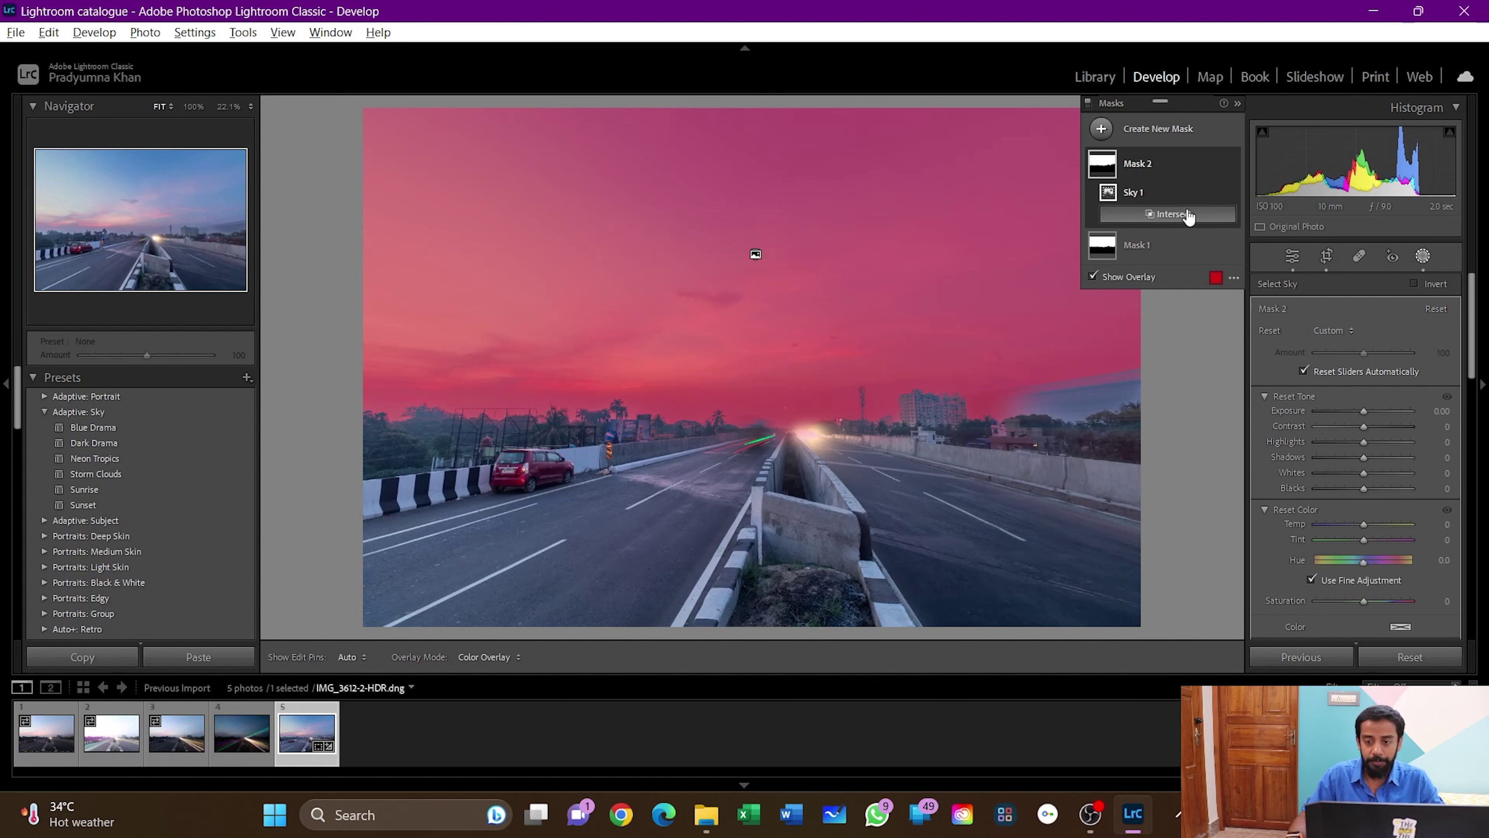
alt+click(1185, 214)
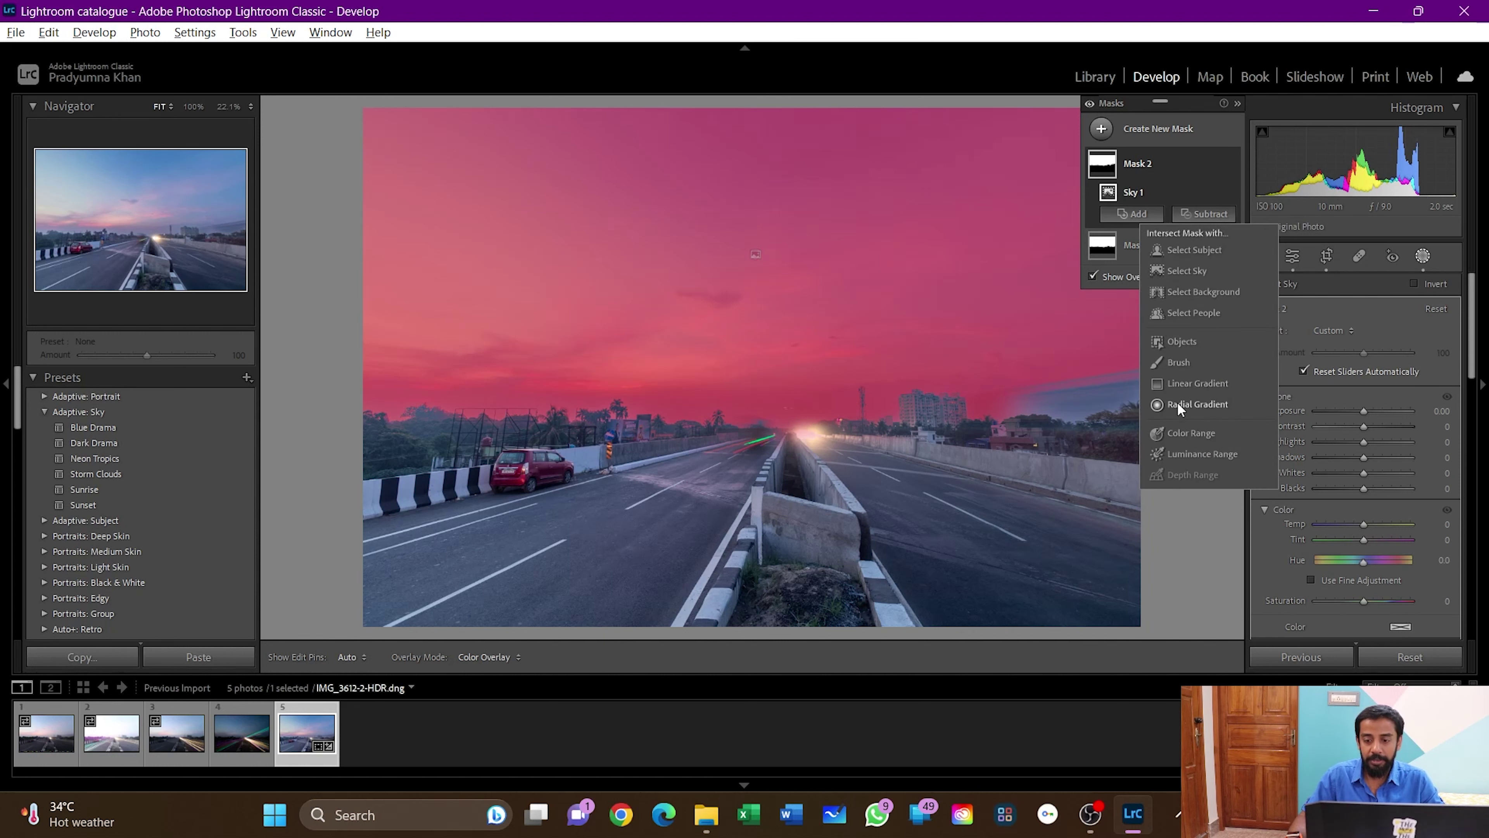
click(1195, 431)
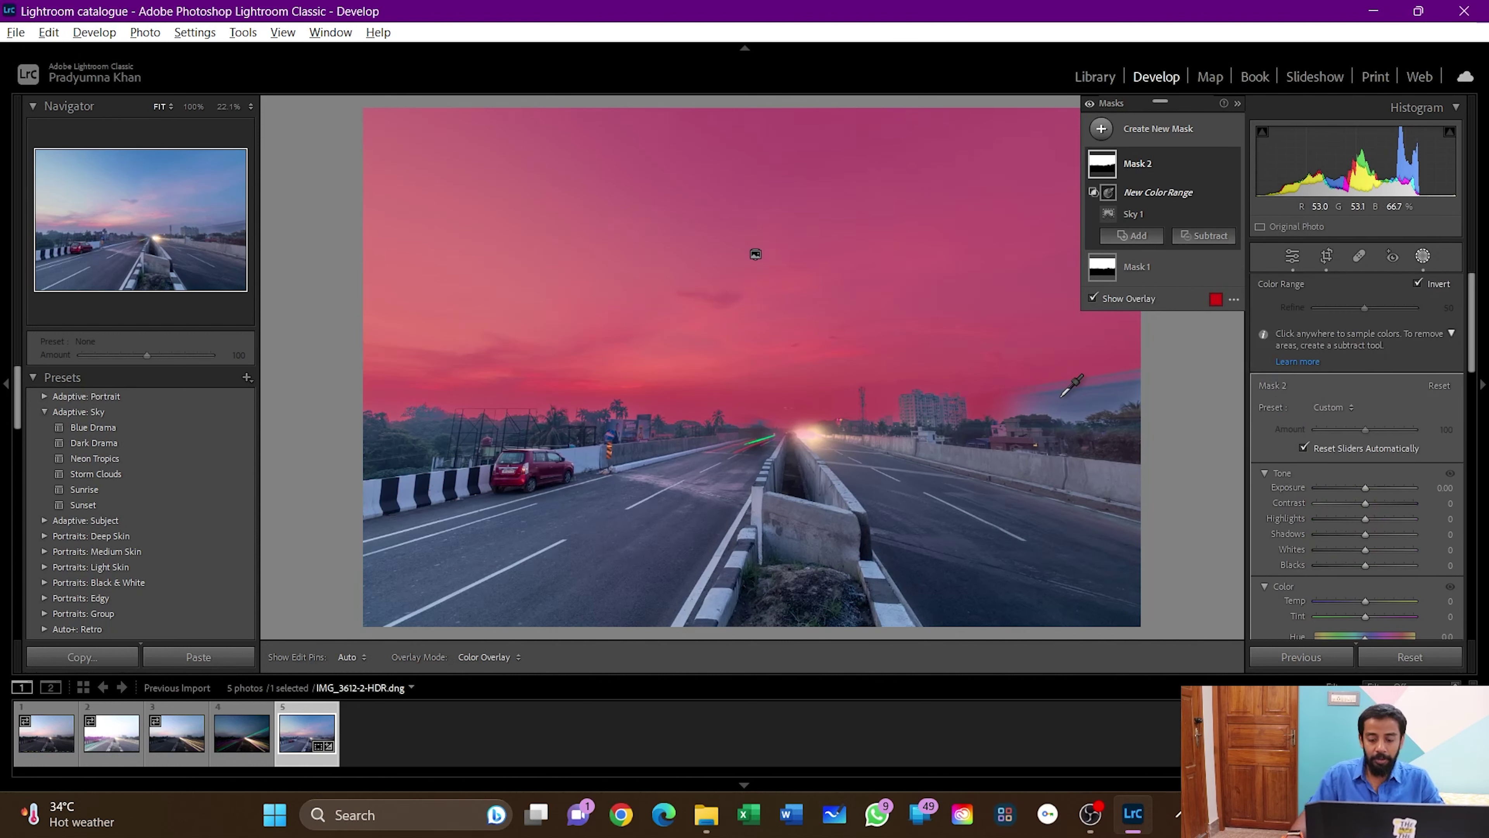
key(o)
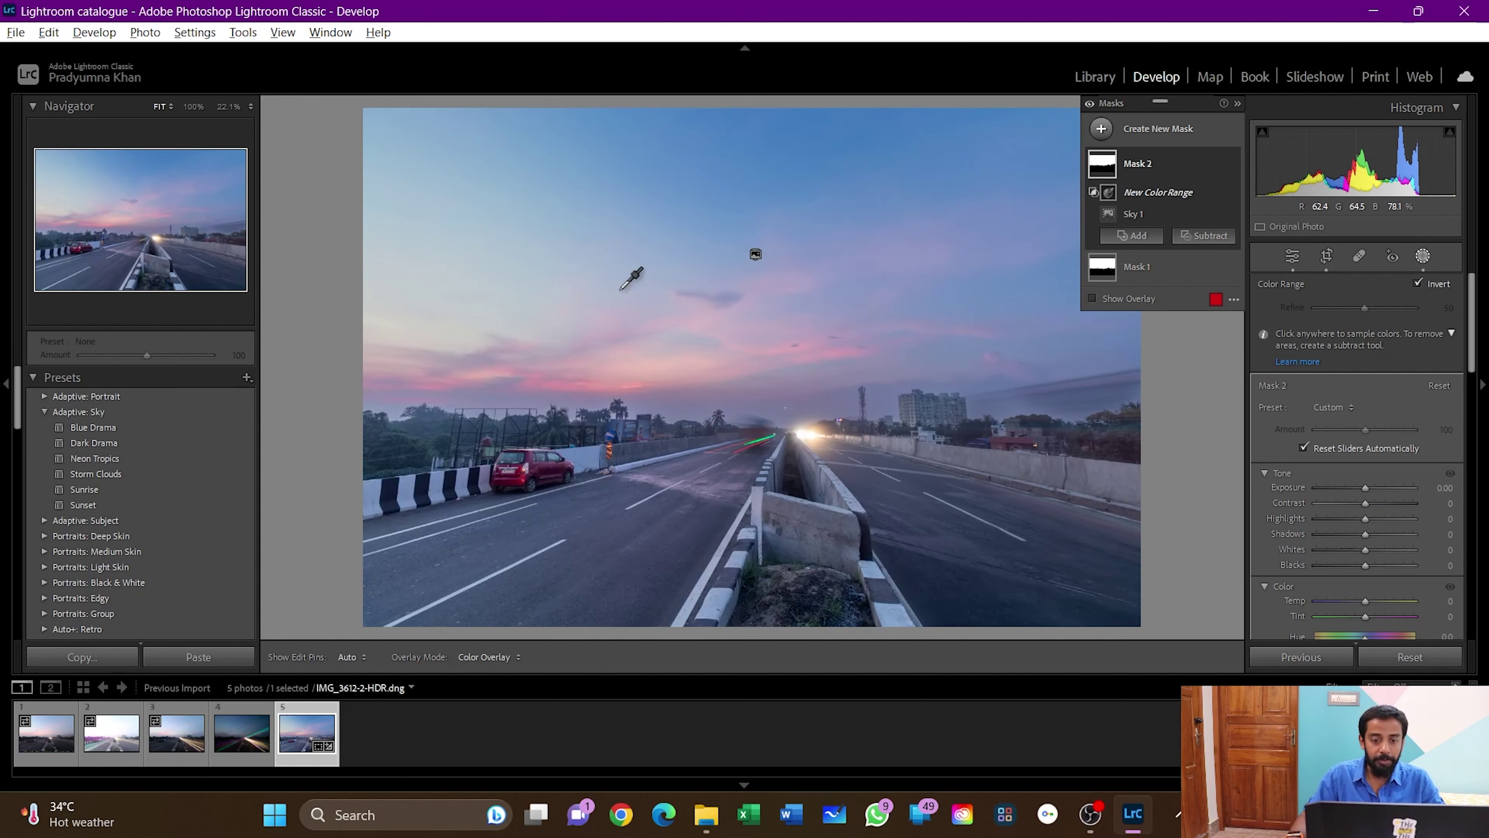
click(631, 387)
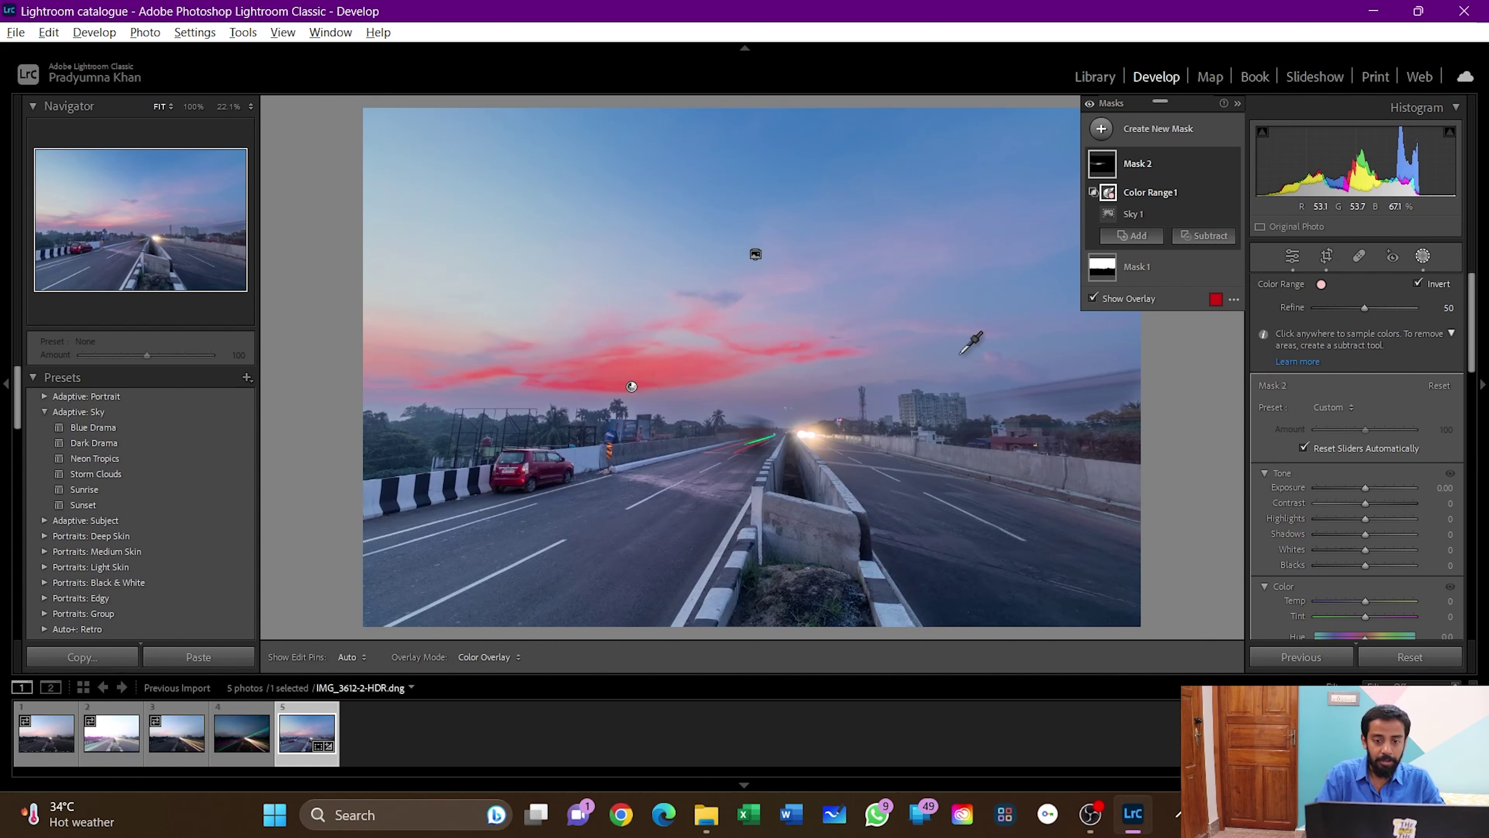
key(o)
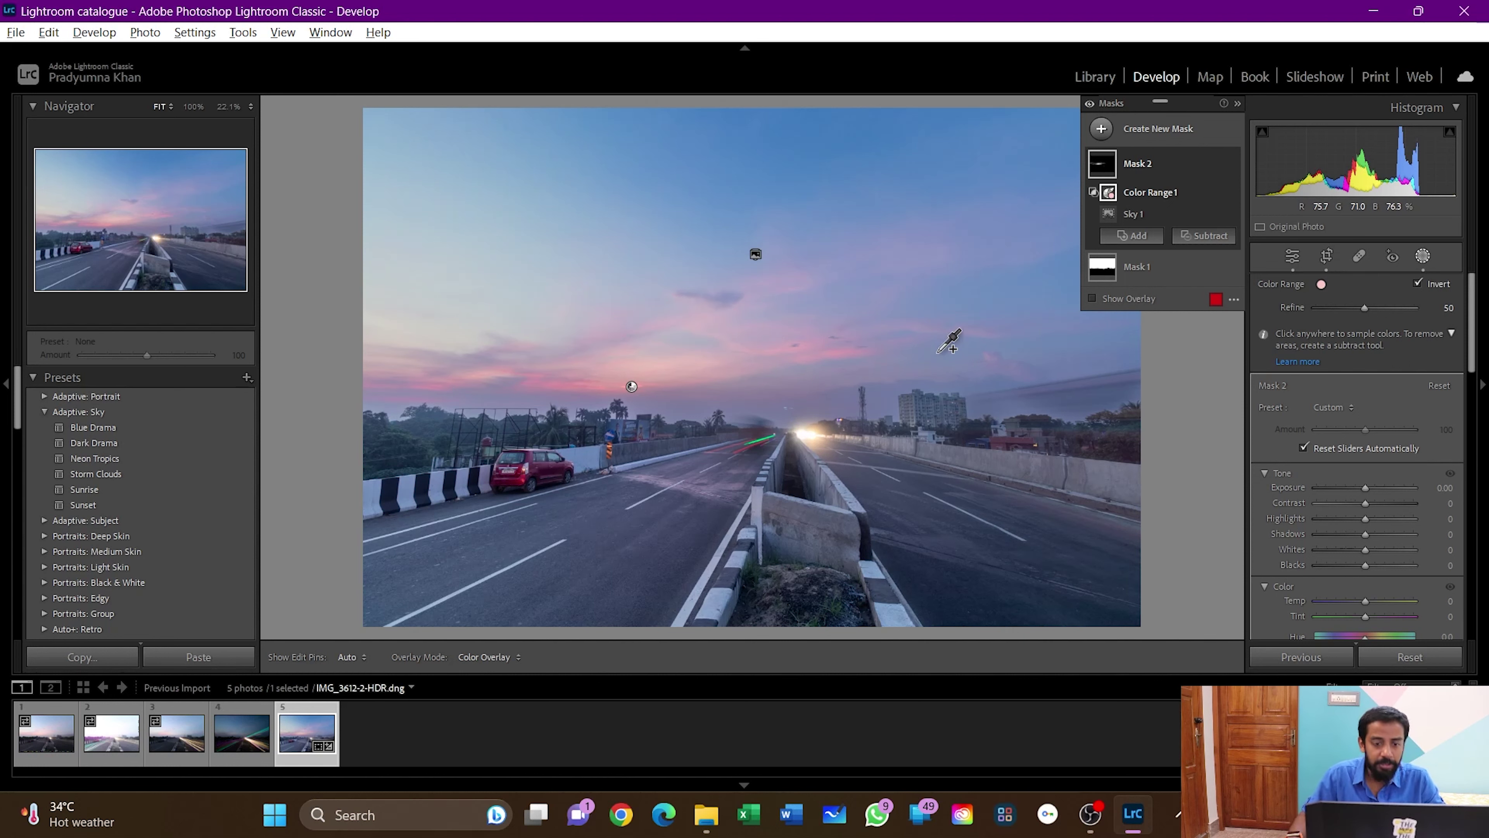
drag(939, 351, 882, 364)
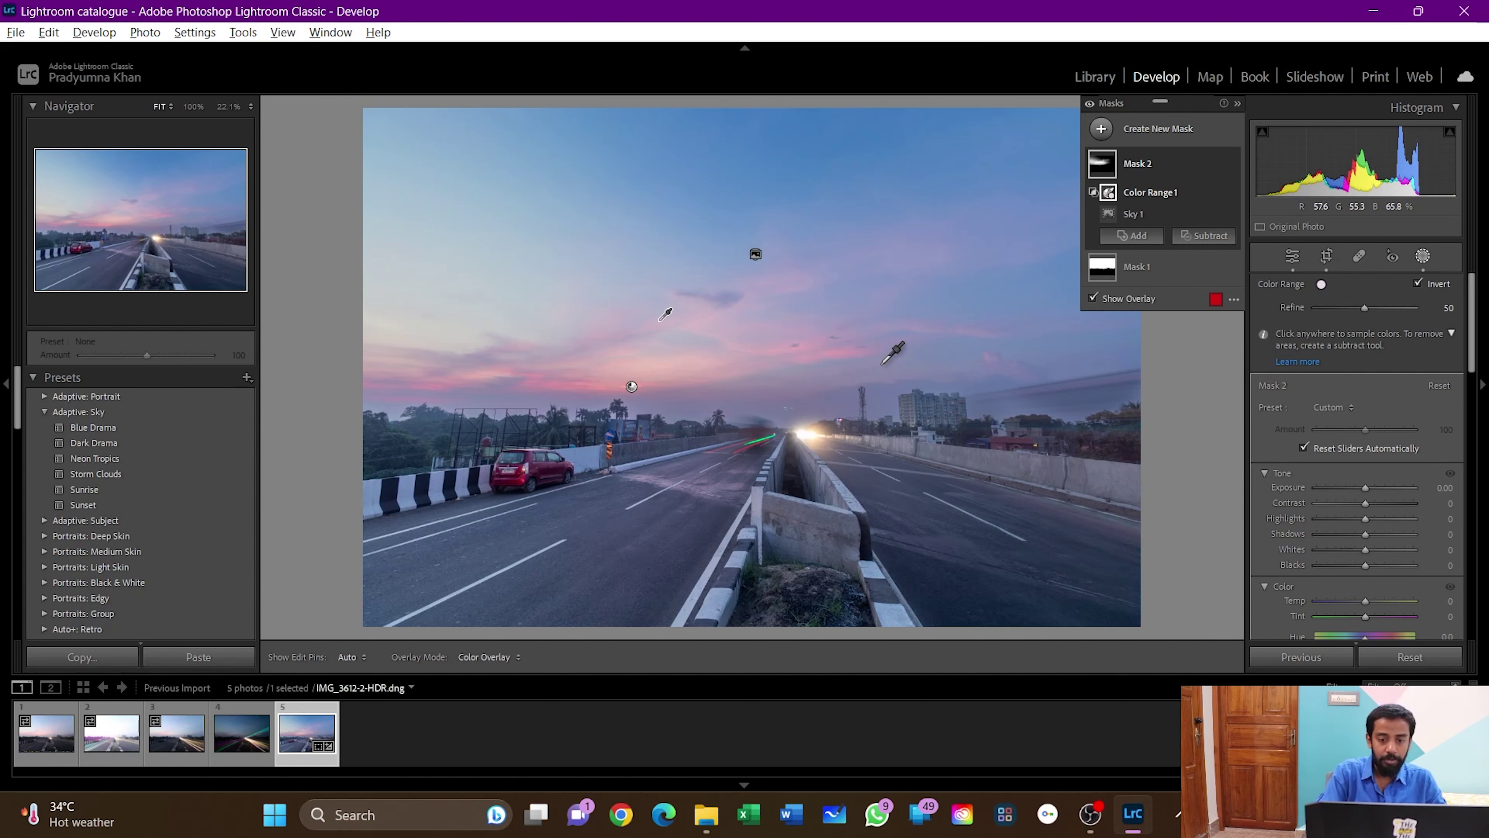
click(1092, 297)
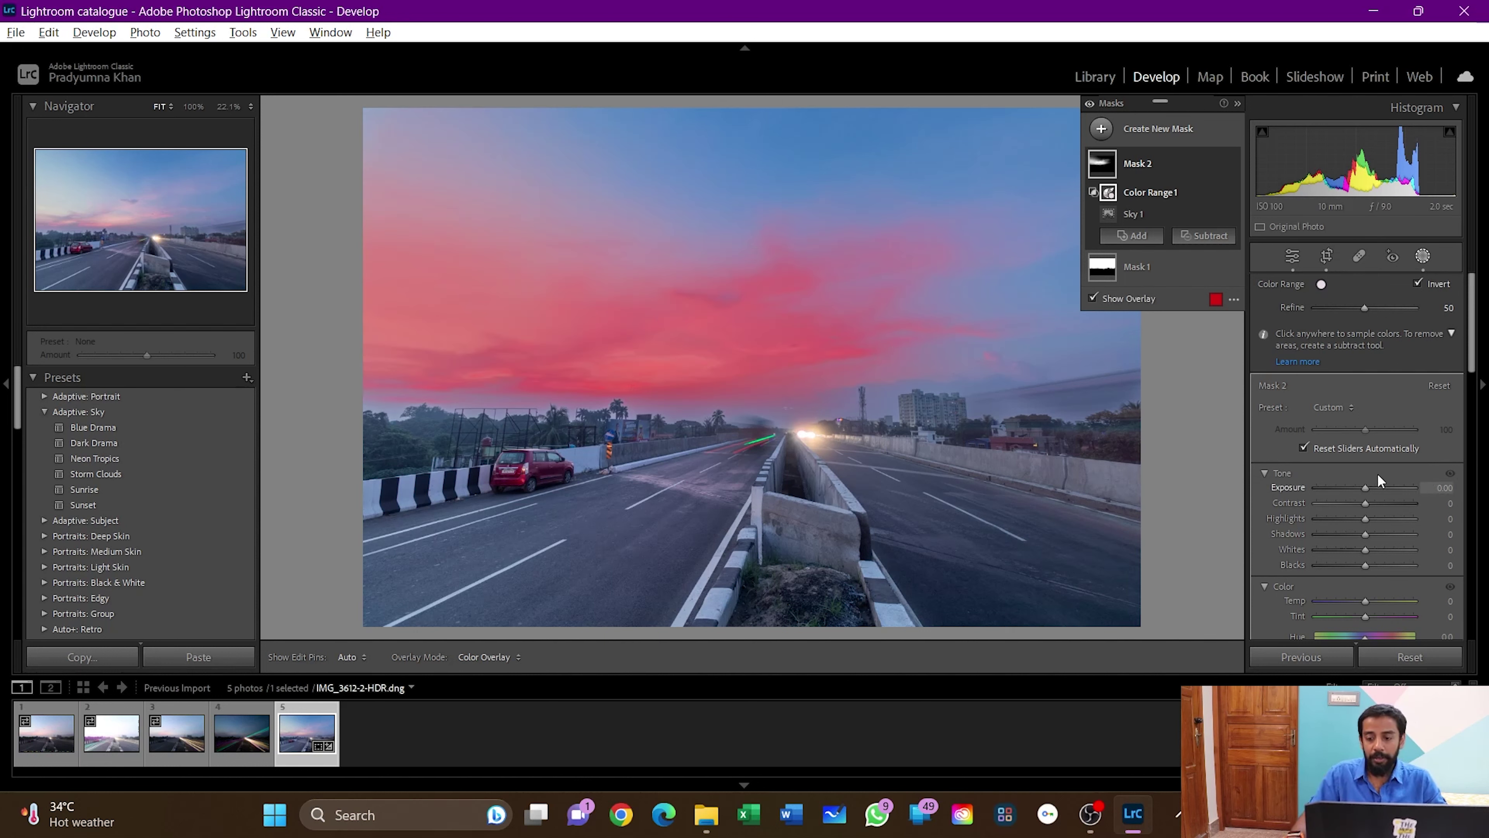
- Set the pink cloud mask's Temp to 32 and Tint to 22, and compare the photo with all masks off and on
scroll(1388, 463, down, 3)
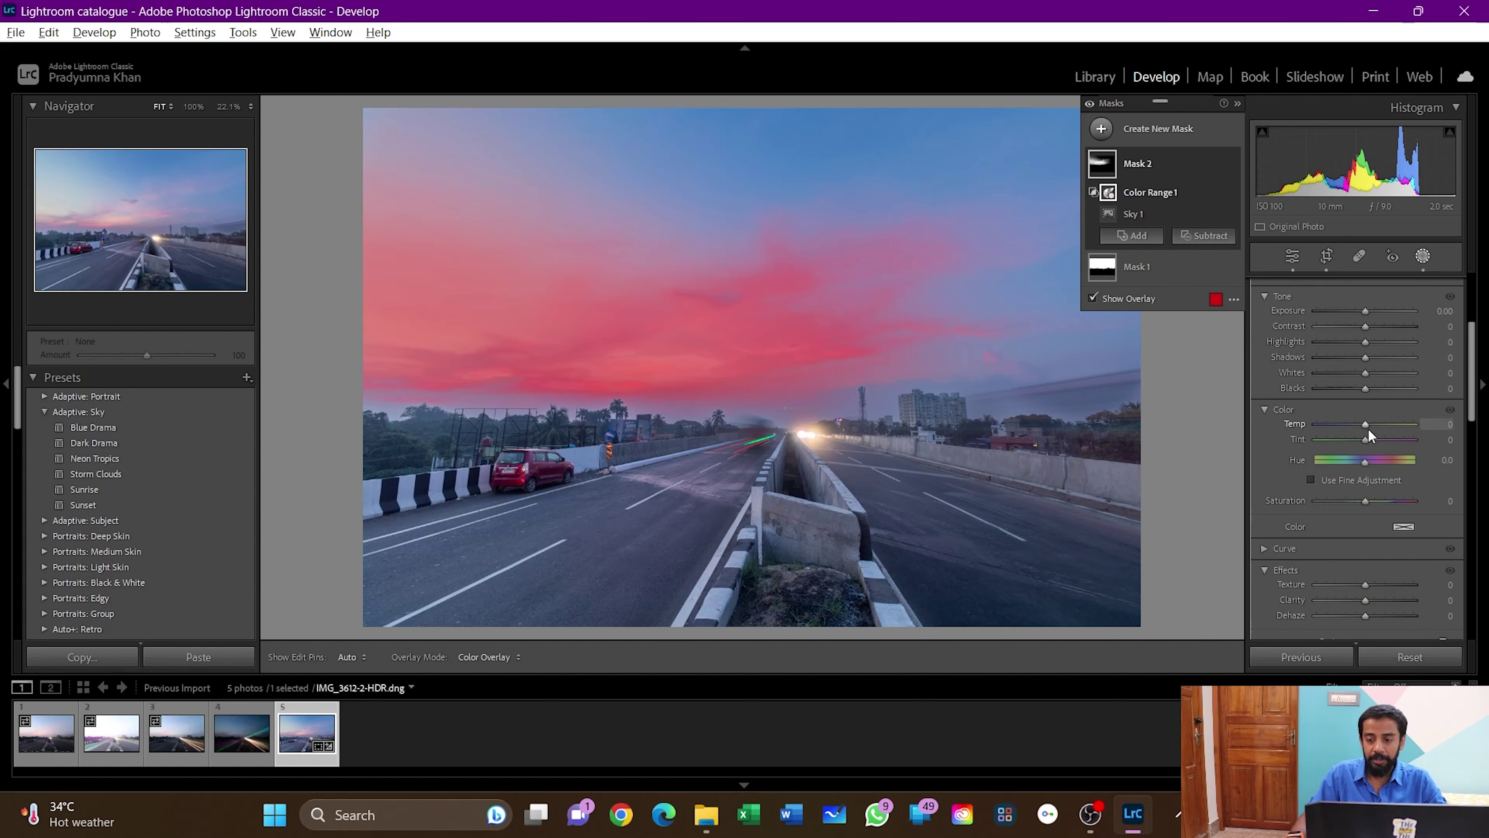
mouse_move(1369, 422)
mouse_down()
mouse_move(1385, 427)
mouse_move(1368, 440)
mouse_up()
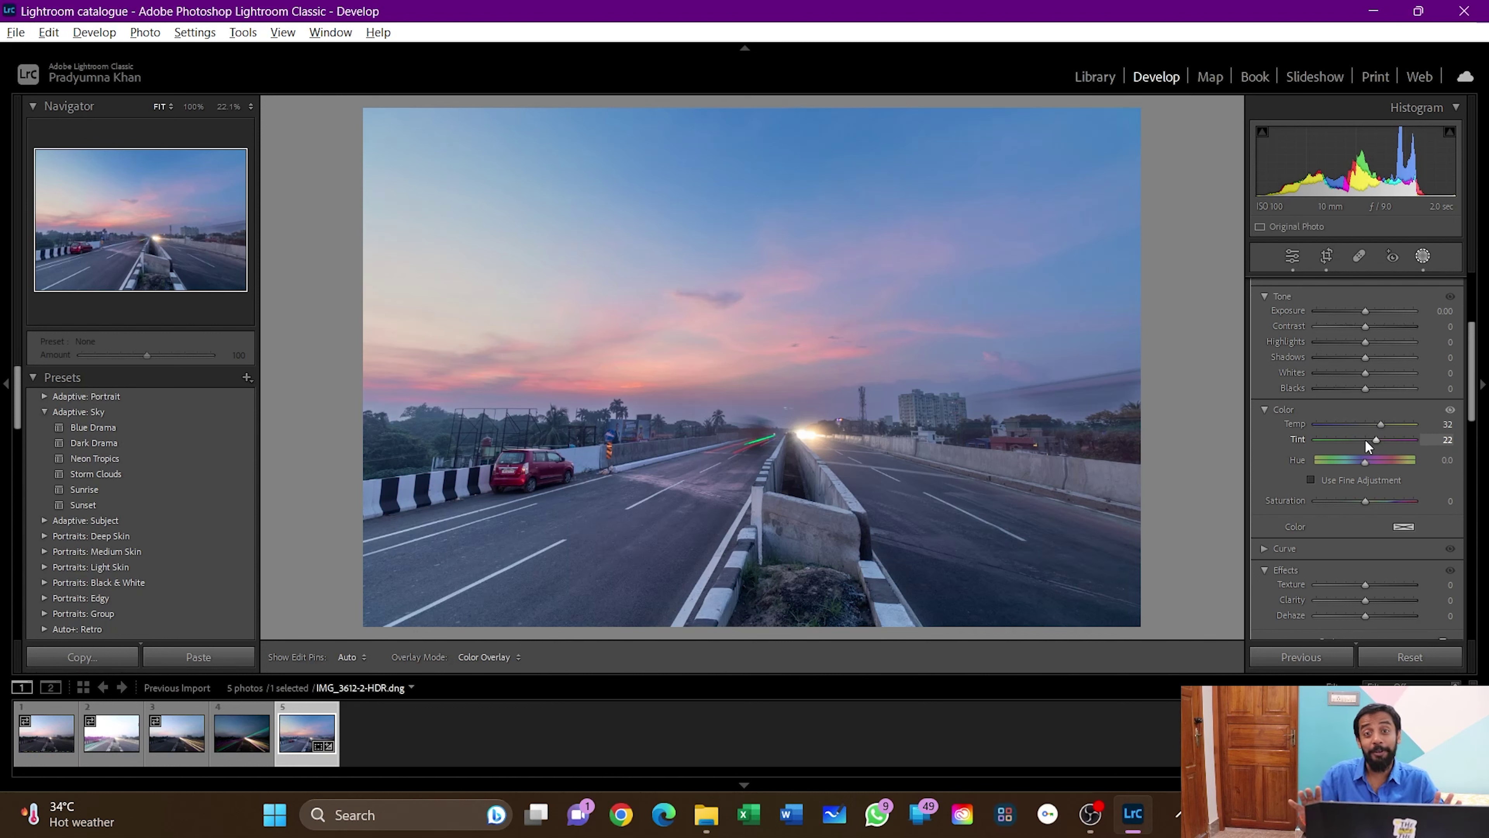
drag(1364, 439, 1365, 438)
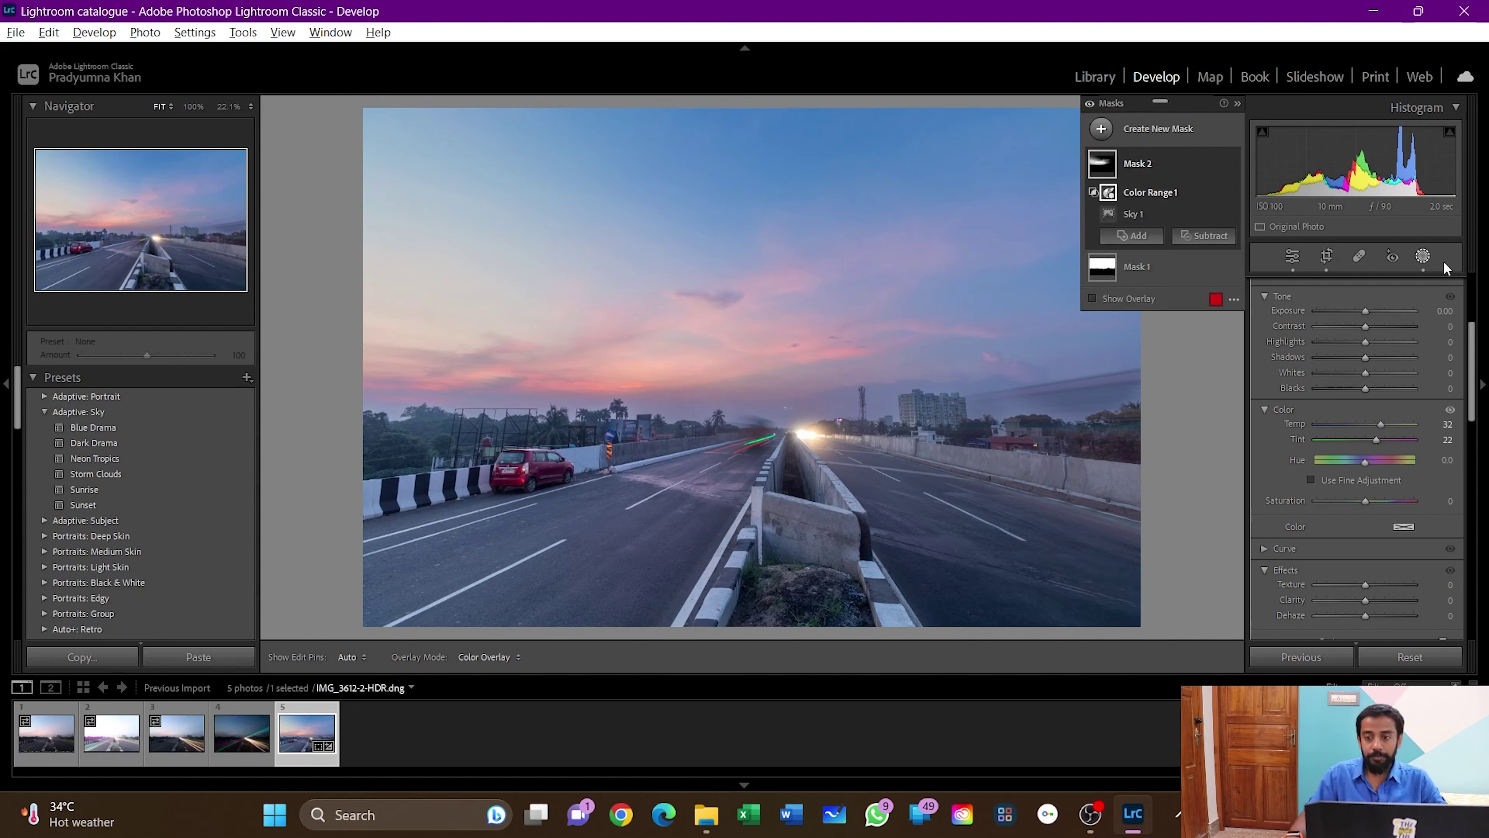
click(1090, 104)
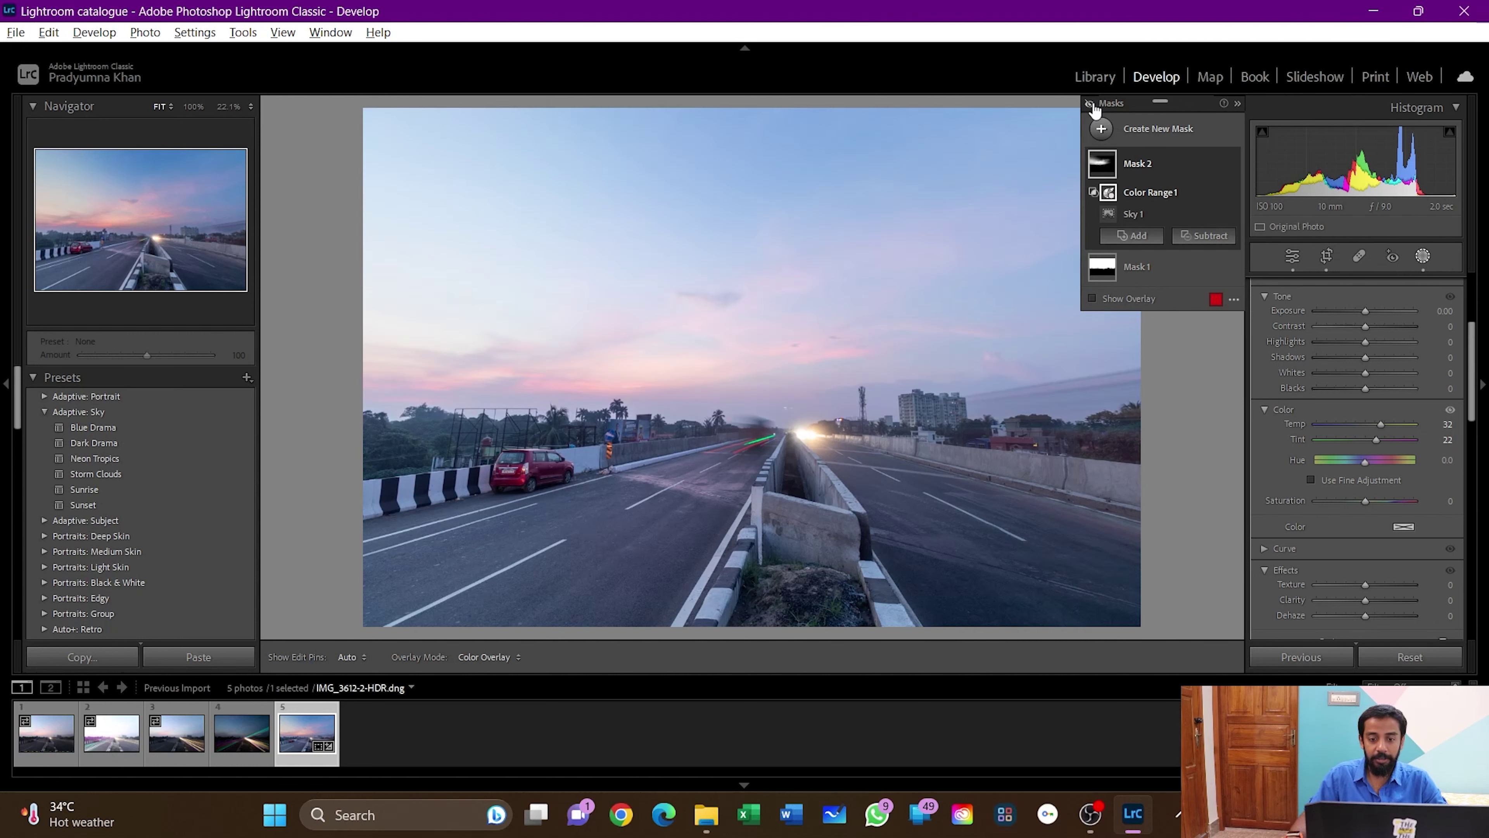
click(1091, 103)
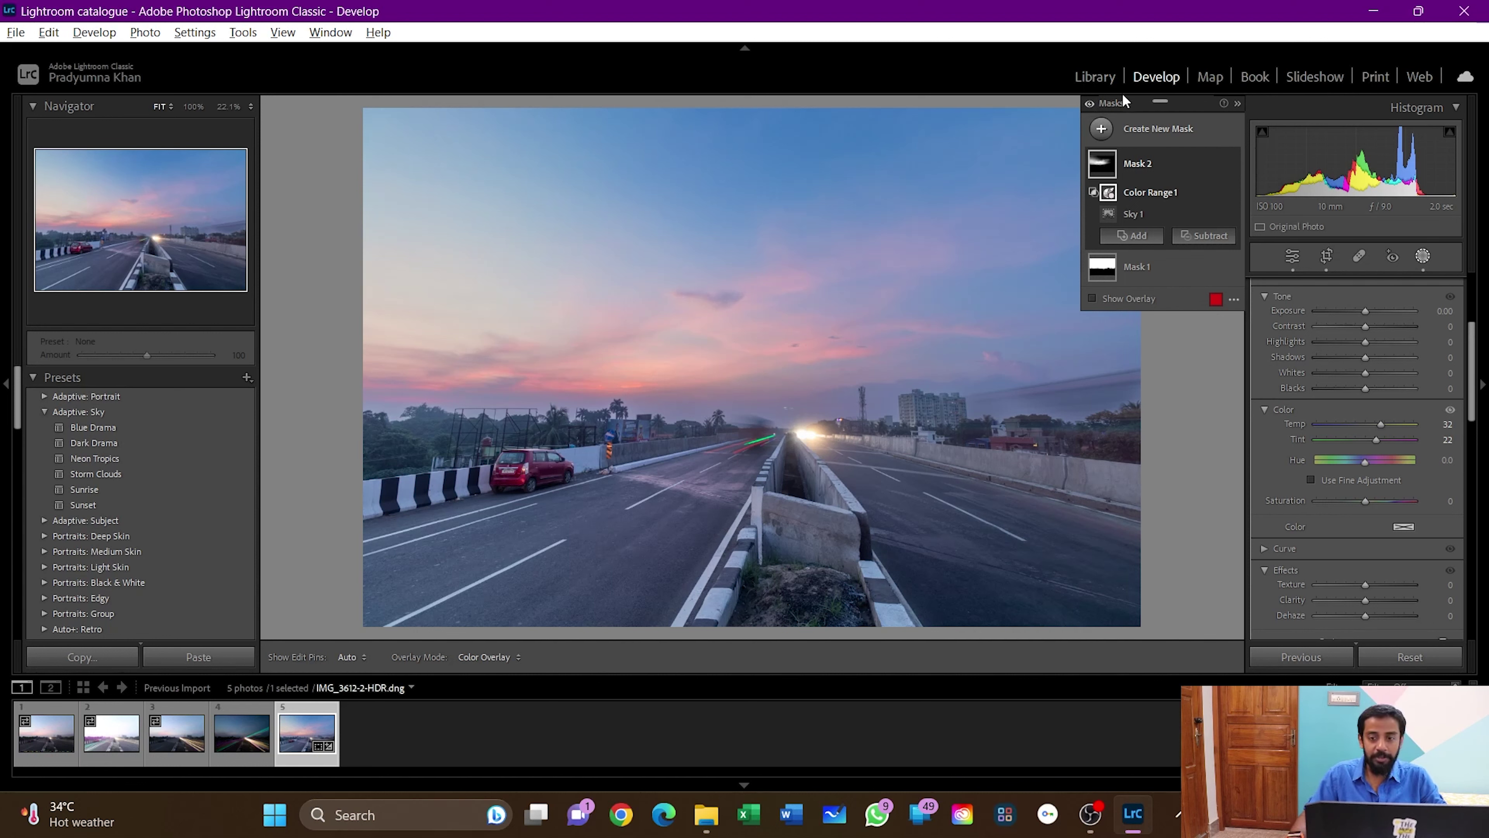
- Create a third mask with a linear gradient running from the road's lower end up into the sky
click(1100, 129)
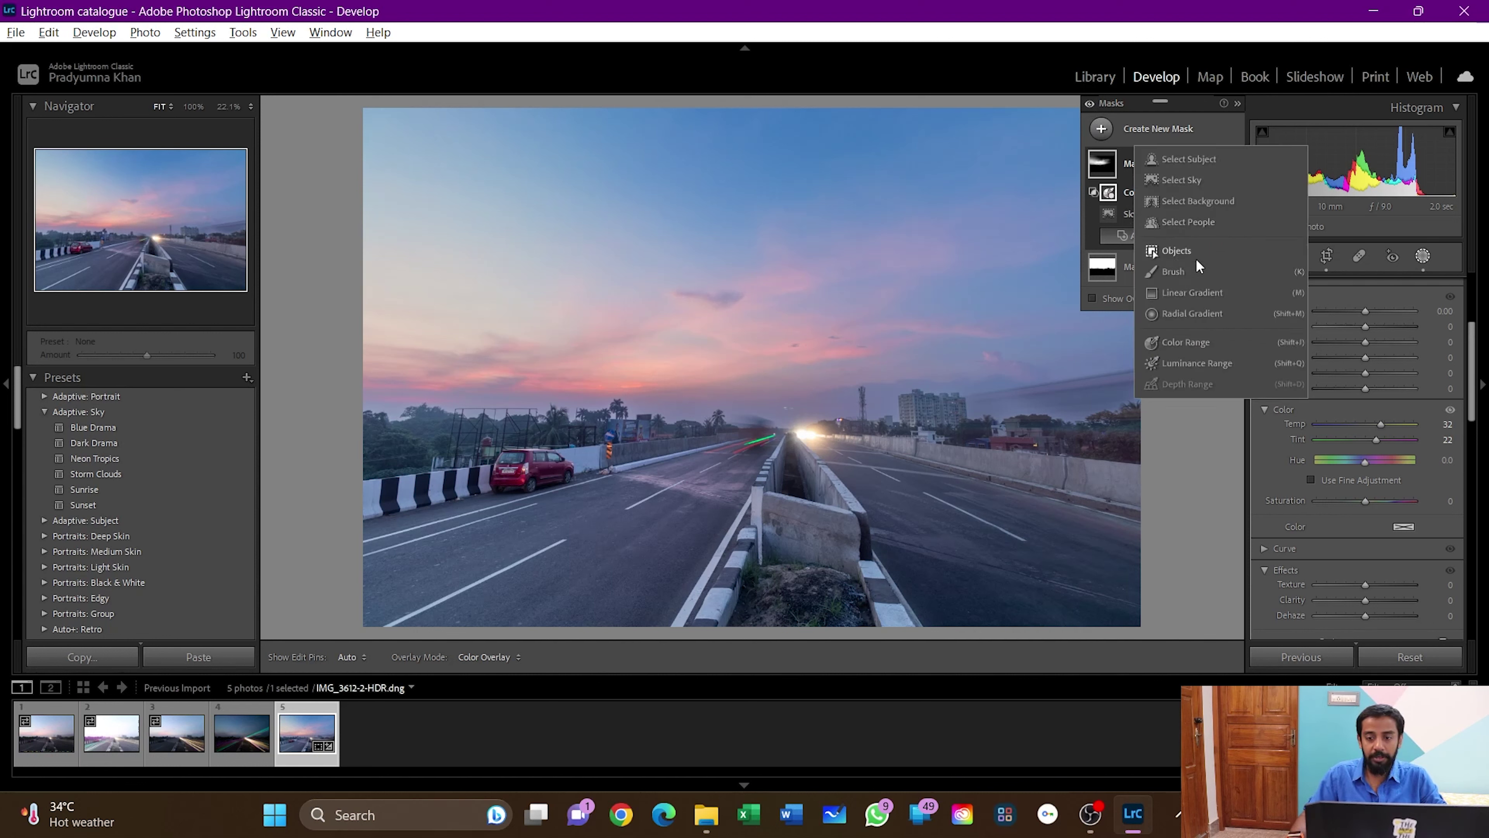
click(1204, 296)
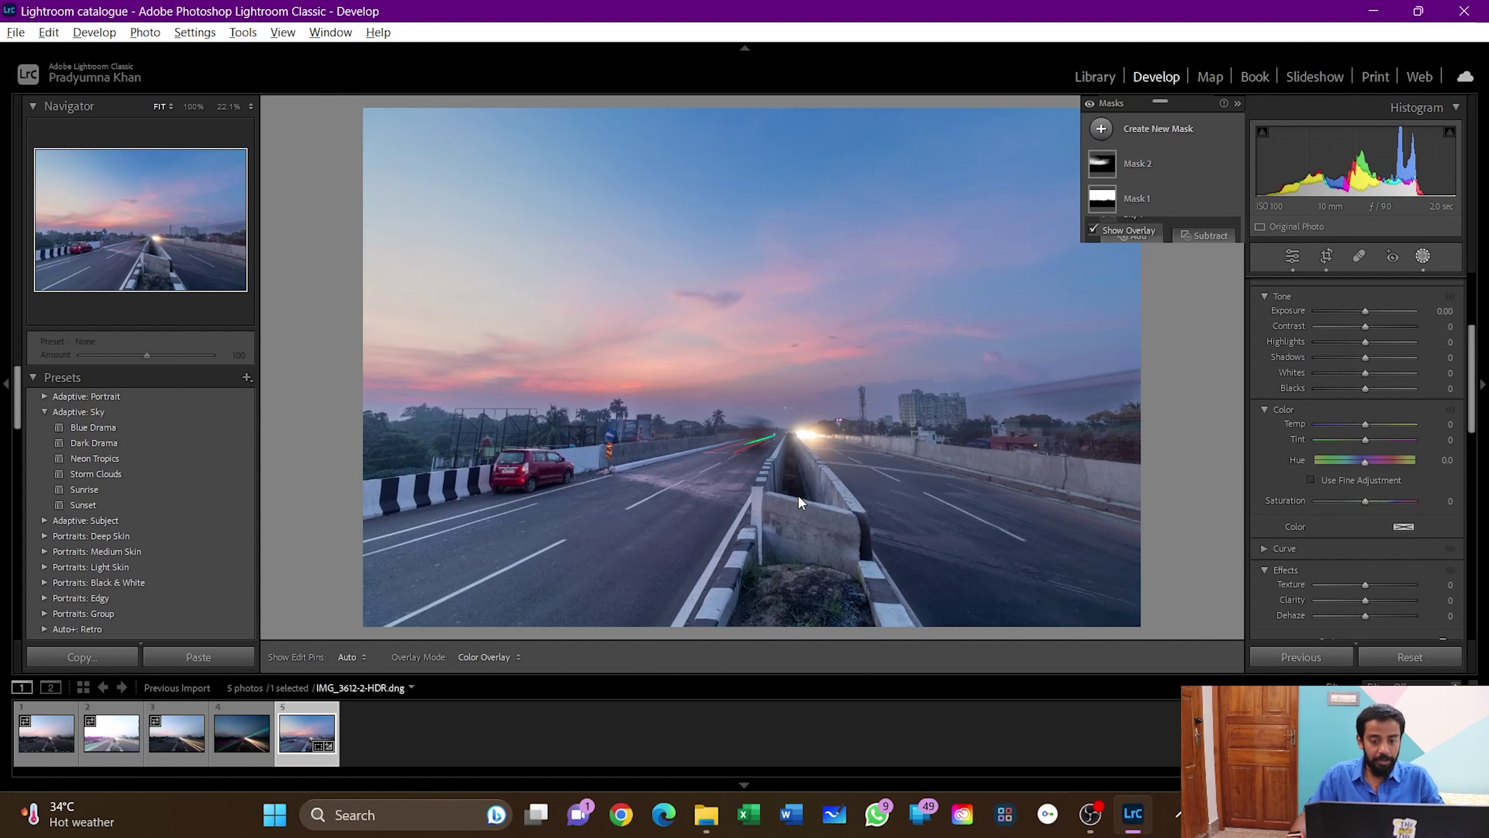
drag(776, 590, 800, 200)
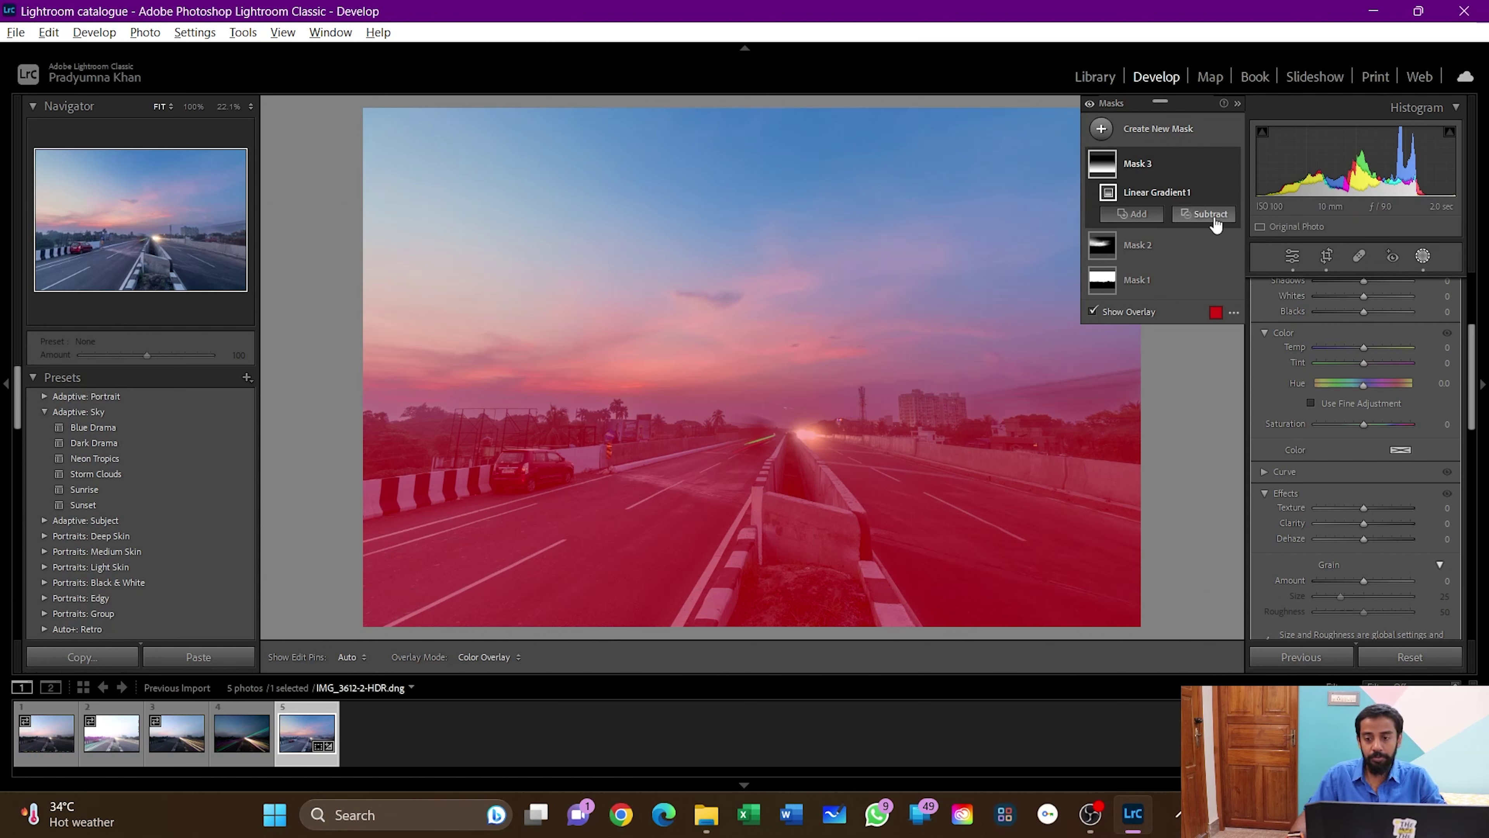
- Subtract the sky from the gradient mask and brush away the leftover sky above the wall at the photo's right edge
click(1203, 215)
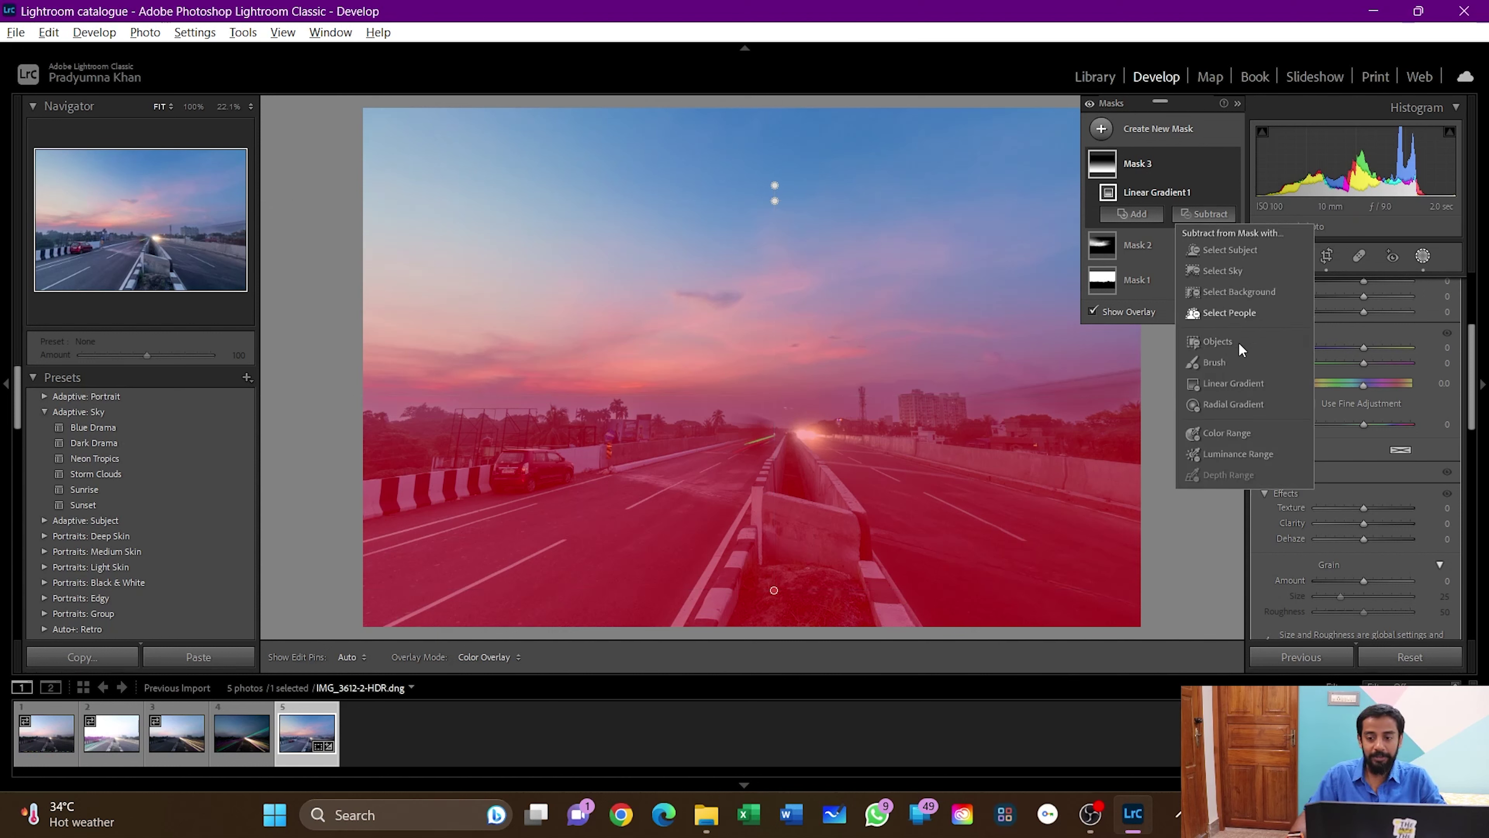
click(1214, 269)
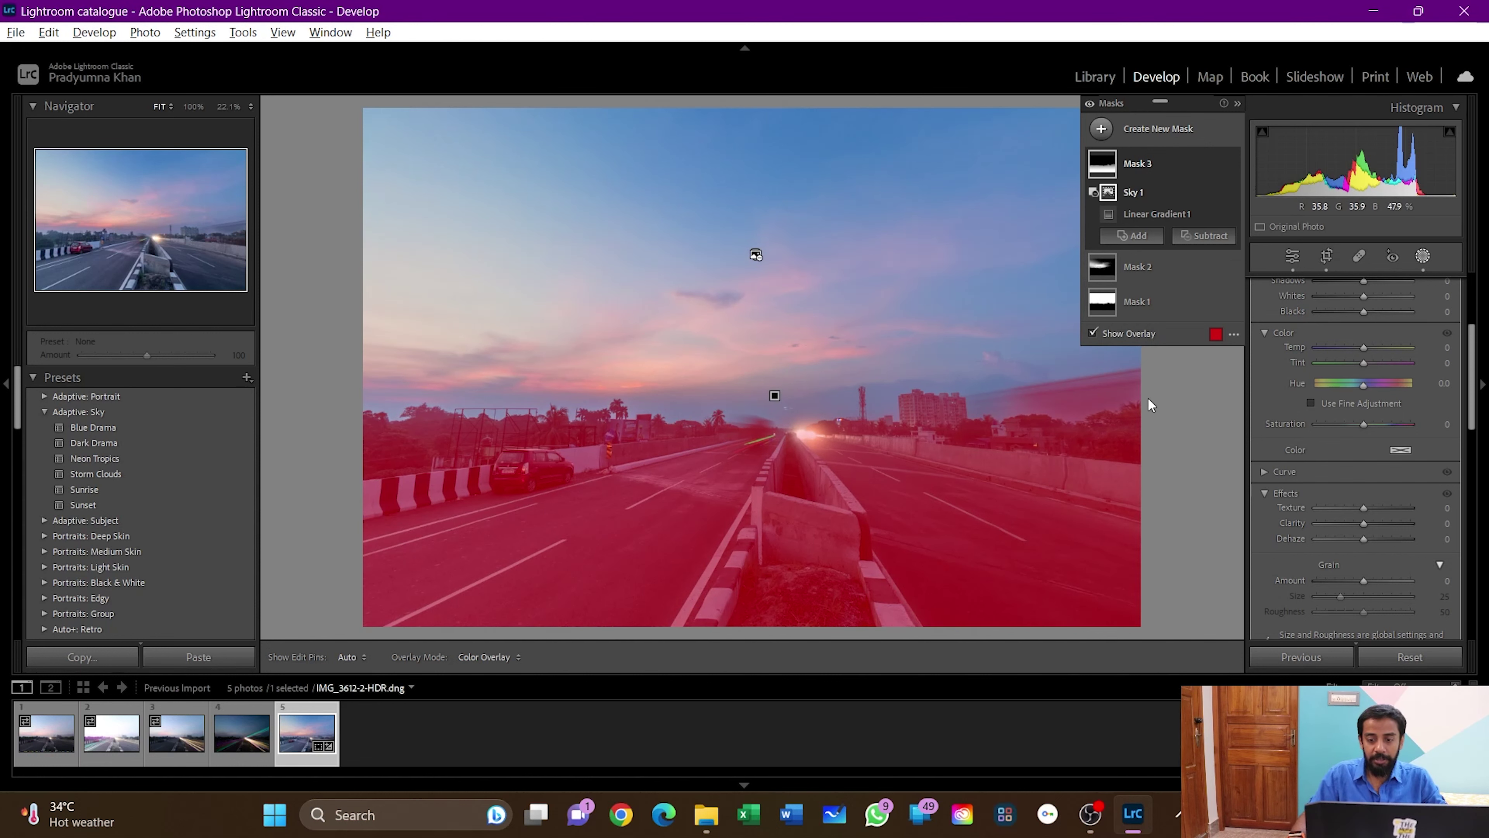
click(1191, 237)
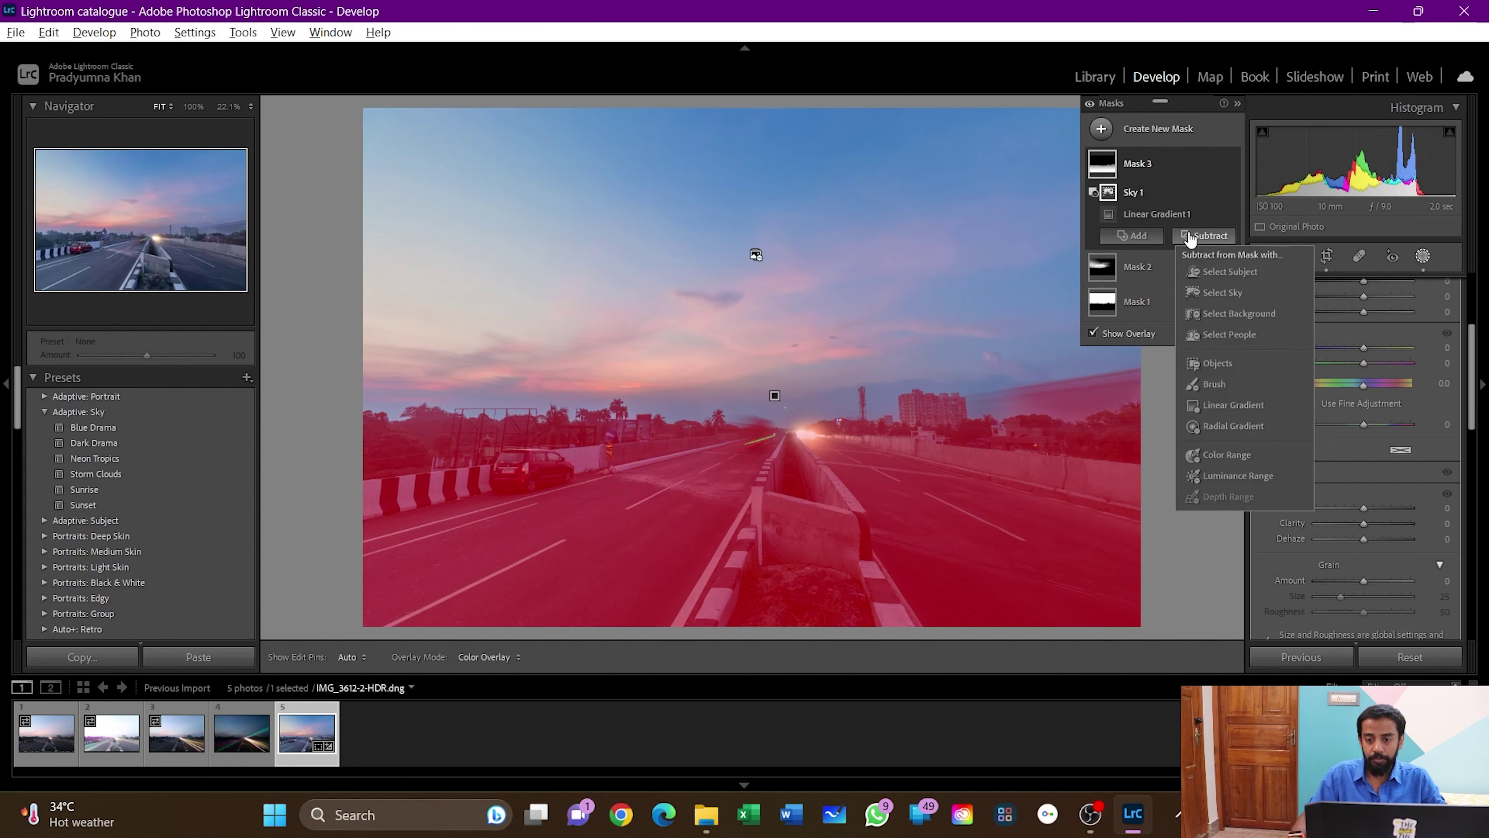
click(1212, 384)
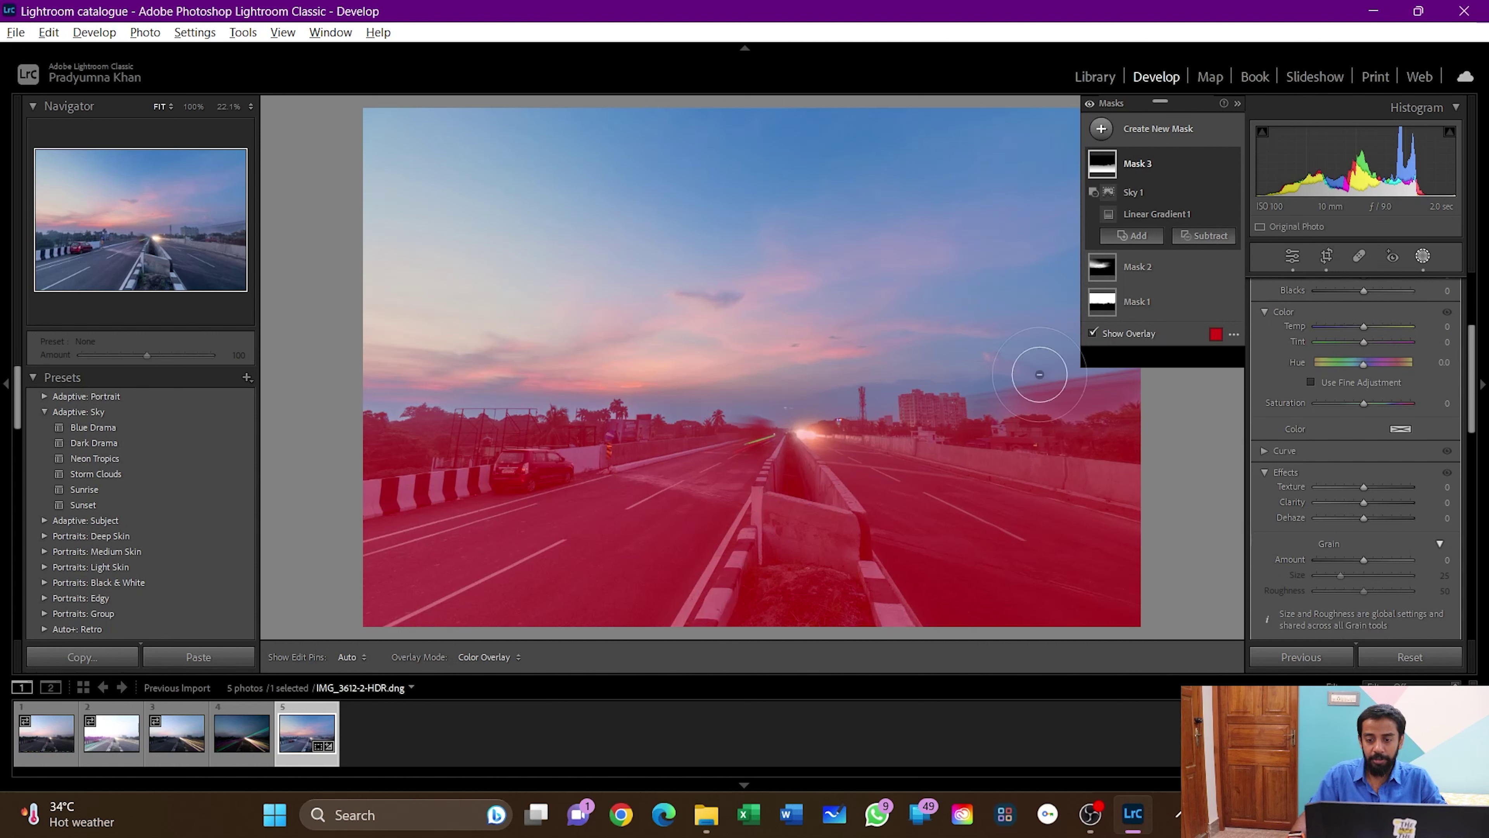
mouse_move(1138, 368)
mouse_down()
mouse_move(993, 378)
mouse_move(1129, 381)
mouse_up()
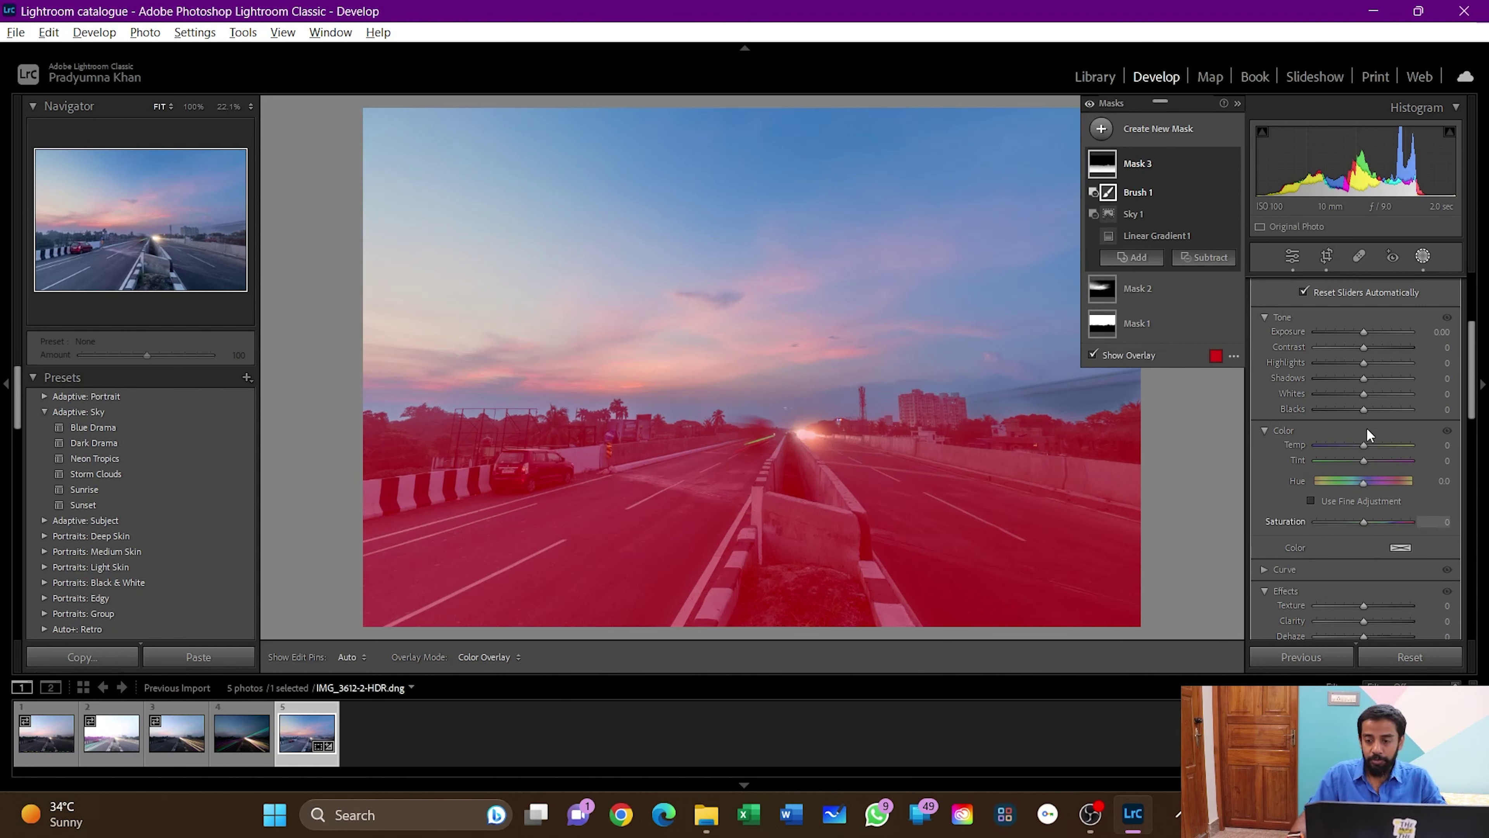
- Set the foreground mask's Exposure to -0.72, Highlights to -38, Whites to 44, Blacks to -25, Texture to 28 and Clarity to 21
mouse_move(1363, 329)
mouse_down()
mouse_move(1348, 332)
mouse_move(1346, 361)
mouse_move(1359, 329)
mouse_up()
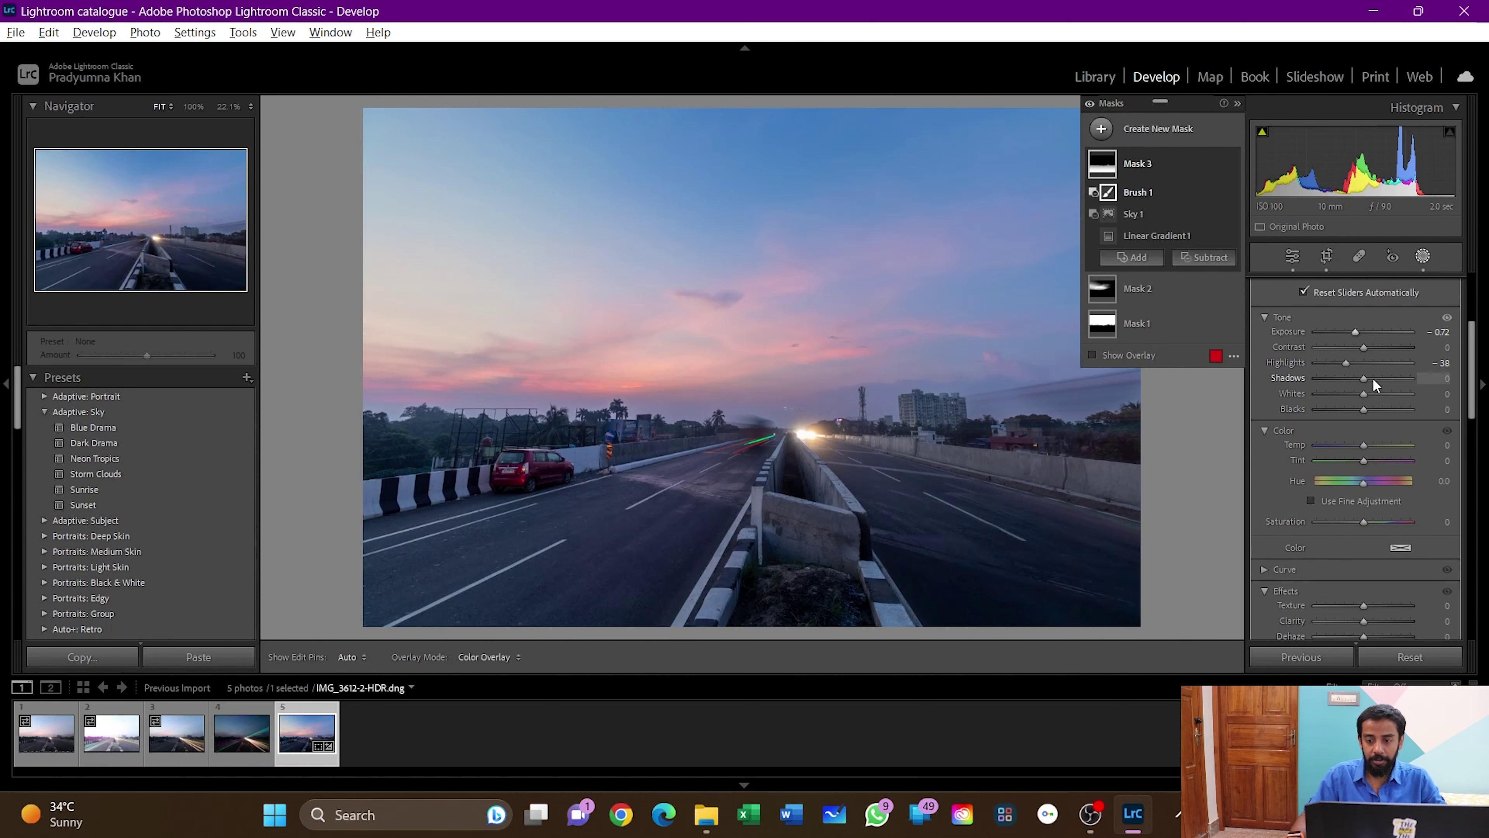
drag(1364, 407, 1382, 398)
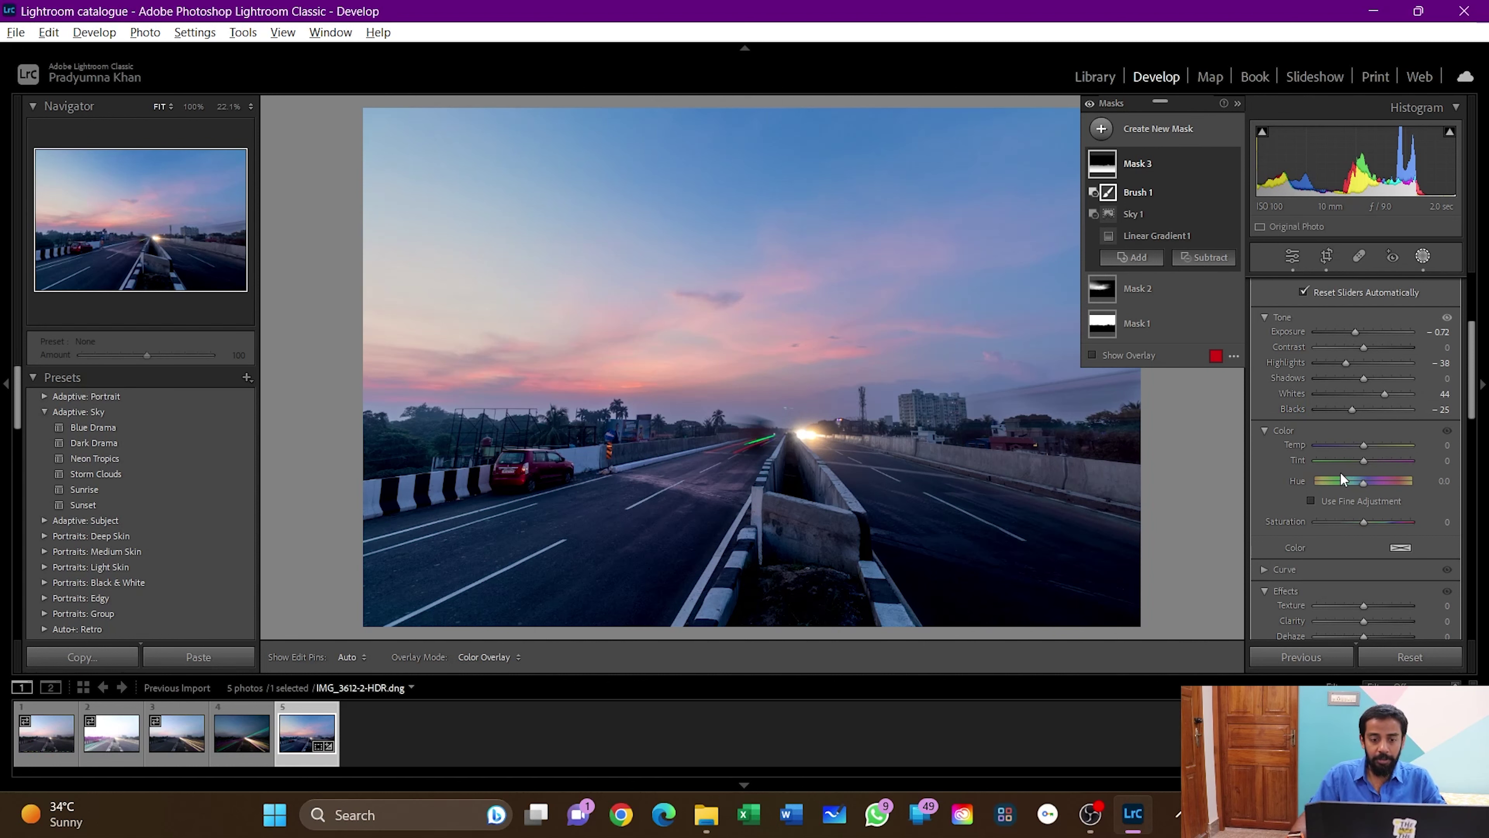
scroll(1354, 569, down, 2)
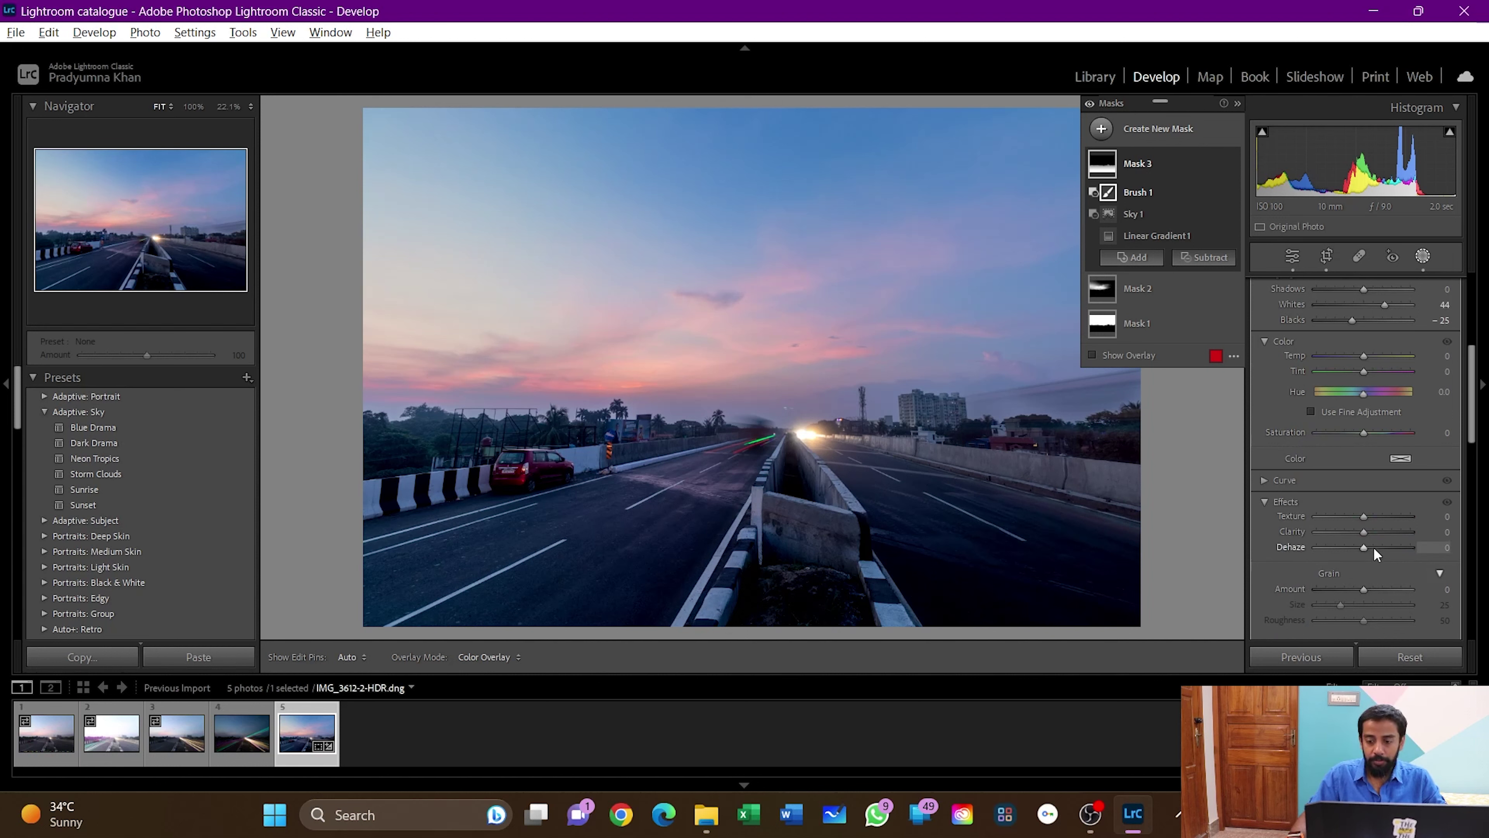
drag(1362, 529, 1375, 516)
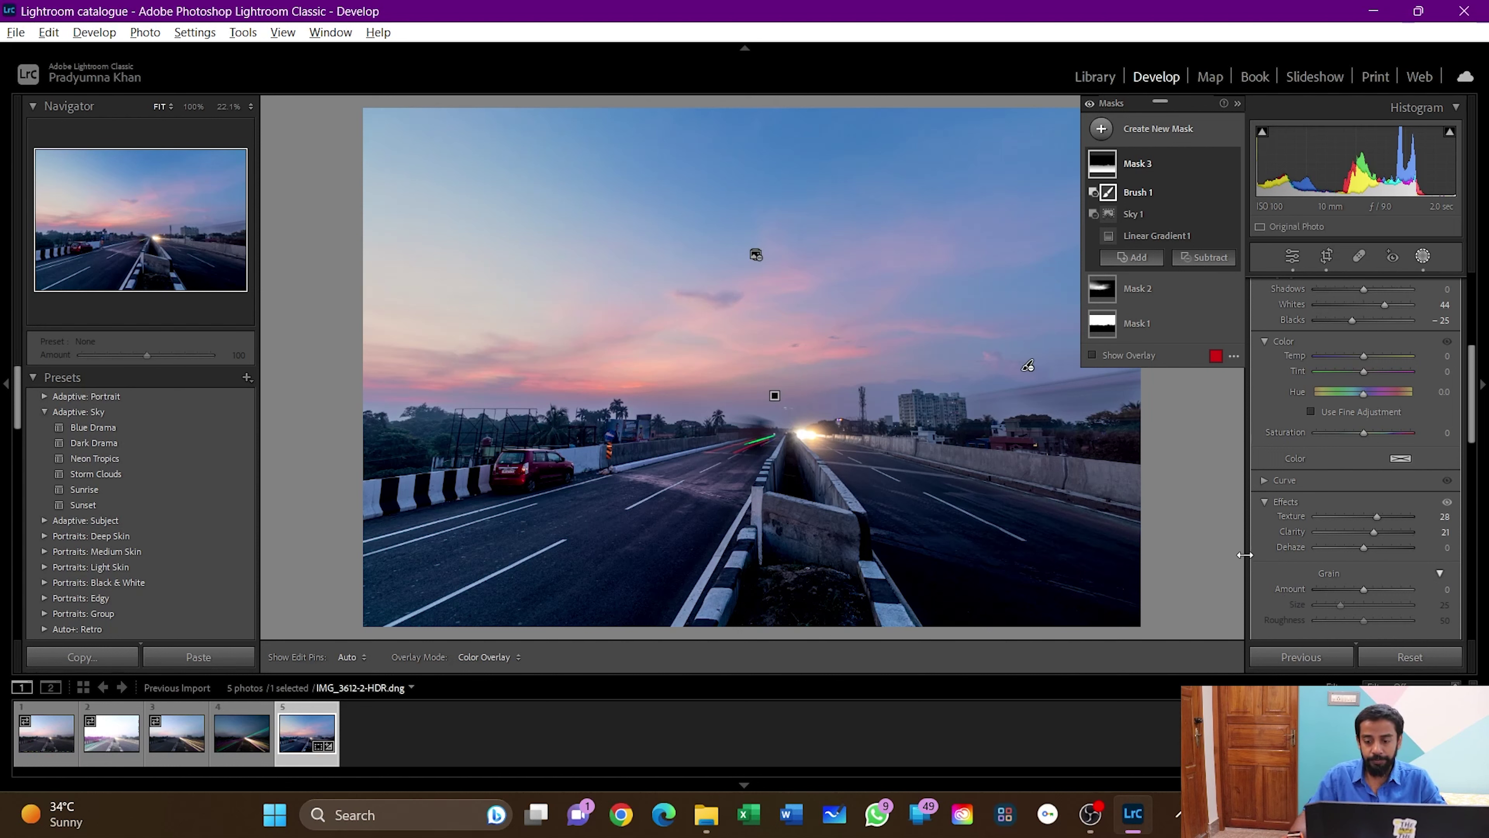
- Leave masking and compare the edited HDR photo with its unedited version
click(1288, 255)
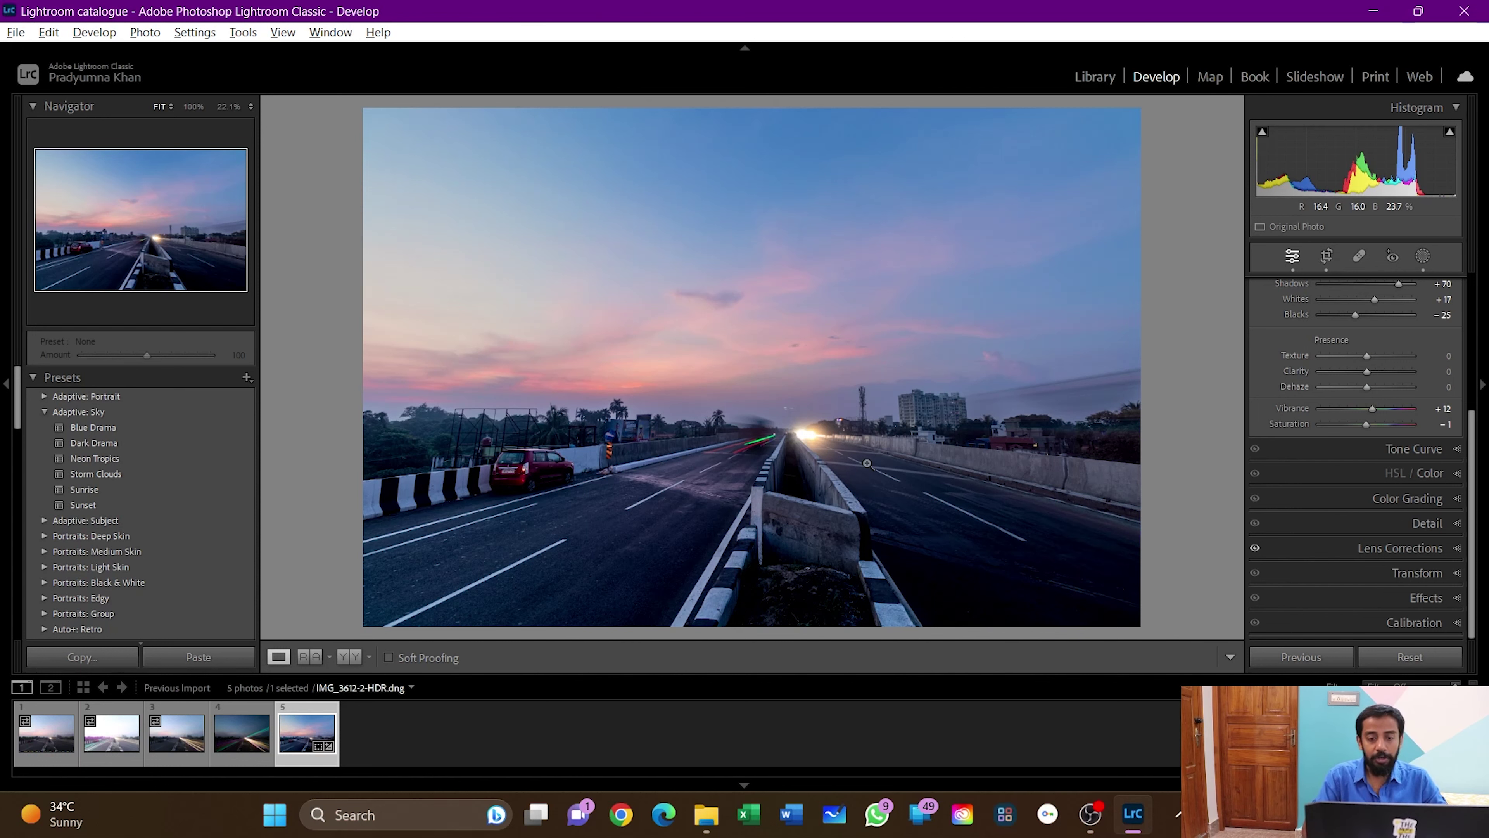
key(backslash)
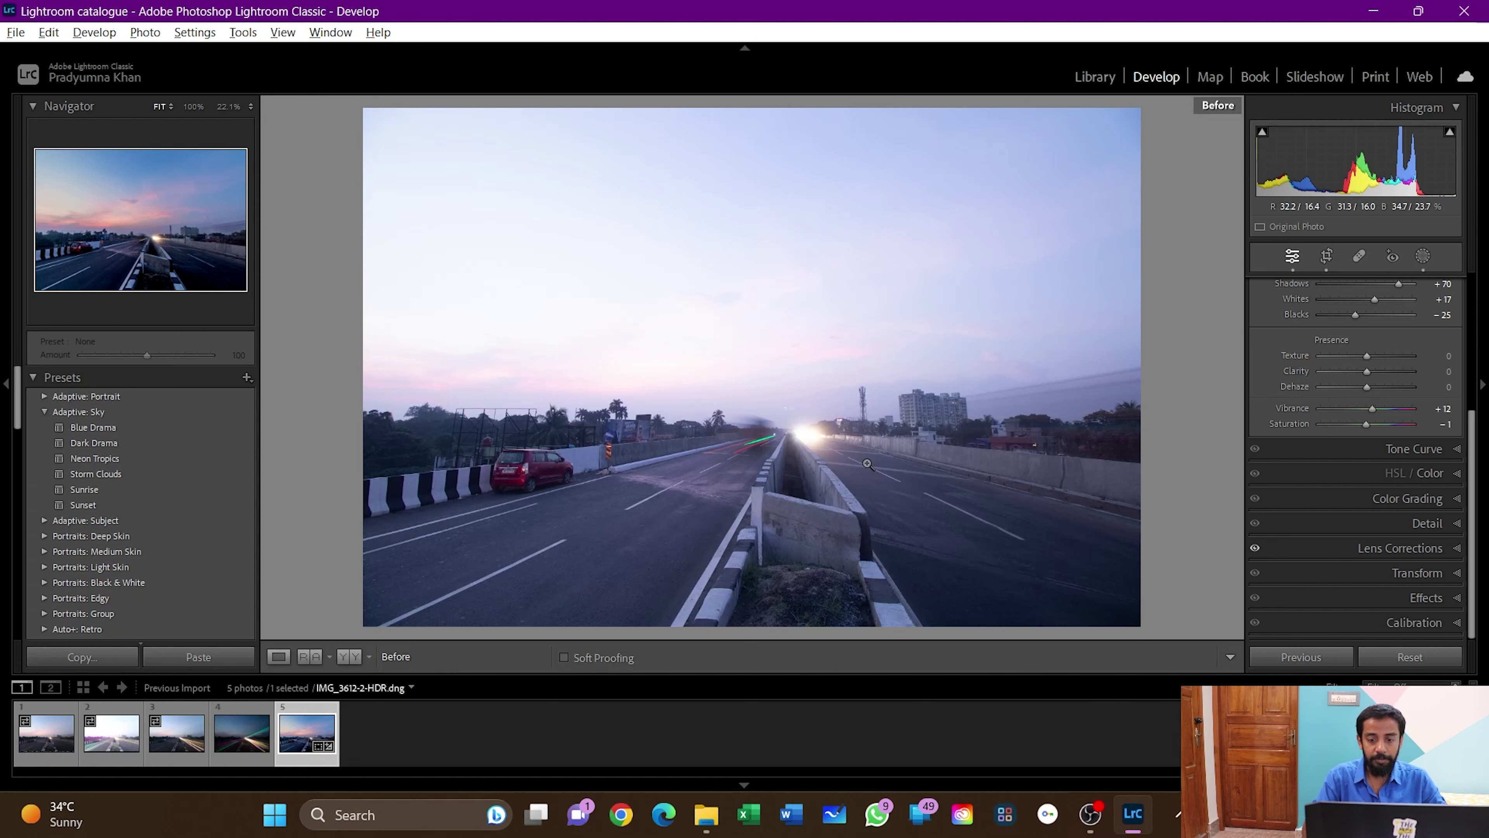
key(backslash)
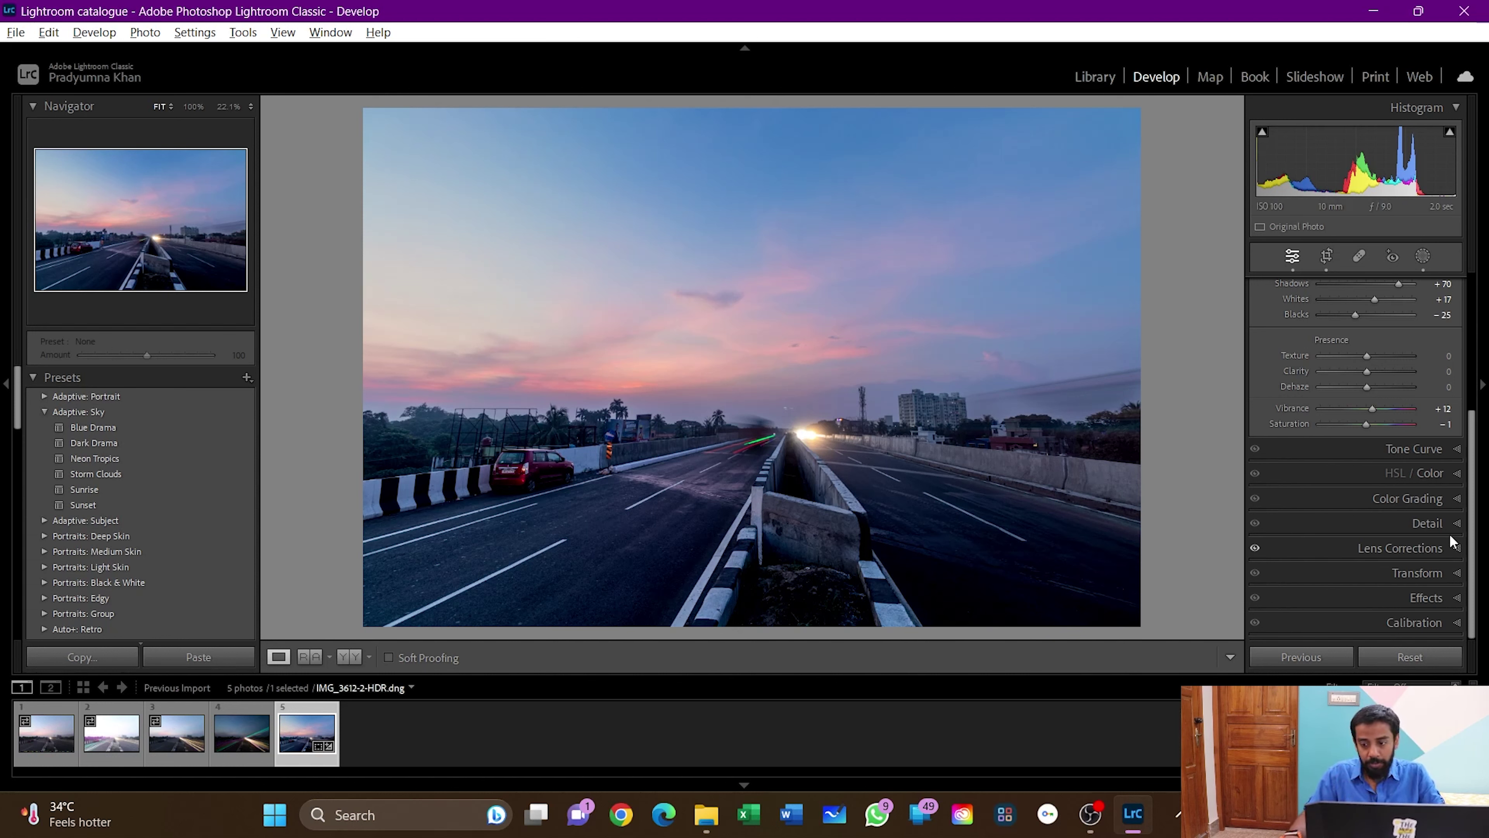
- Raise the photo's orange saturation to +41 and yellow saturation to +12 in the color mixer
click(1459, 473)
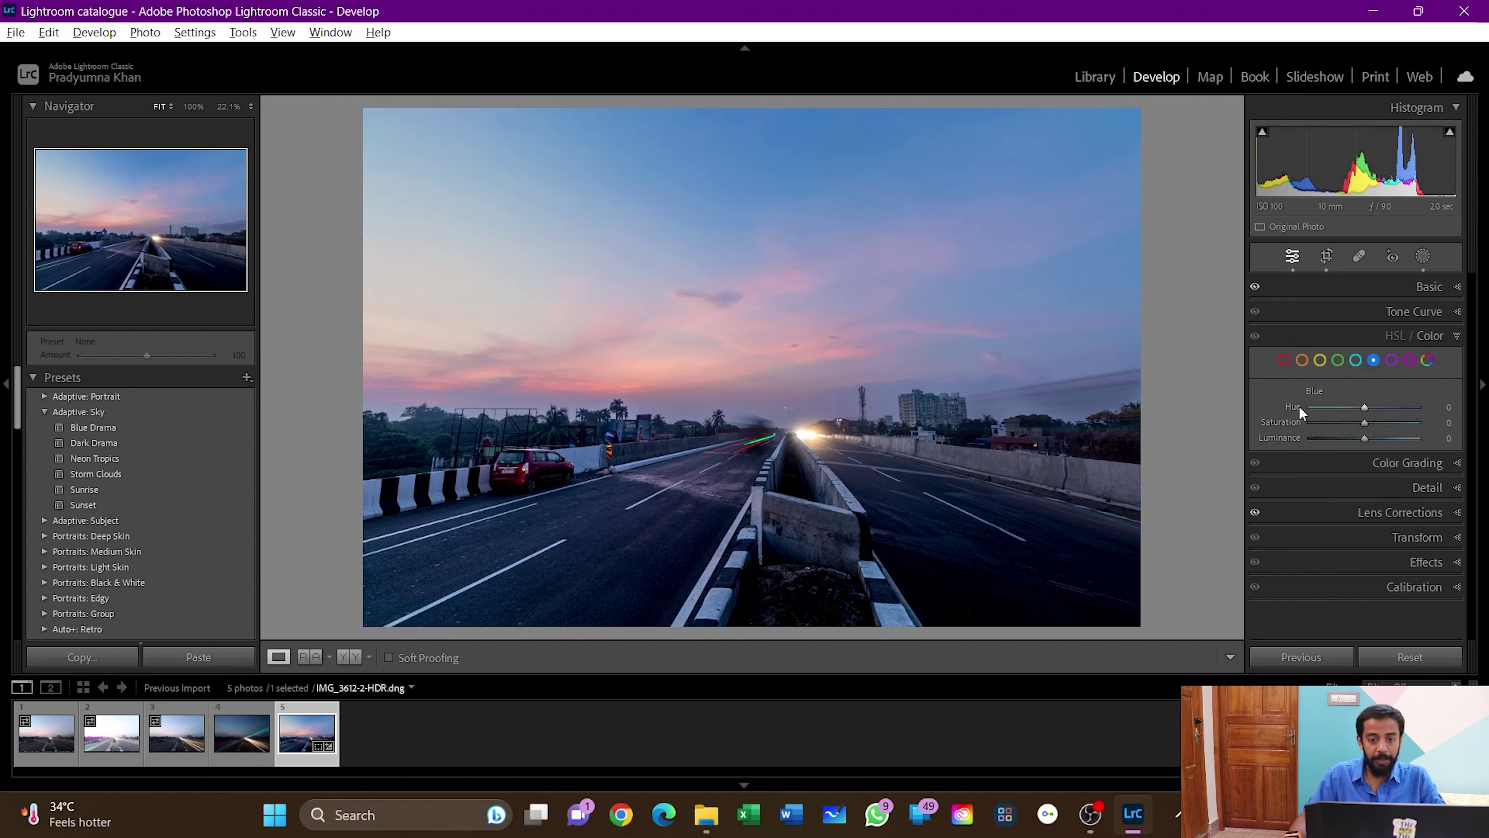
click(1302, 358)
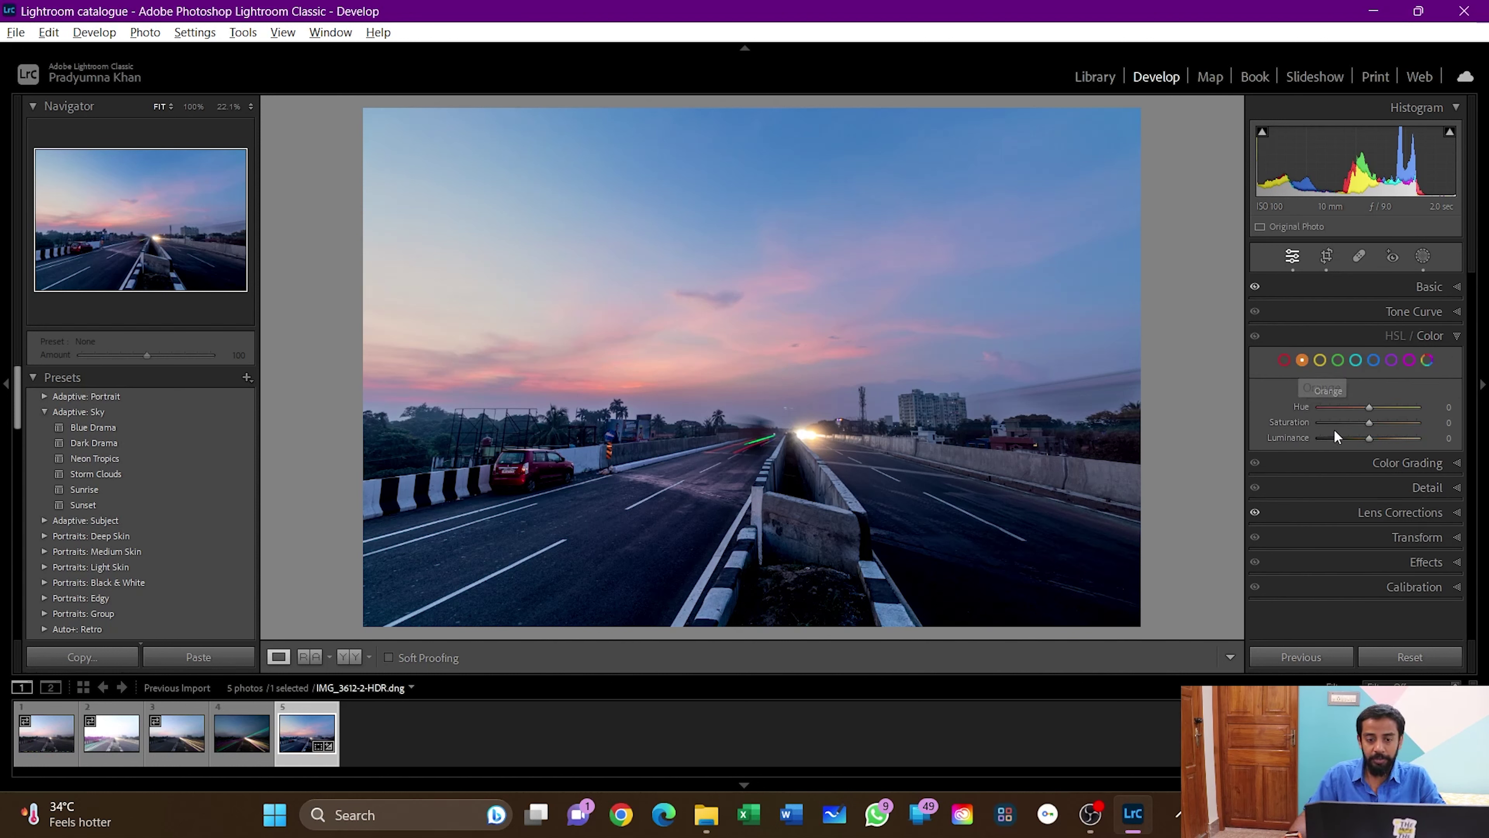
drag(1373, 421, 1393, 420)
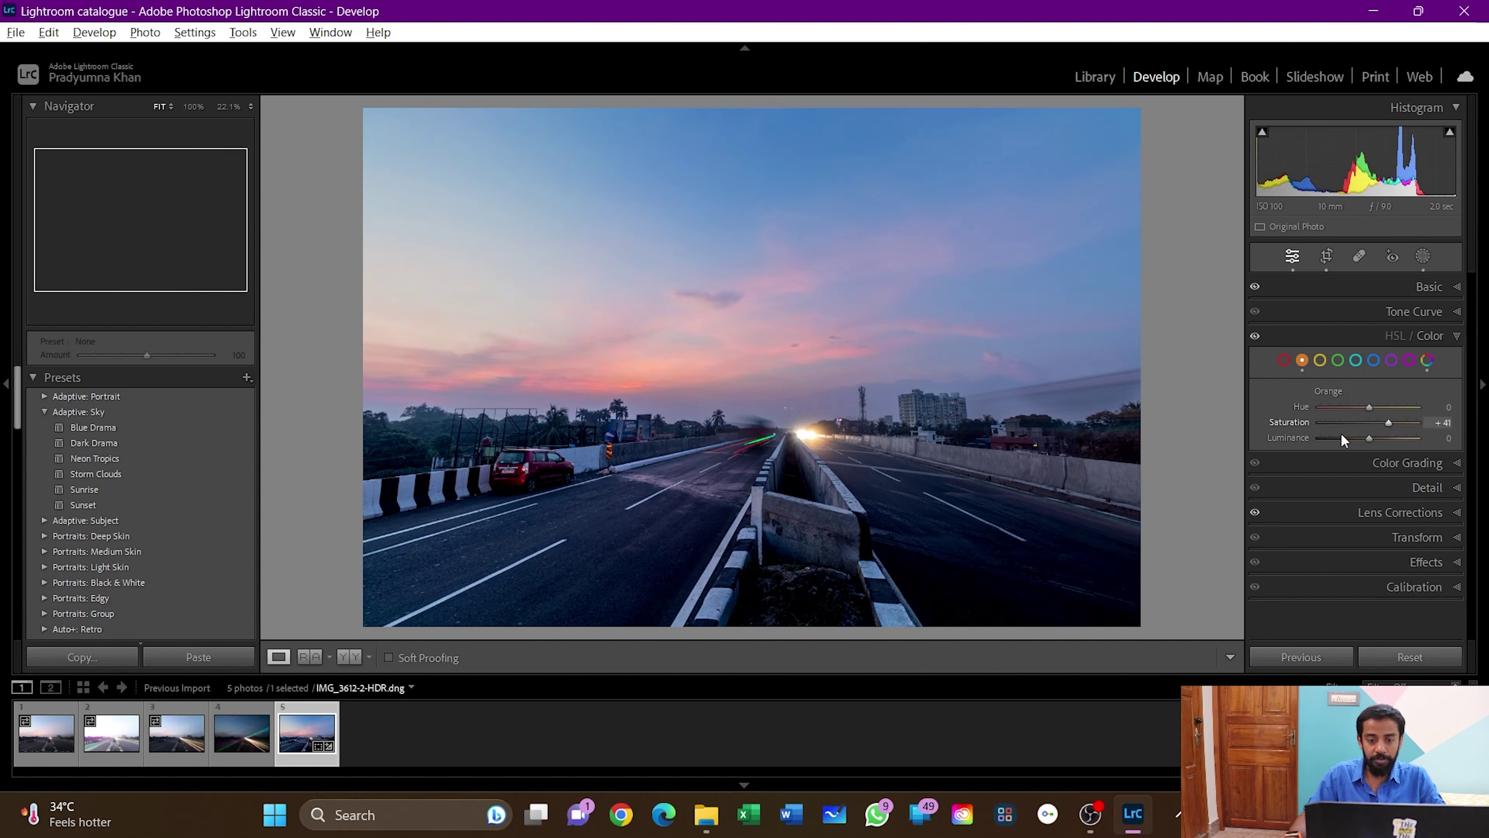
click(1319, 360)
drag(1375, 420, 1379, 421)
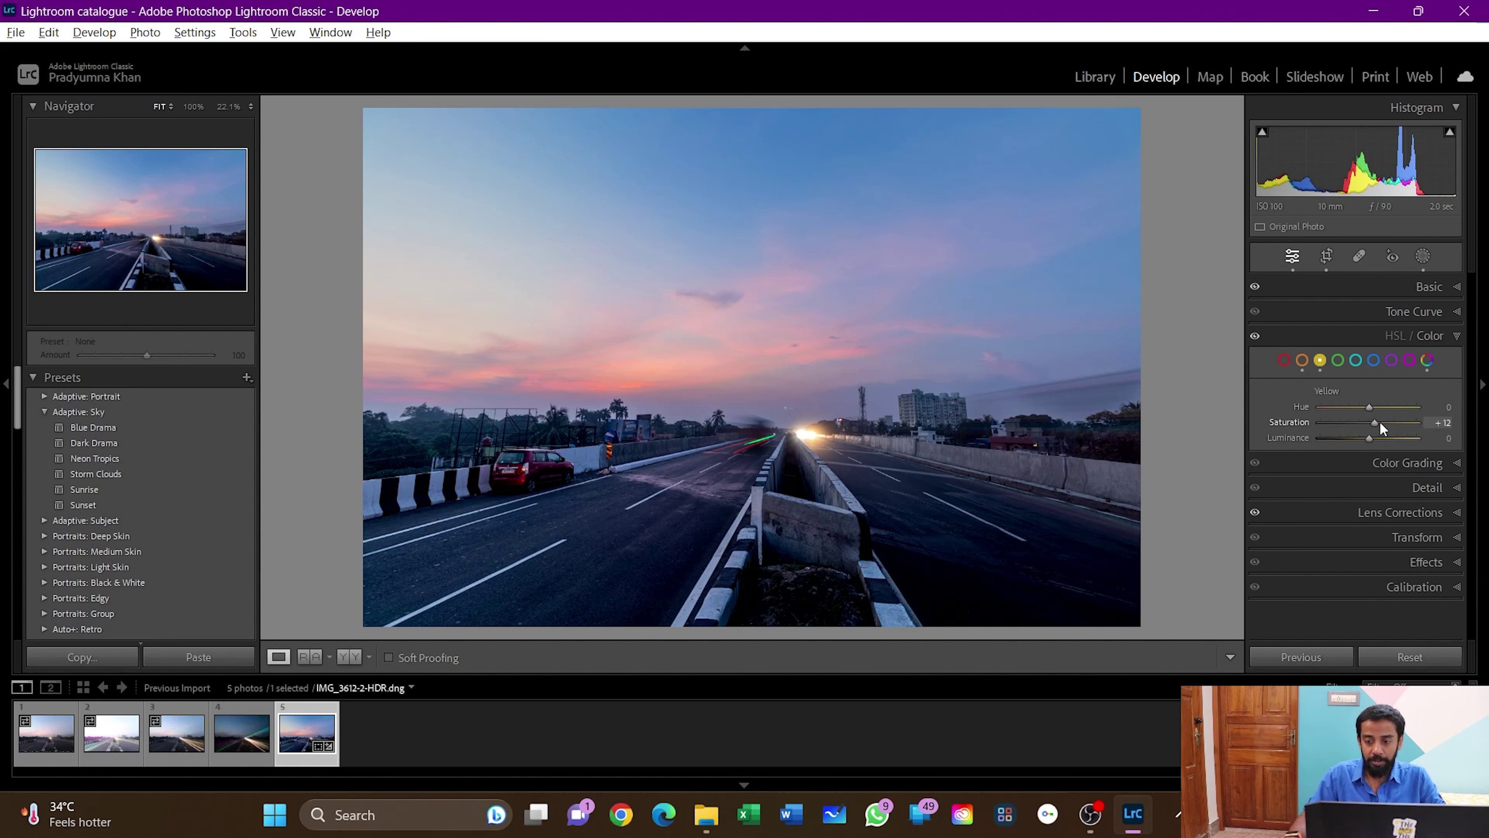
- Raise the photo's magenta saturation to +39 in the color mixer
click(1409, 360)
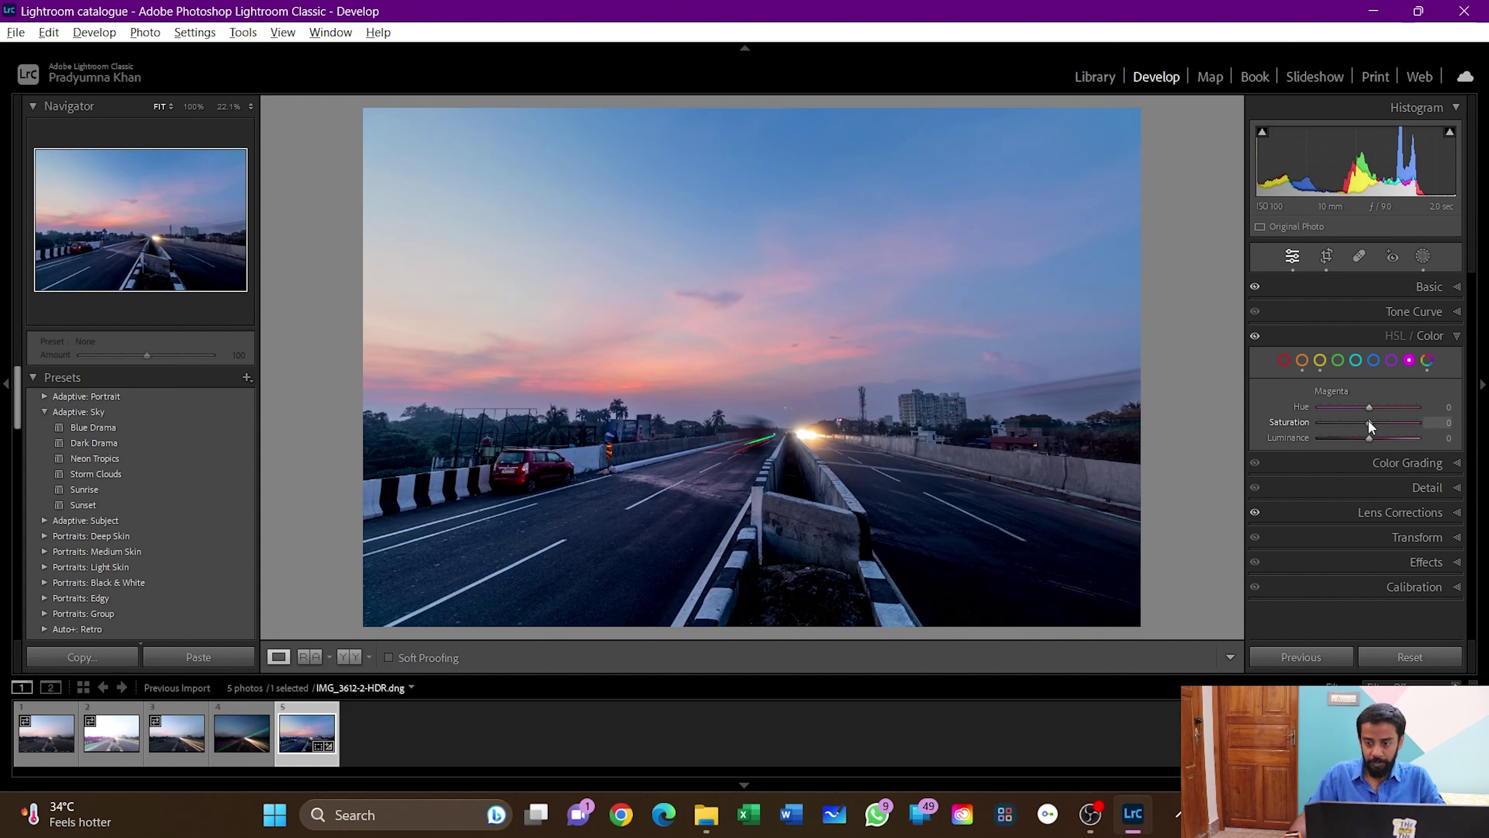
drag(1369, 422, 1381, 423)
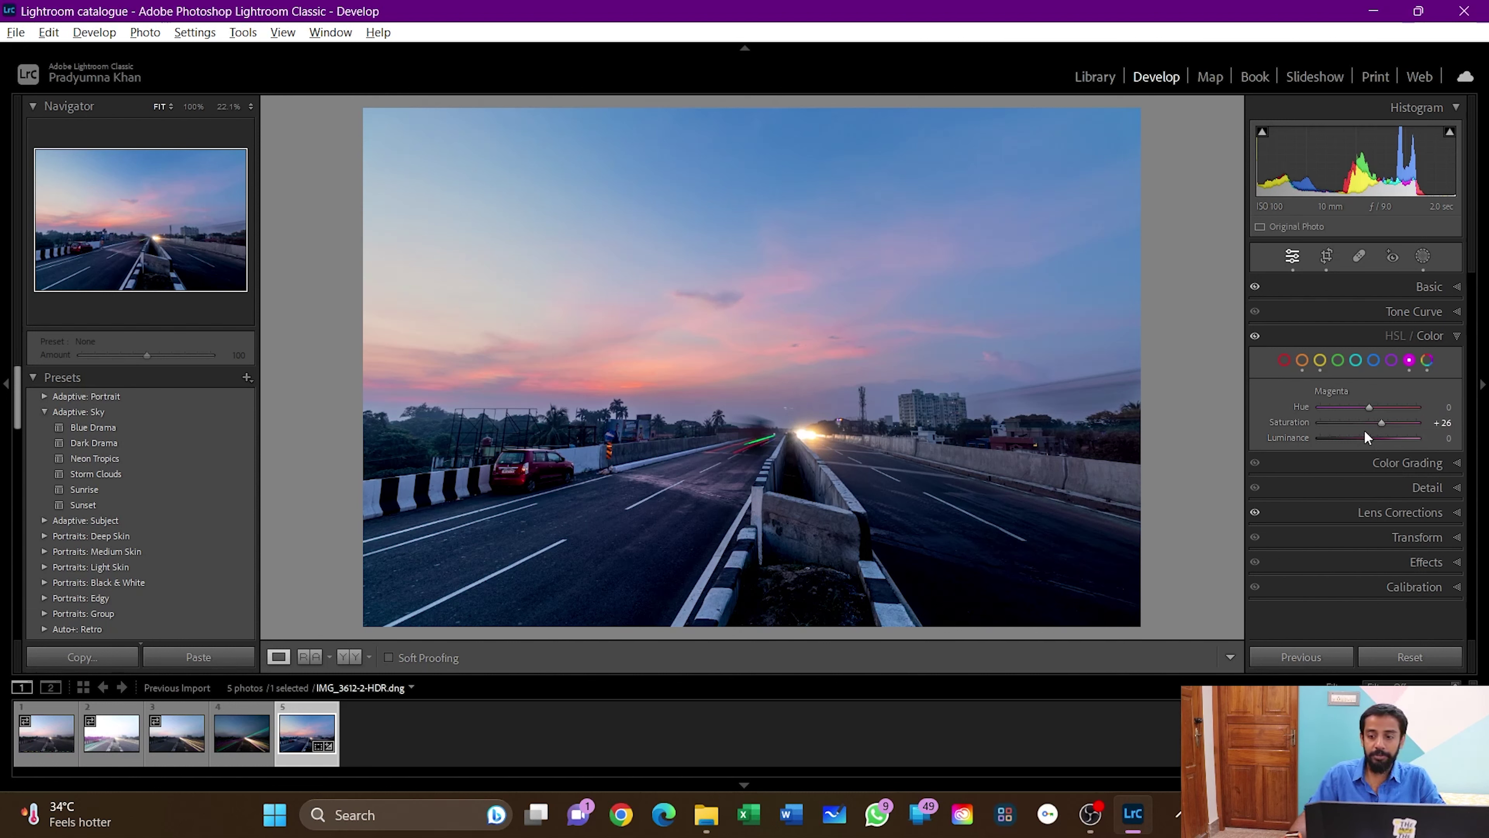
drag(1379, 421, 1386, 420)
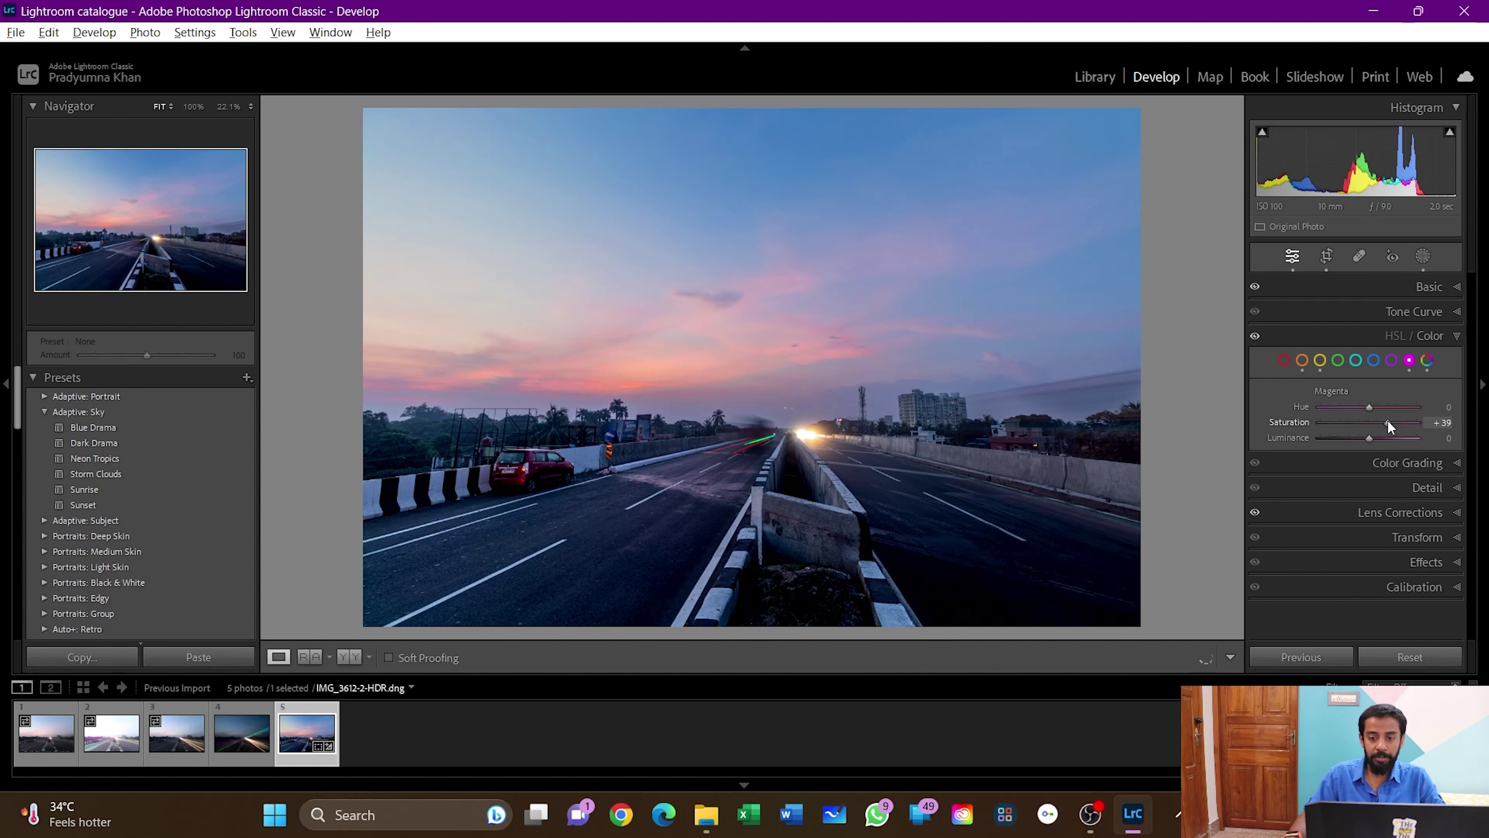
- Set the Blue Primary saturation to +53 in the photo's calibration settings
click(1454, 587)
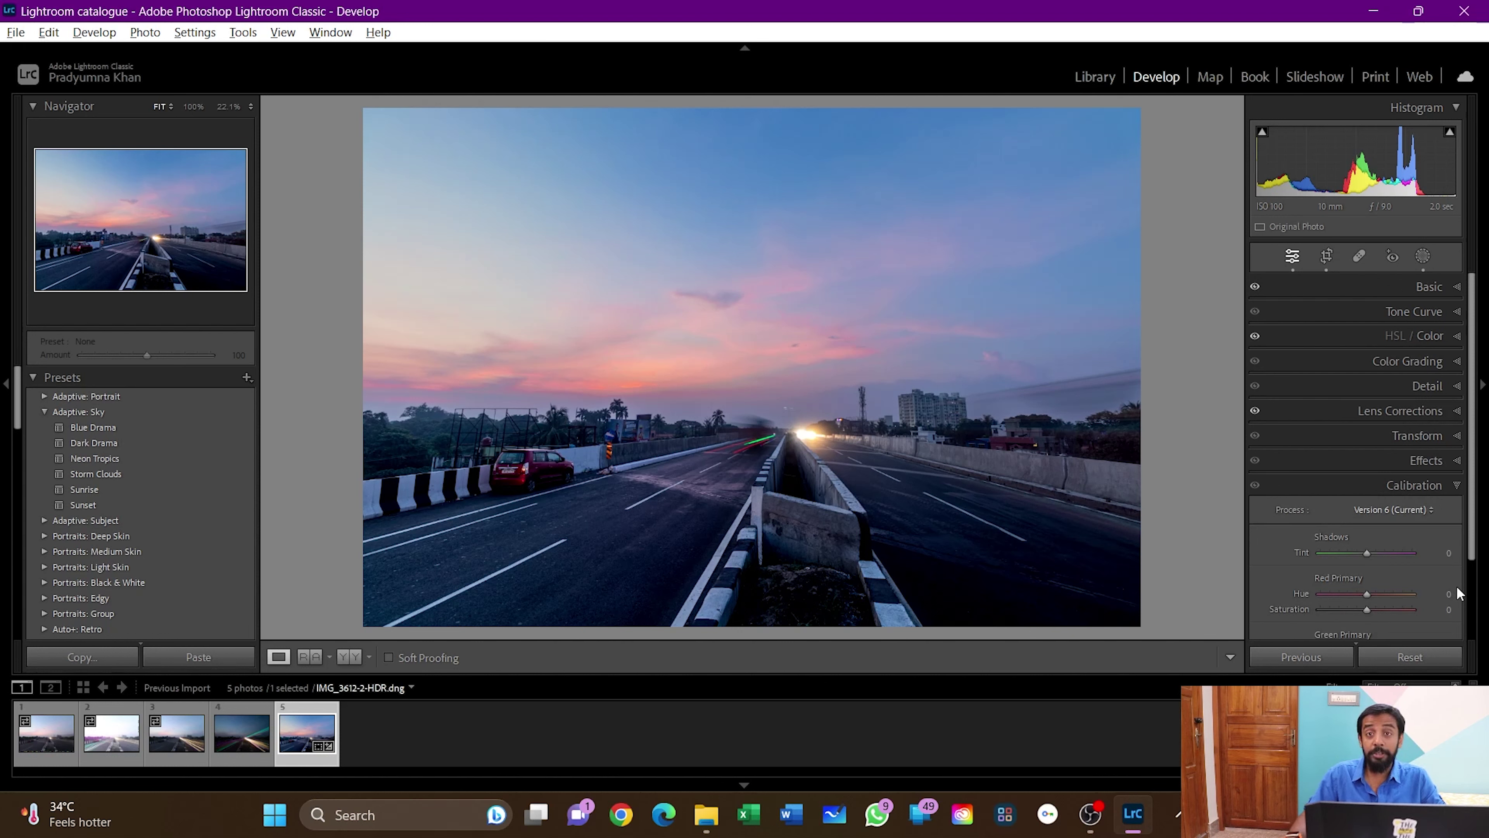
scroll(1425, 558, down, 3)
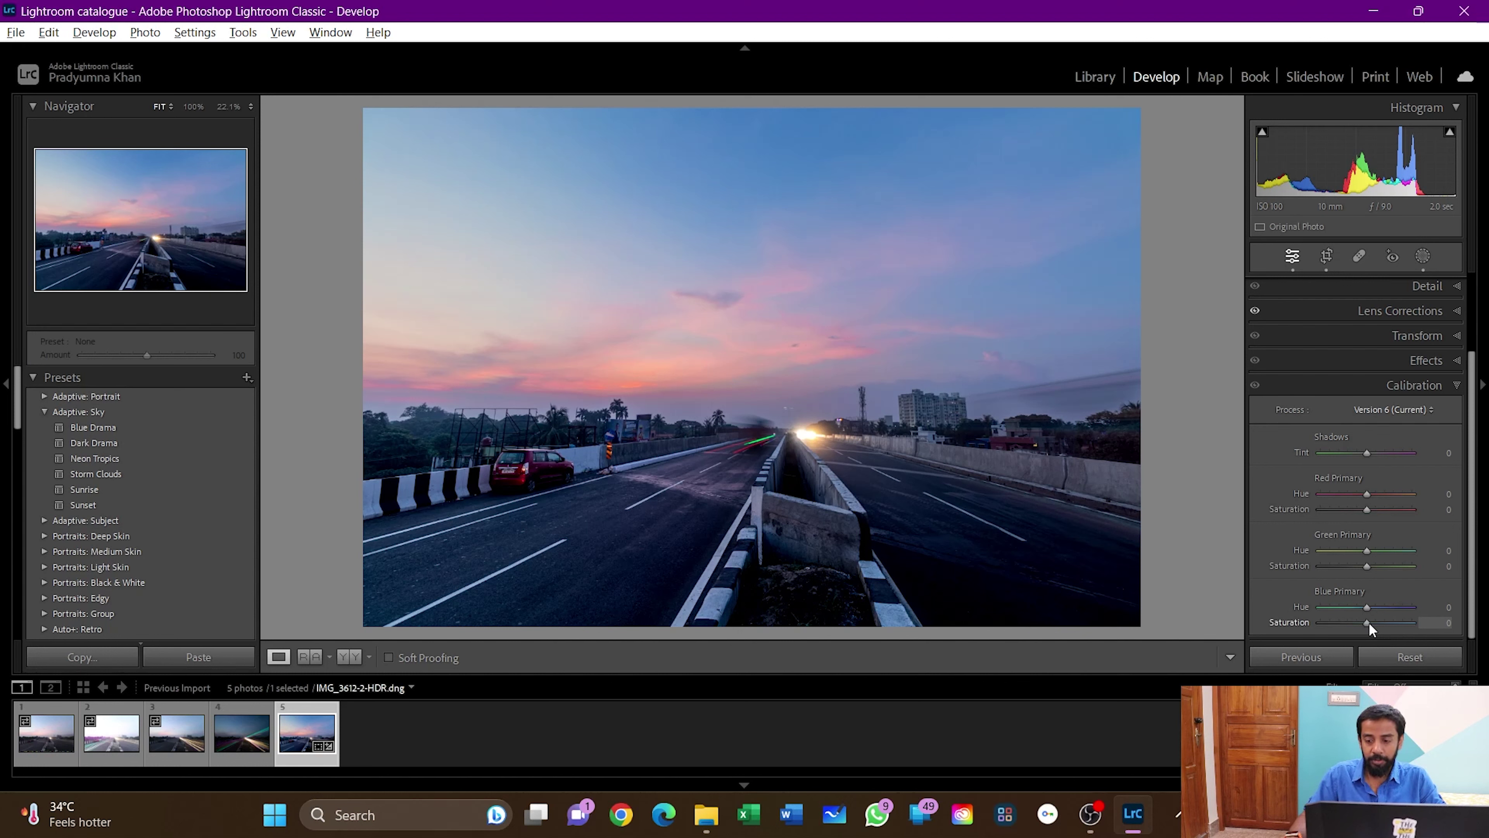
drag(1368, 622, 1416, 631)
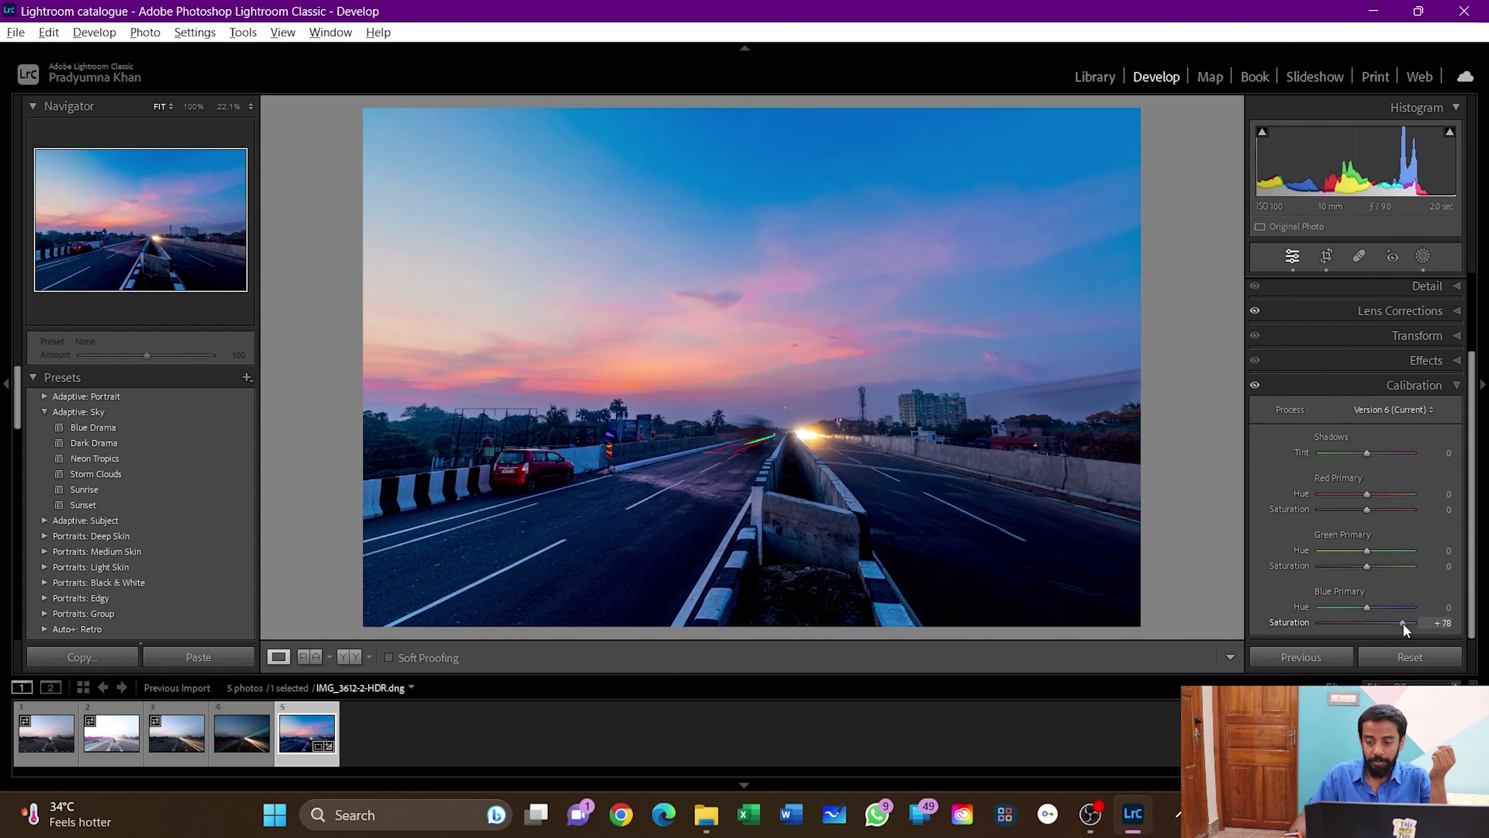
drag(1396, 624, 1391, 622)
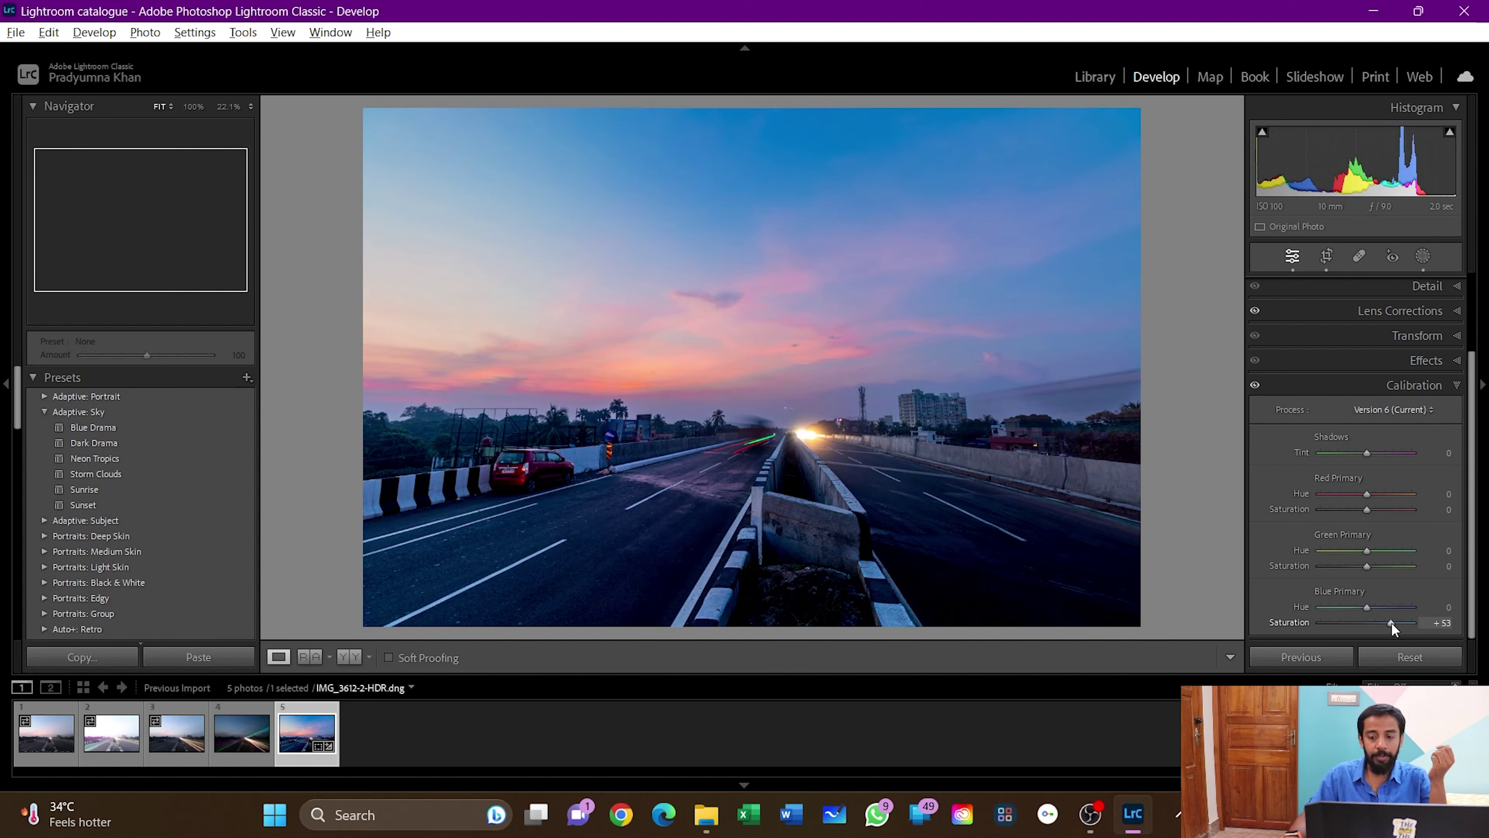
- Compare the photo with and without its calibration adjustment, and view it side by side with its unedited version
click(1255, 385)
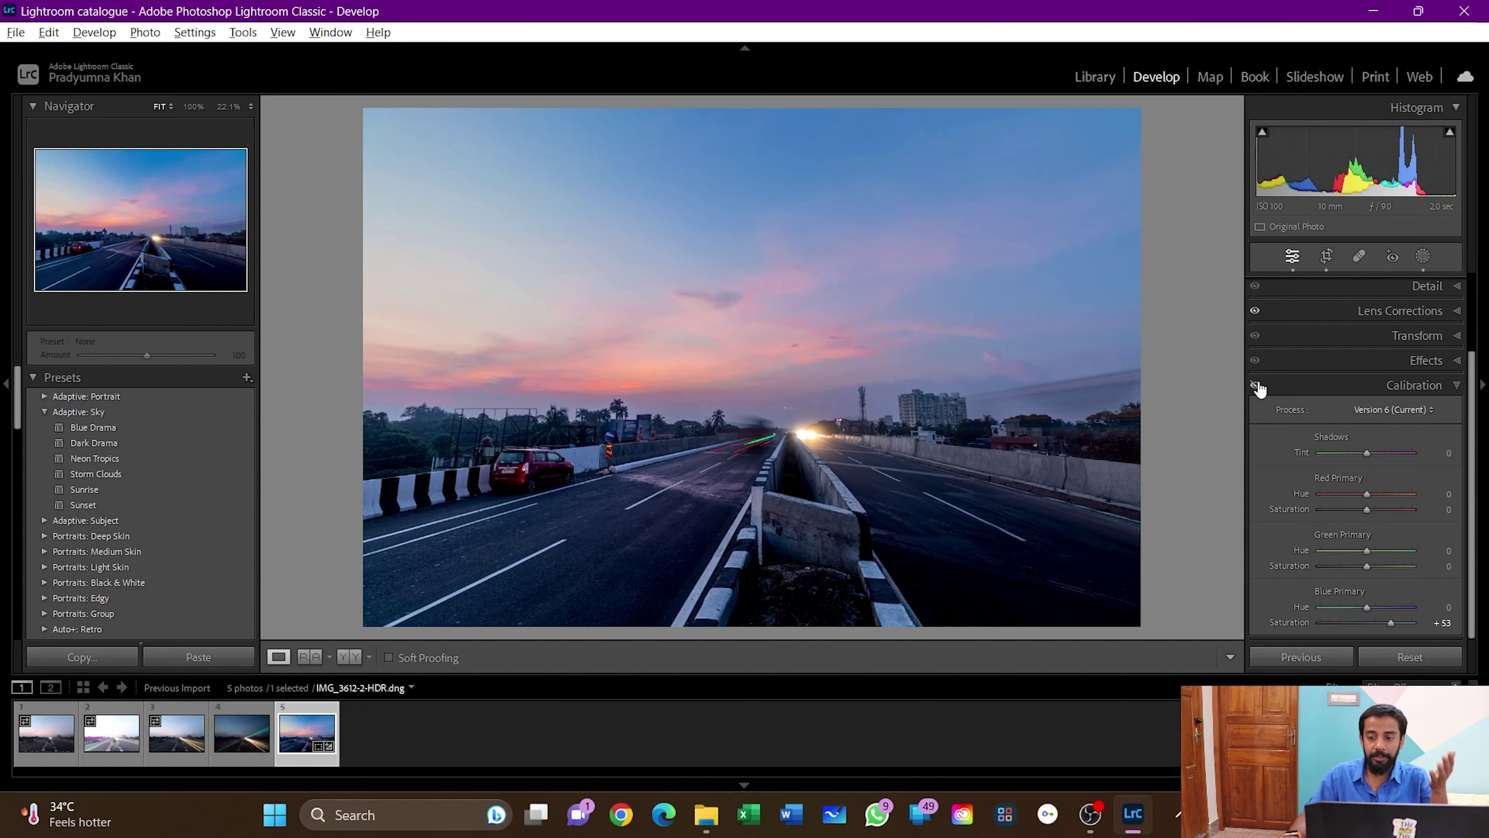
click(1255, 386)
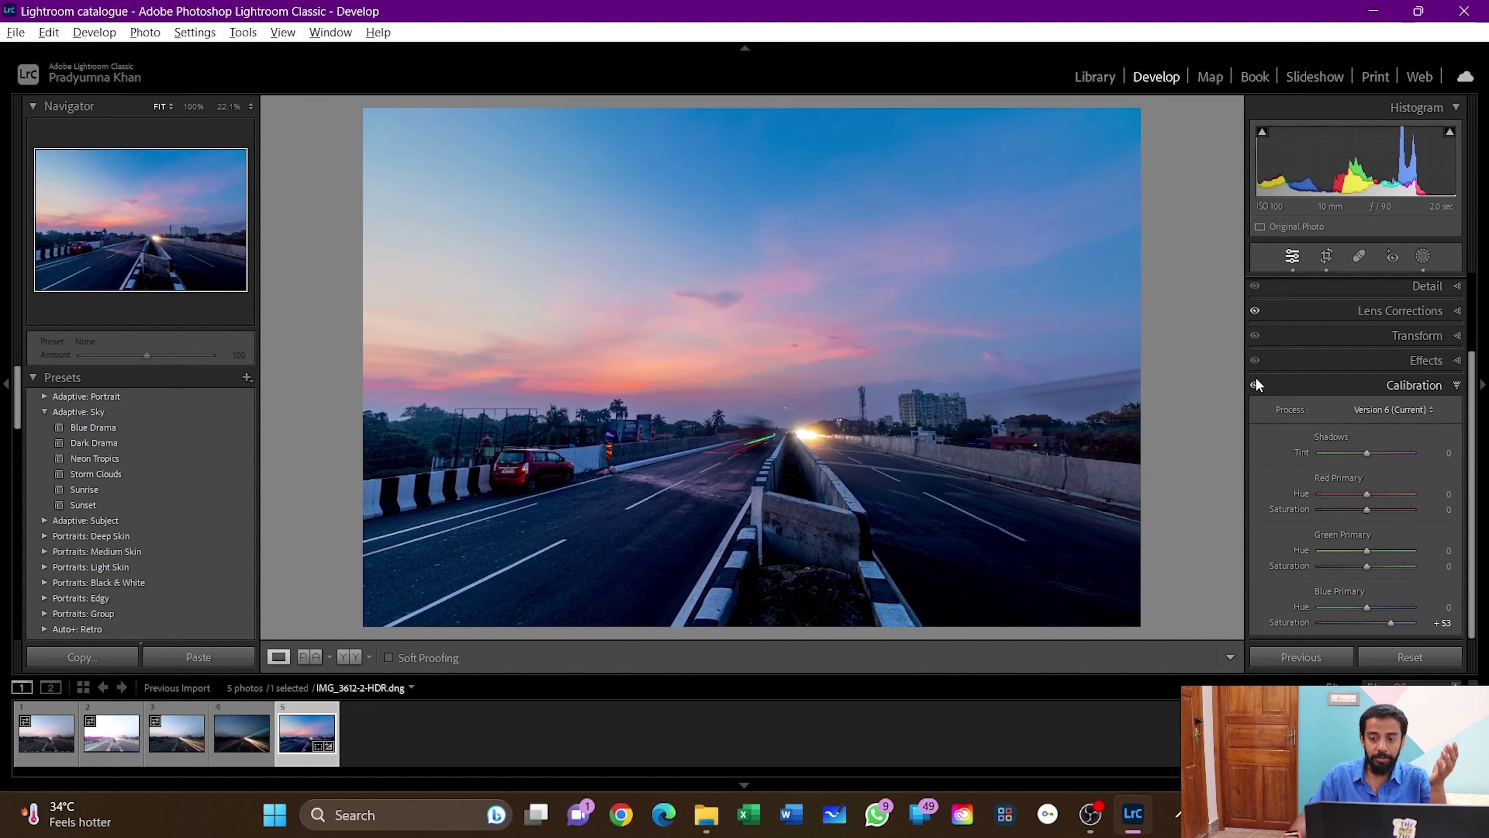
click(1255, 386)
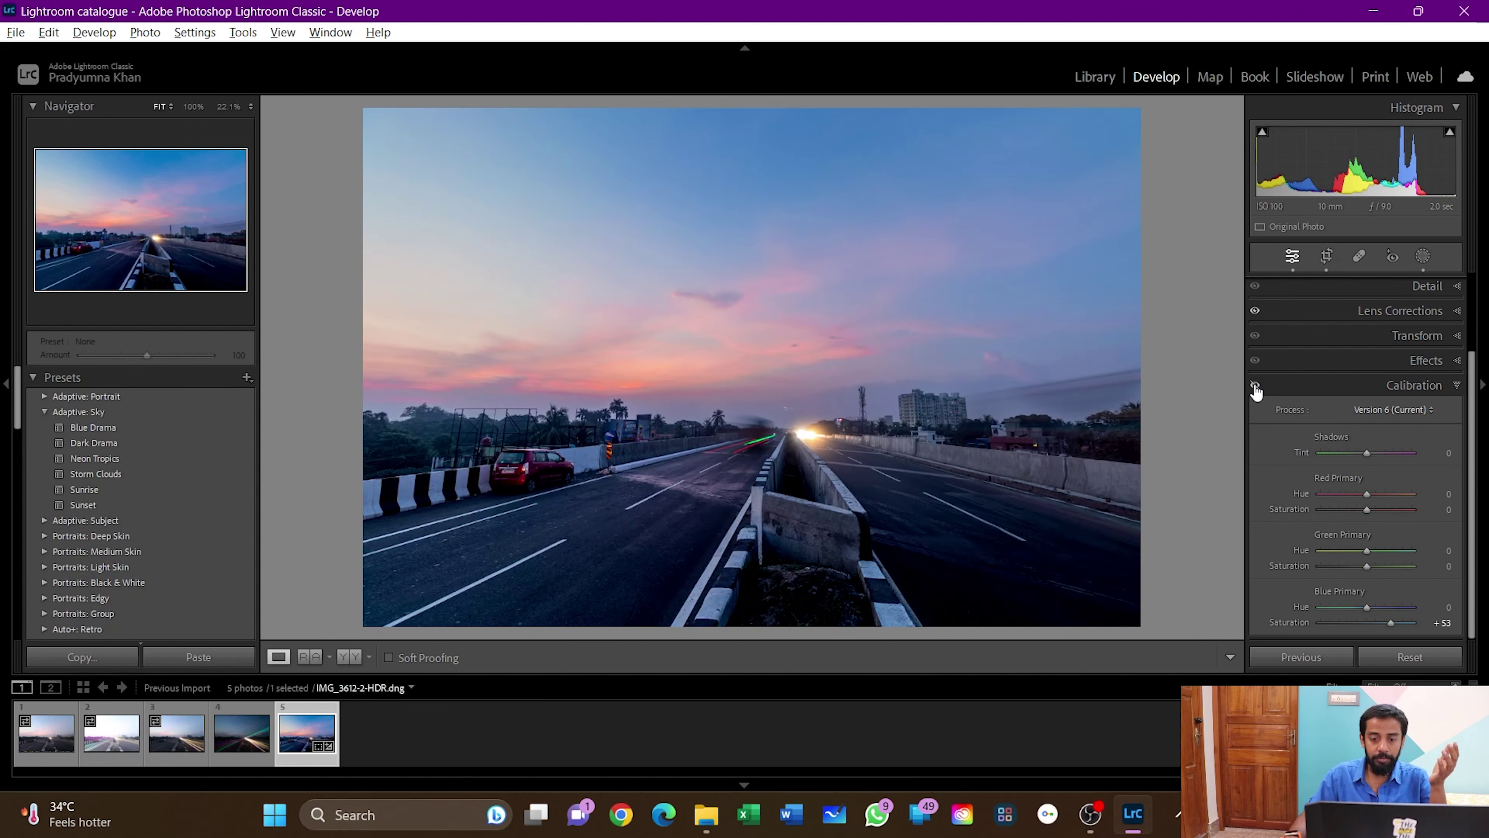
click(1255, 386)
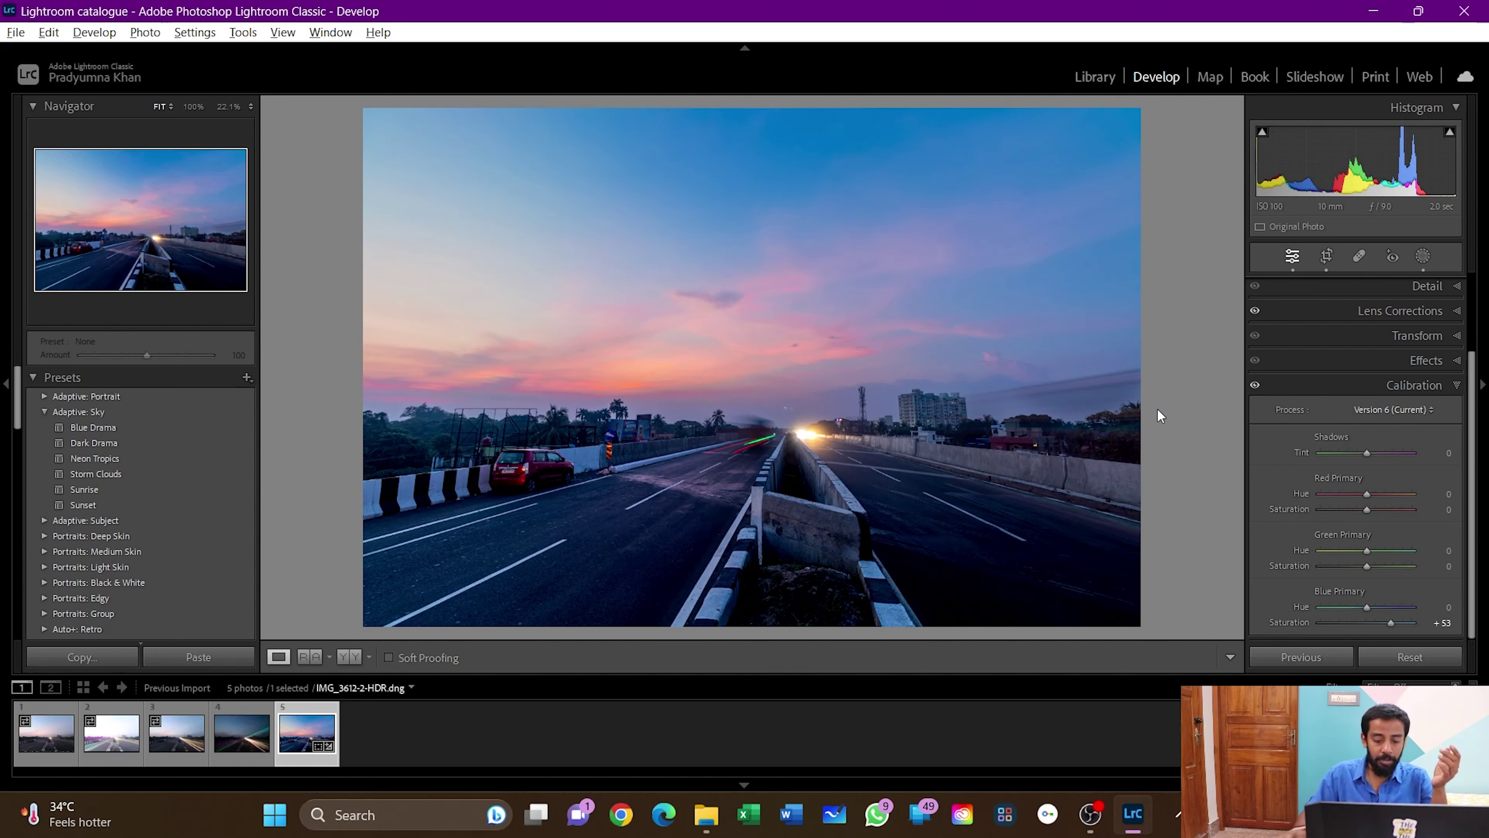
key(y)
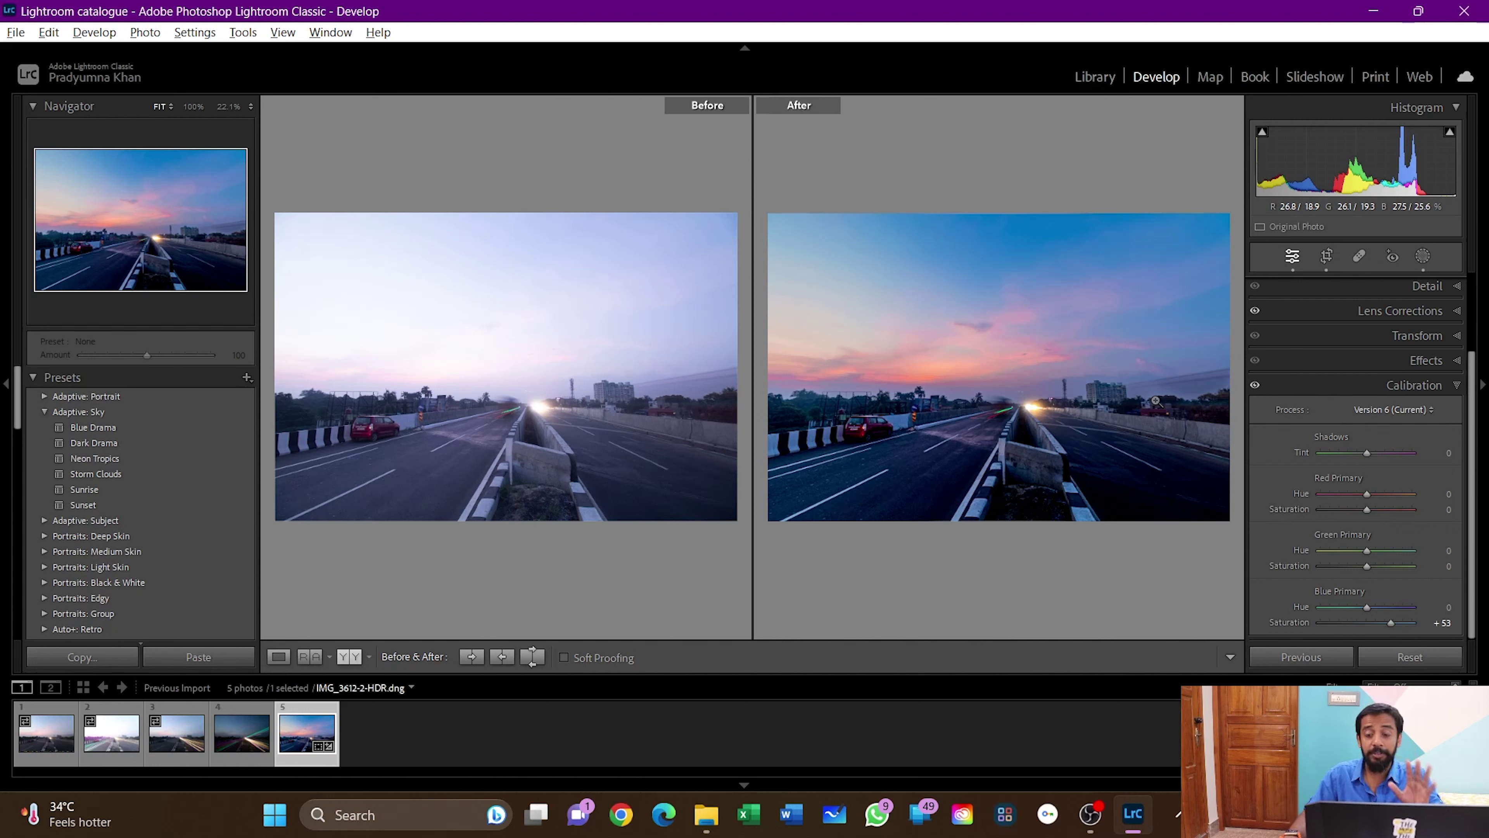
click(1455, 387)
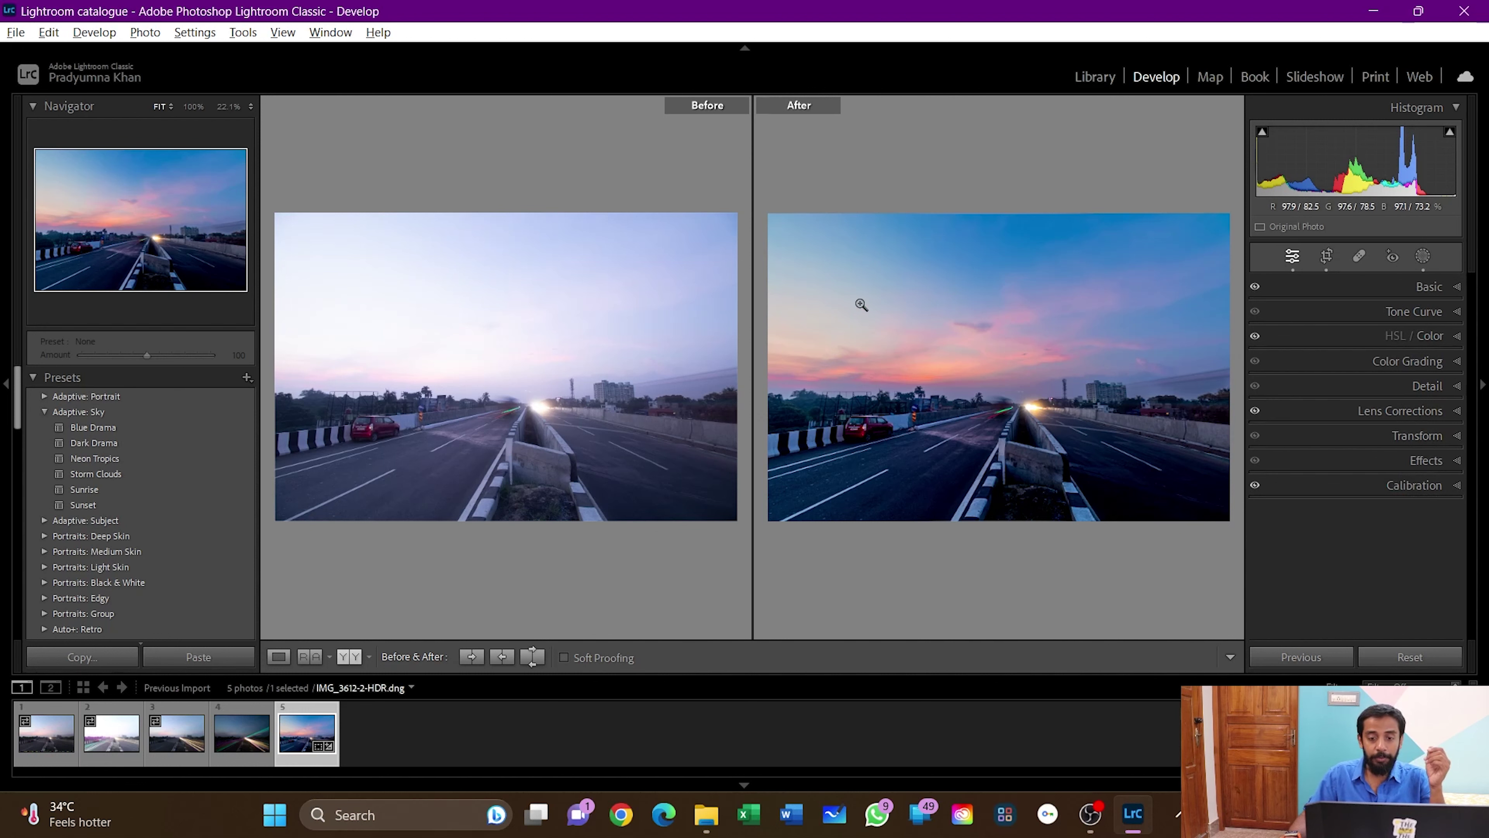
key(y)
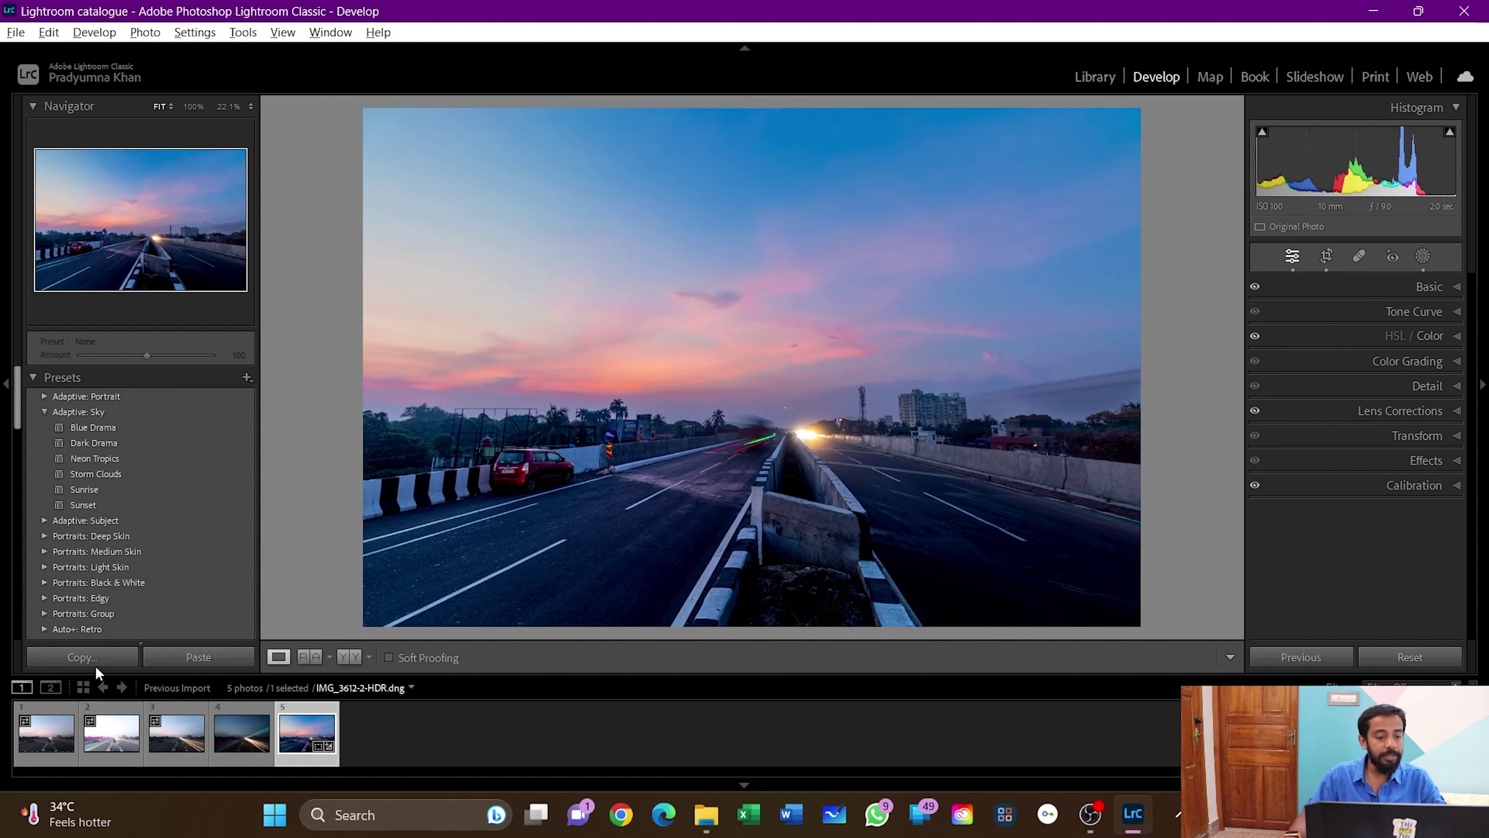
- Copy the HDR photo's develop settings, including Masking with Mask 1, Mask 2 and Mask 3
click(85, 657)
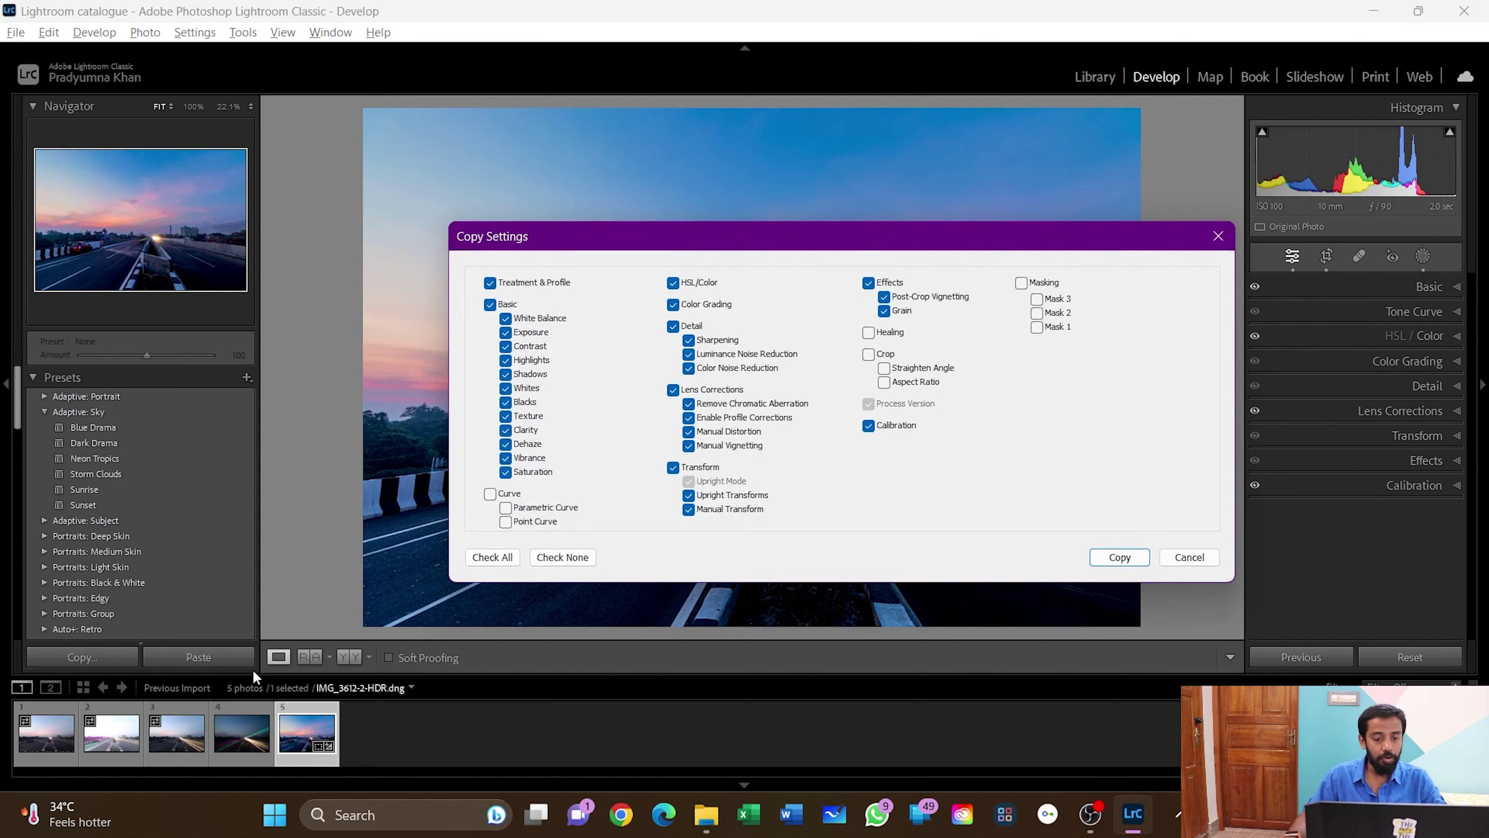
click(1022, 283)
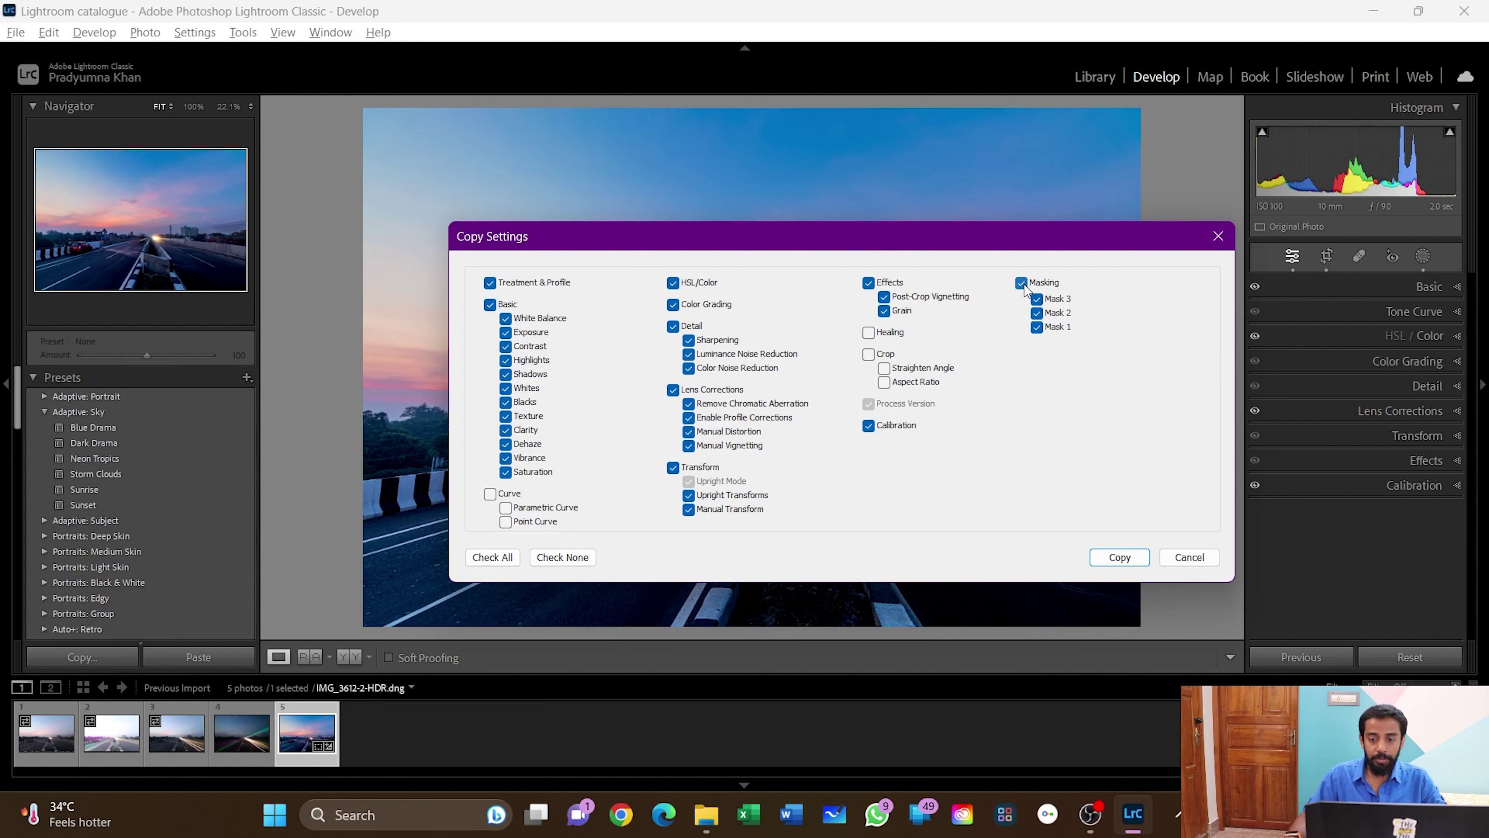
click(1119, 554)
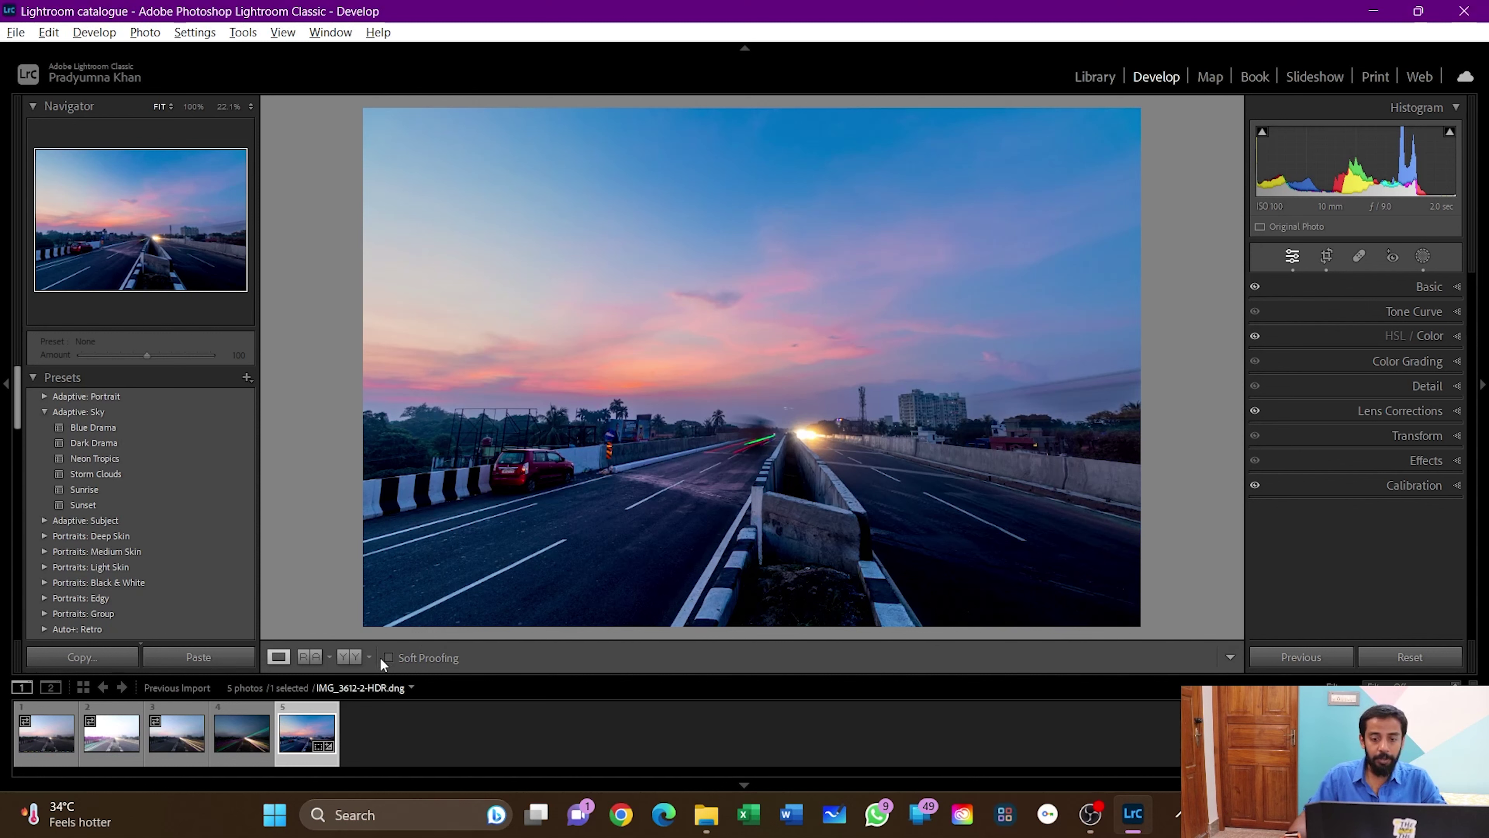
- Paste the copied settings onto the light-trail photos IMG_3608-2.CR2, IMG_3609.CR2 and IMG_3612-2.CR2
click(108, 741)
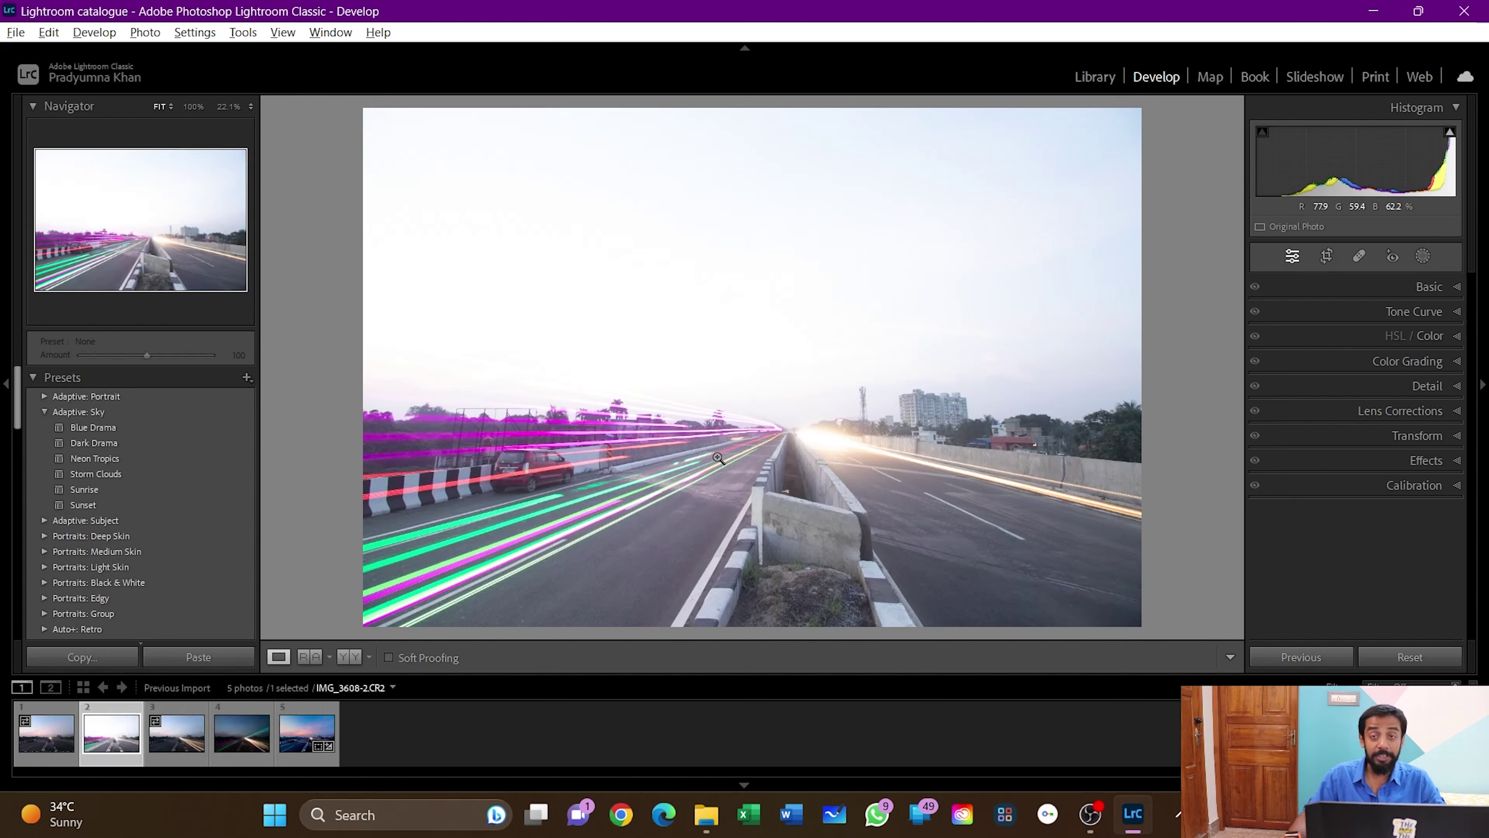
click(211, 660)
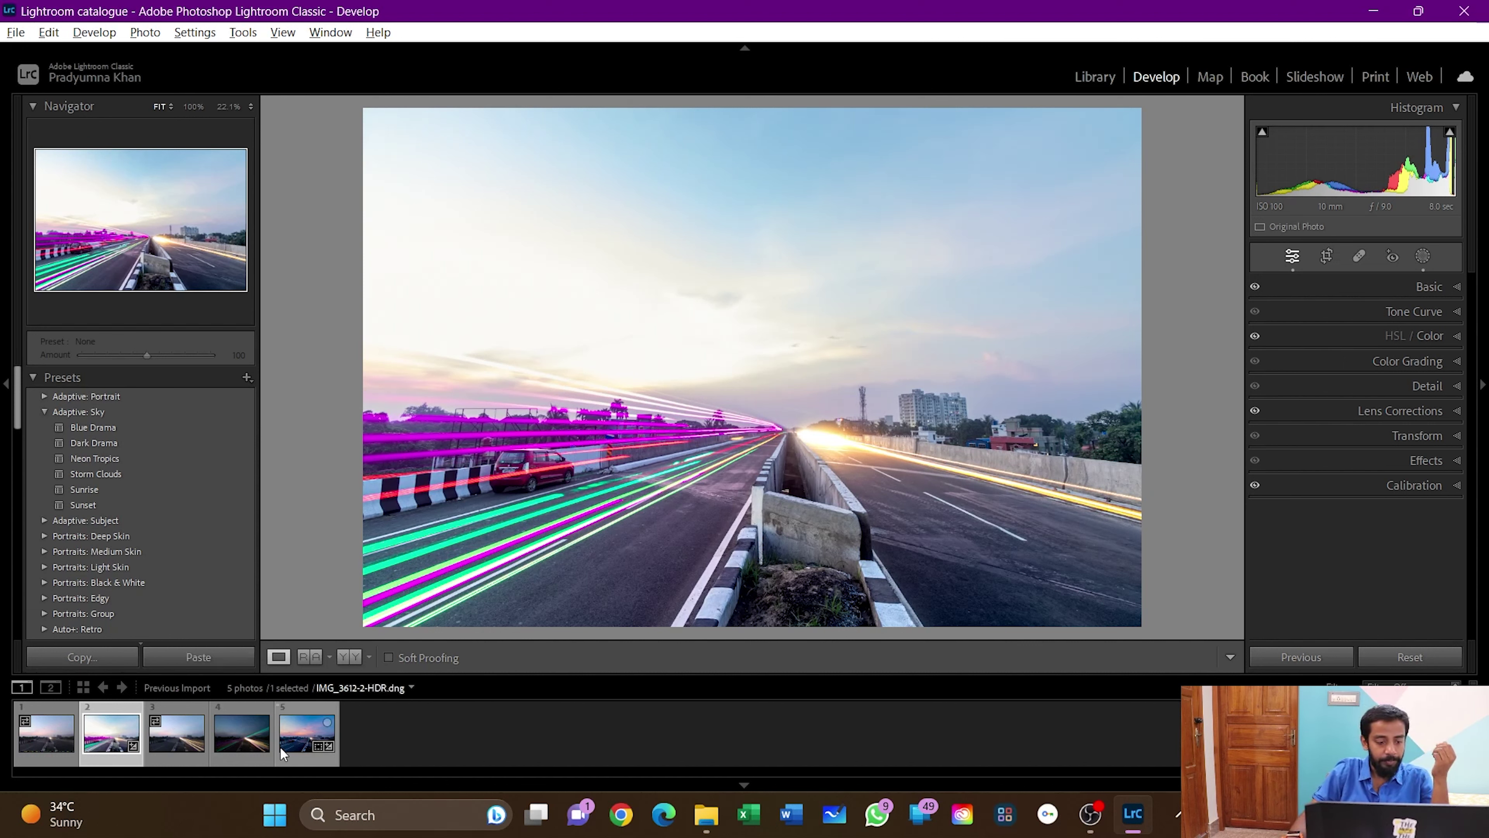
click(168, 734)
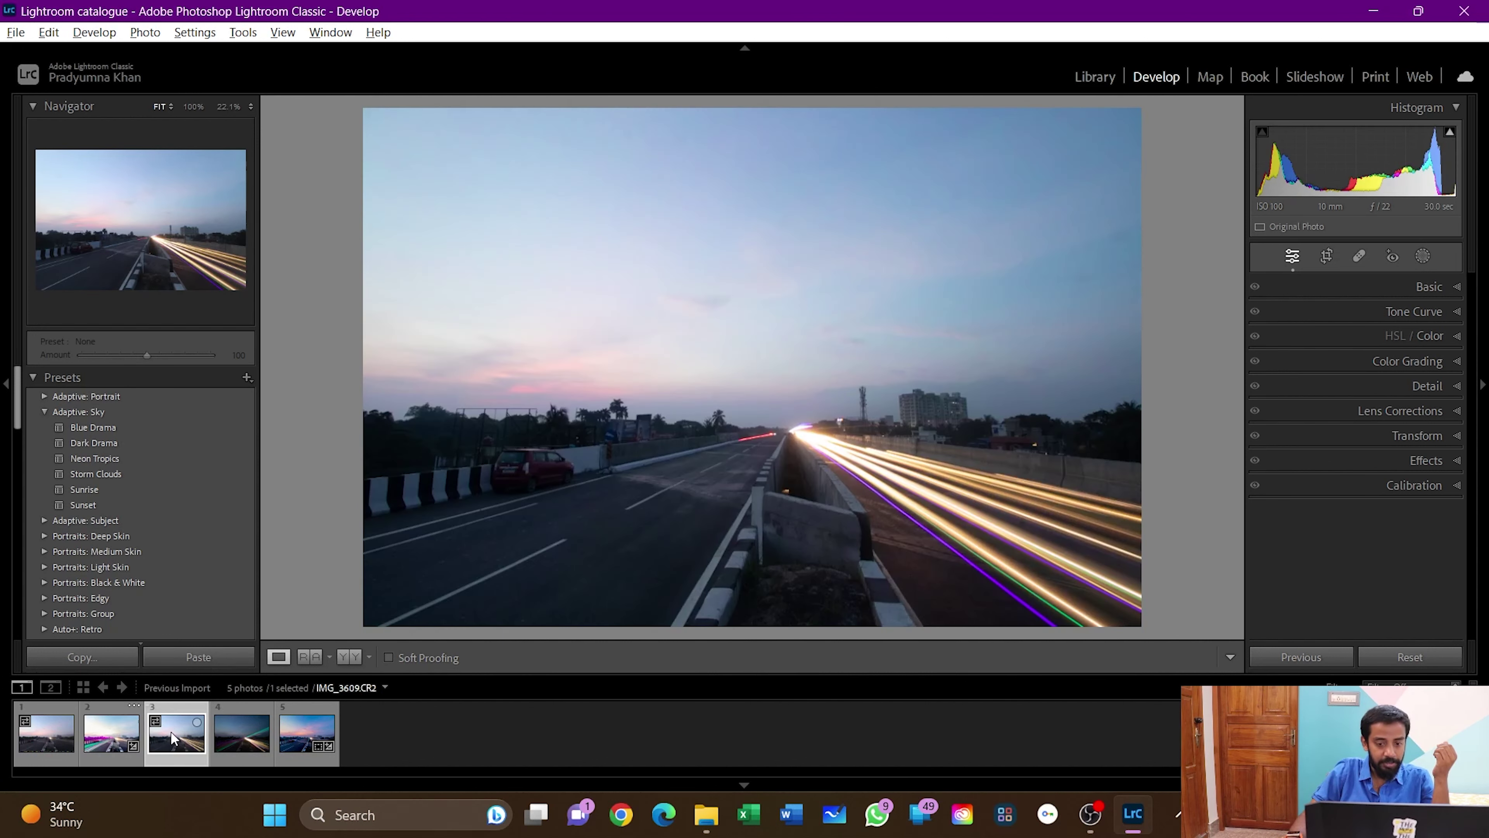
click(209, 652)
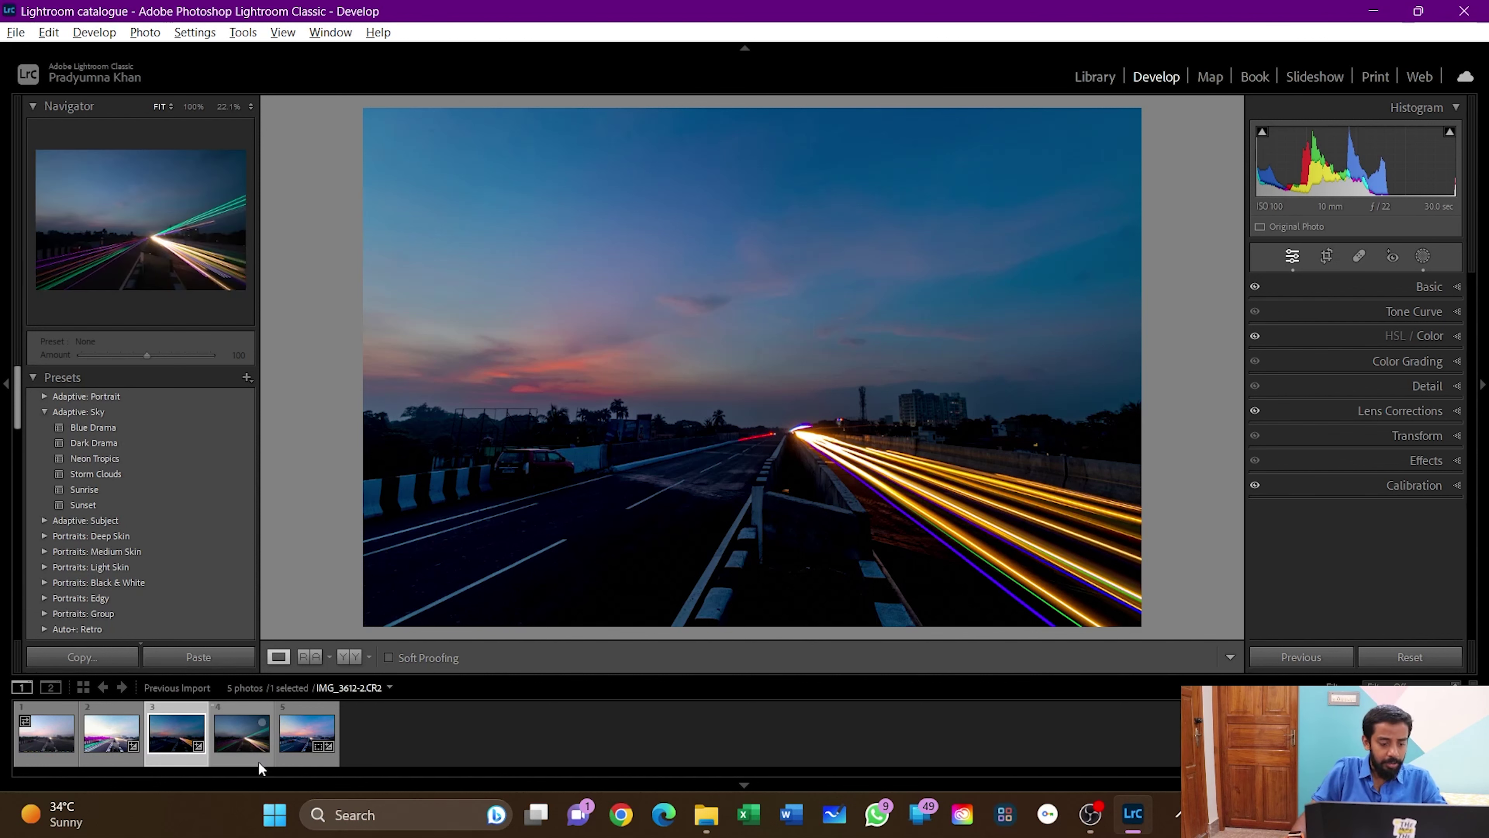
click(247, 744)
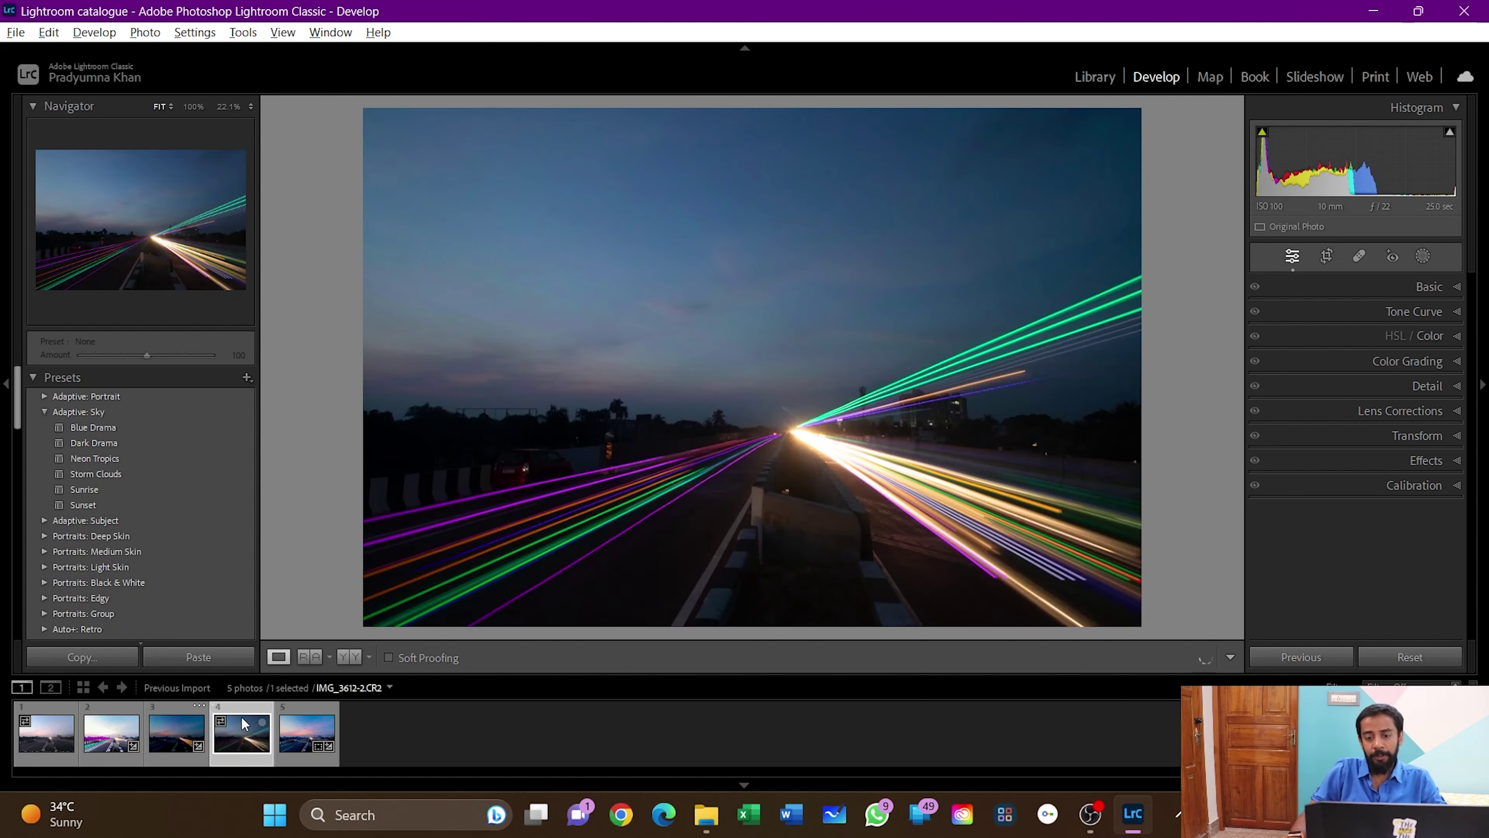
click(193, 653)
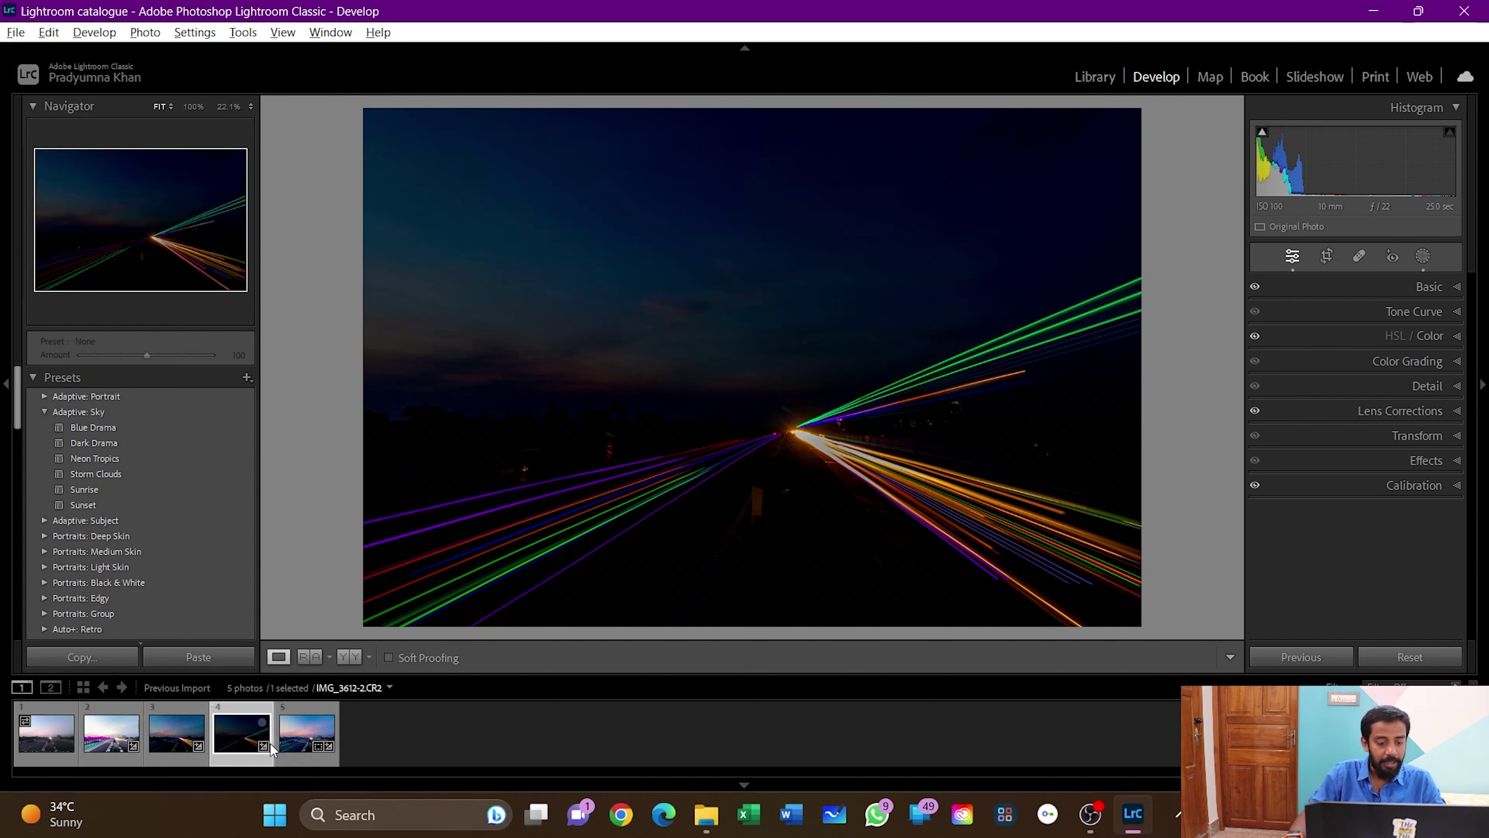
- Review the edited photos and open IMG_3608-2.CR2 and IMG_3609.CR2 together as layers in Photoshop
click(294, 737)
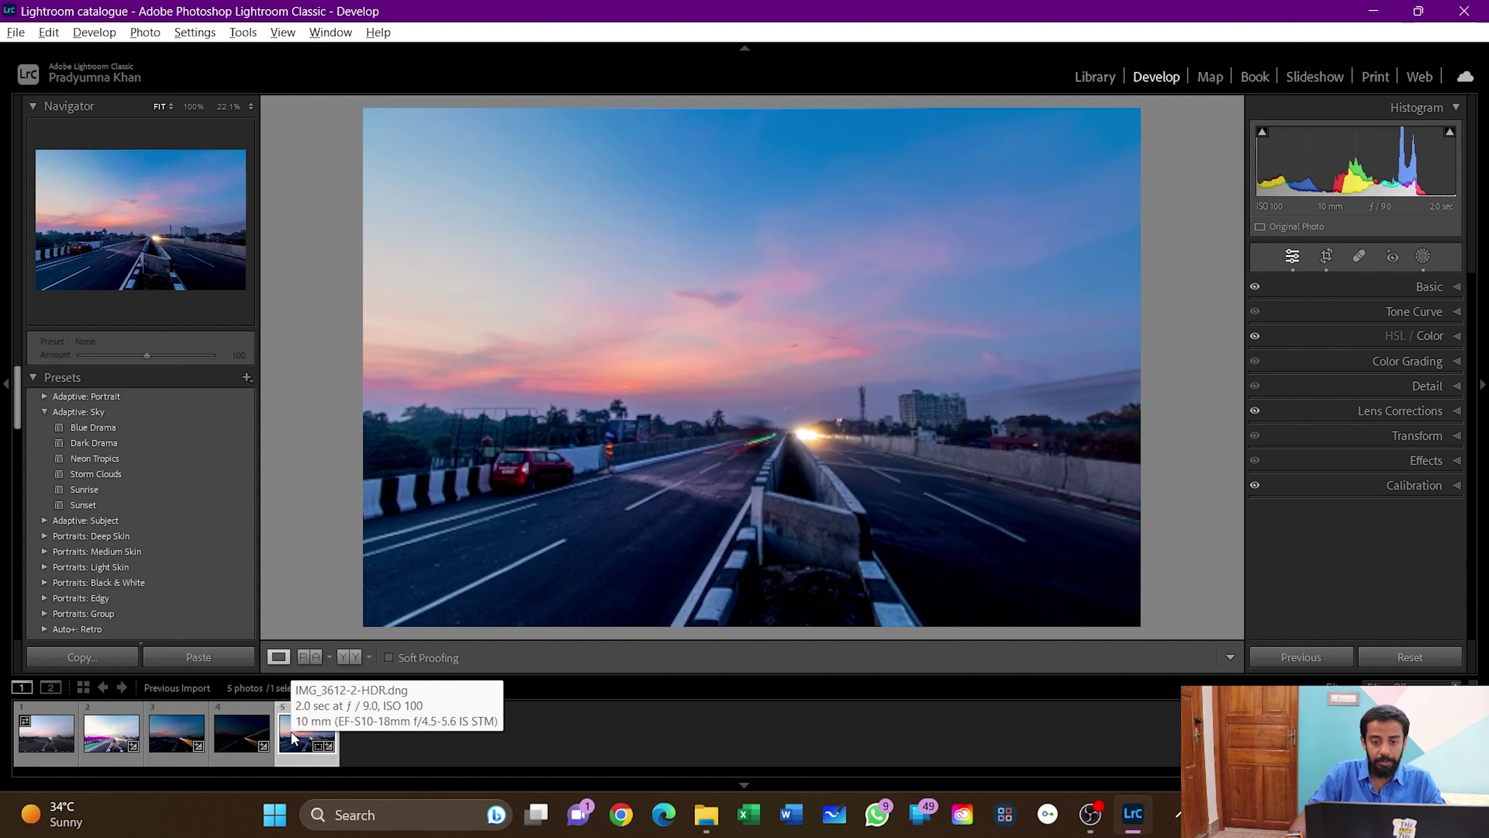
click(167, 739)
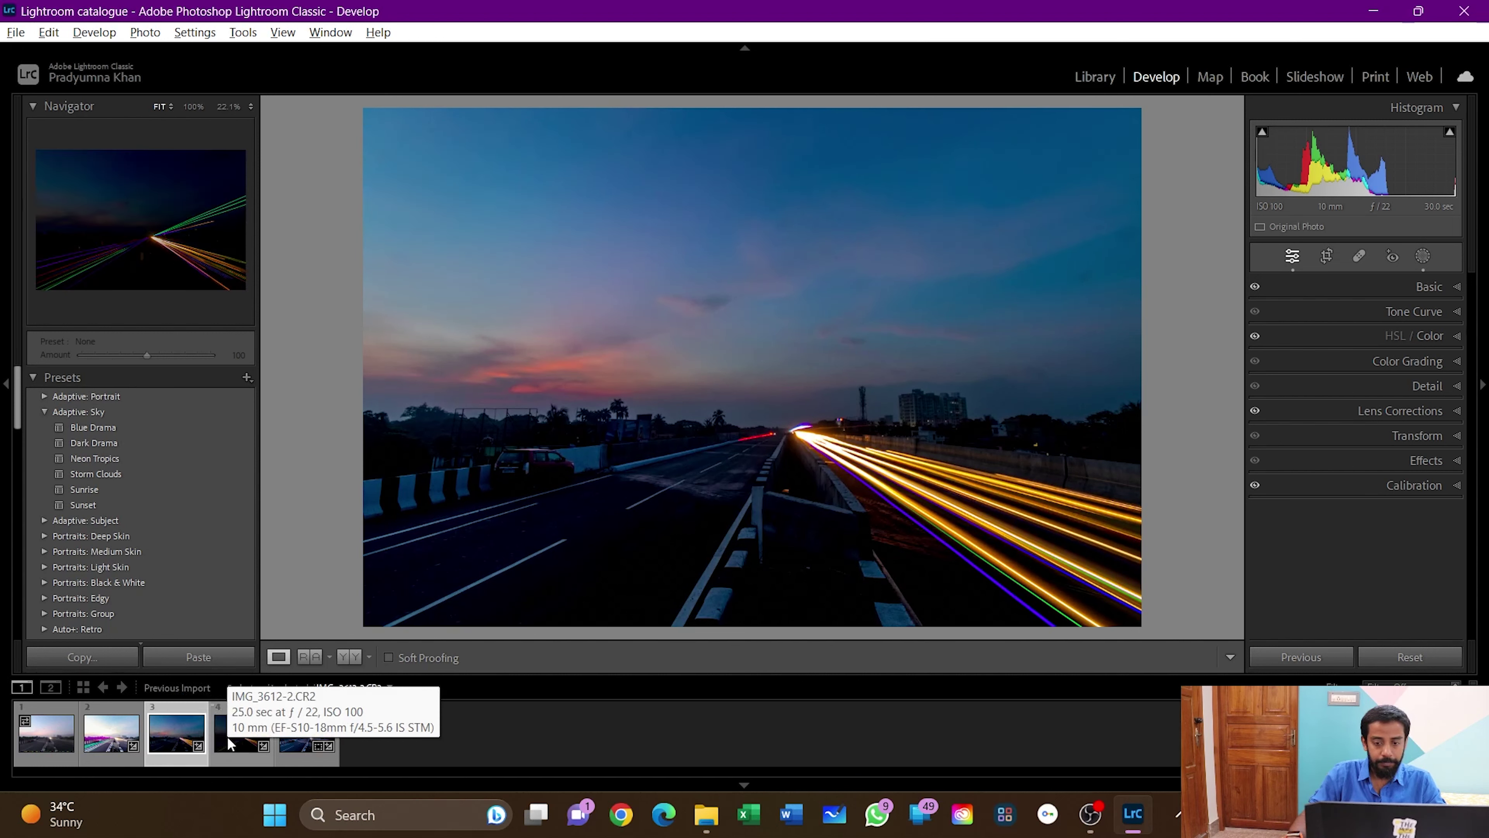
click(103, 741)
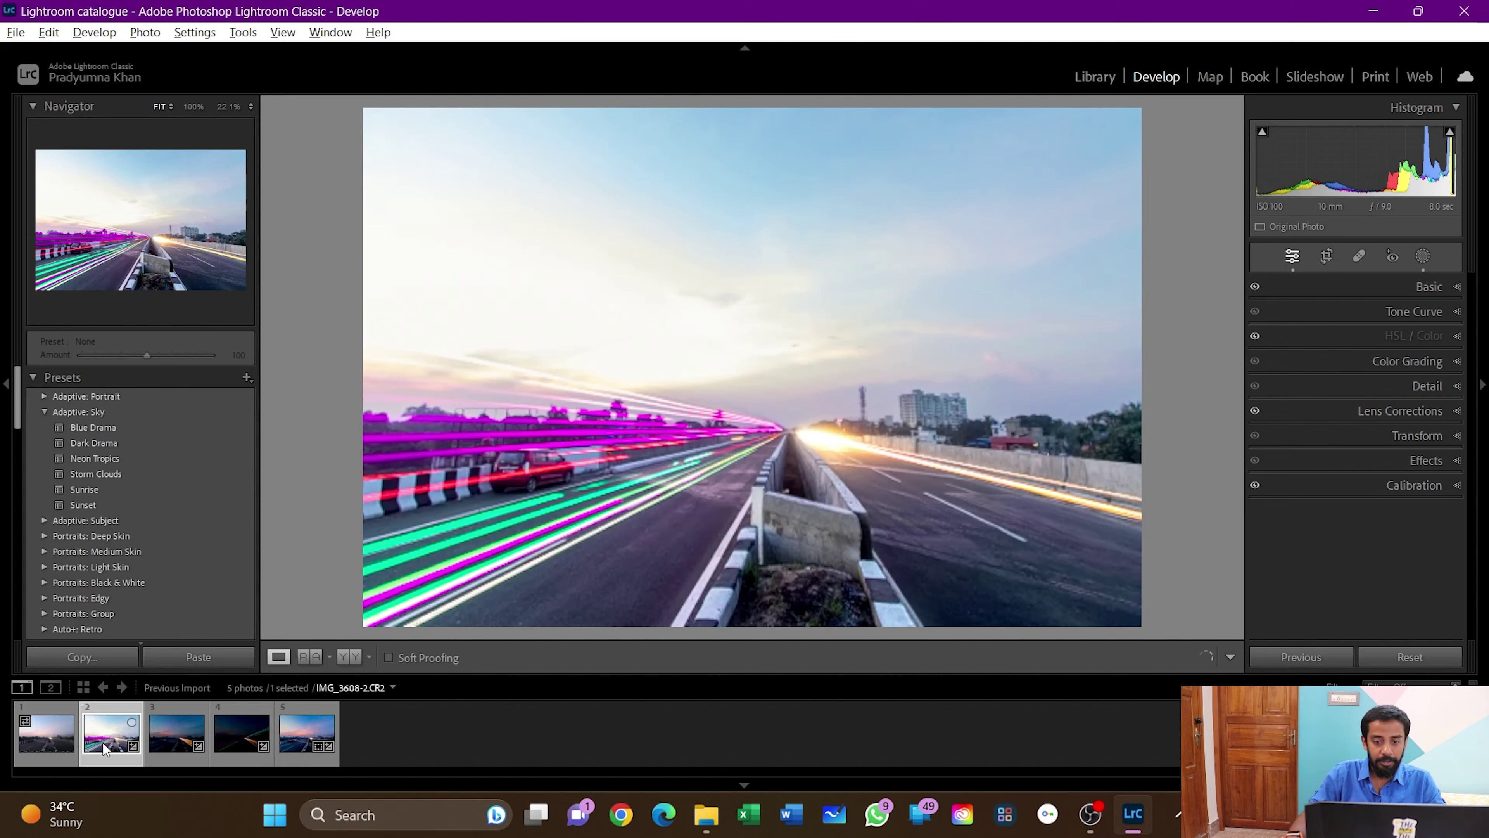
click(172, 738)
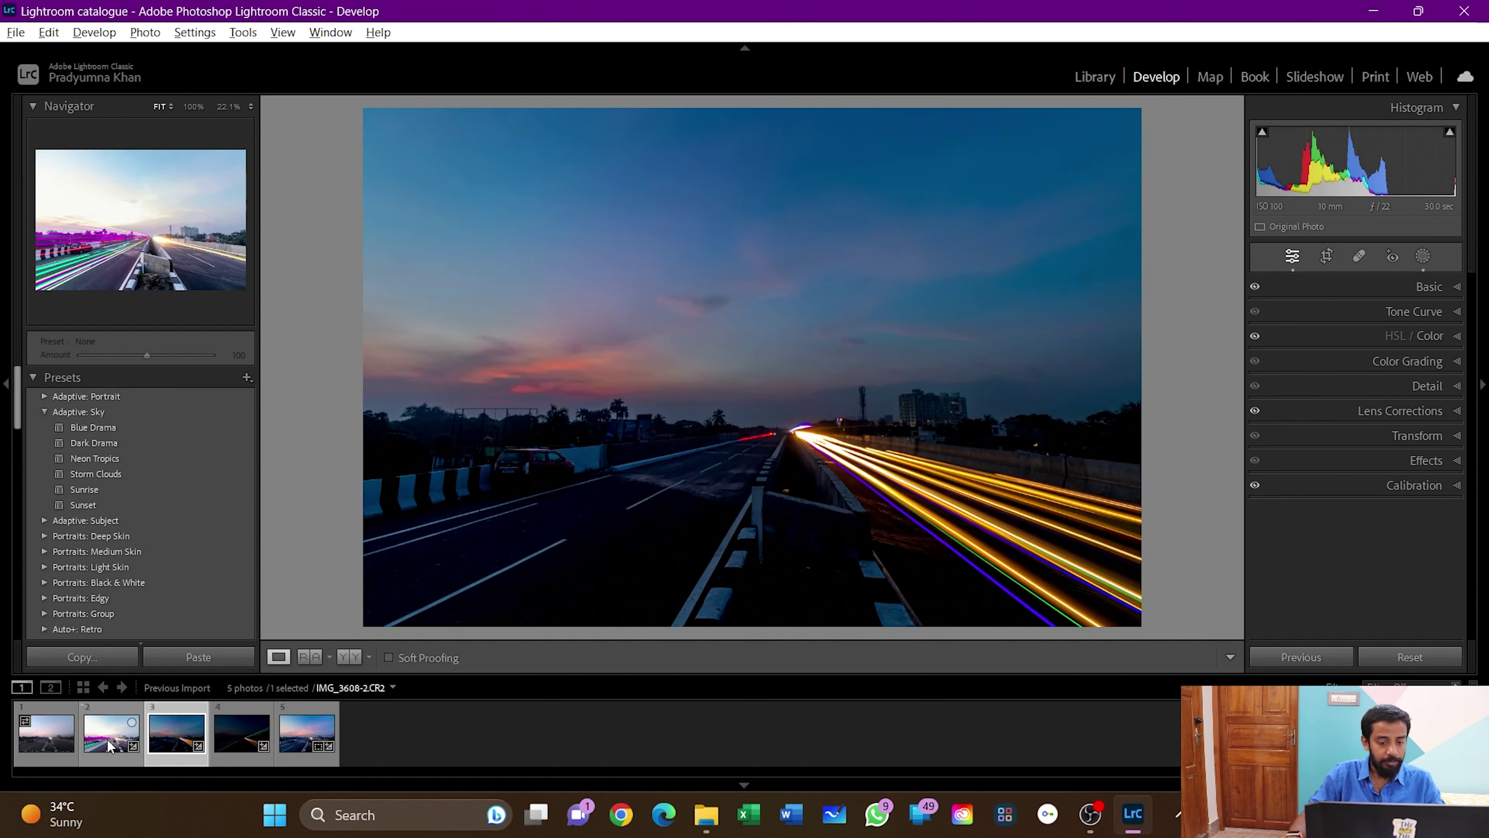
ctrl+click(109, 745)
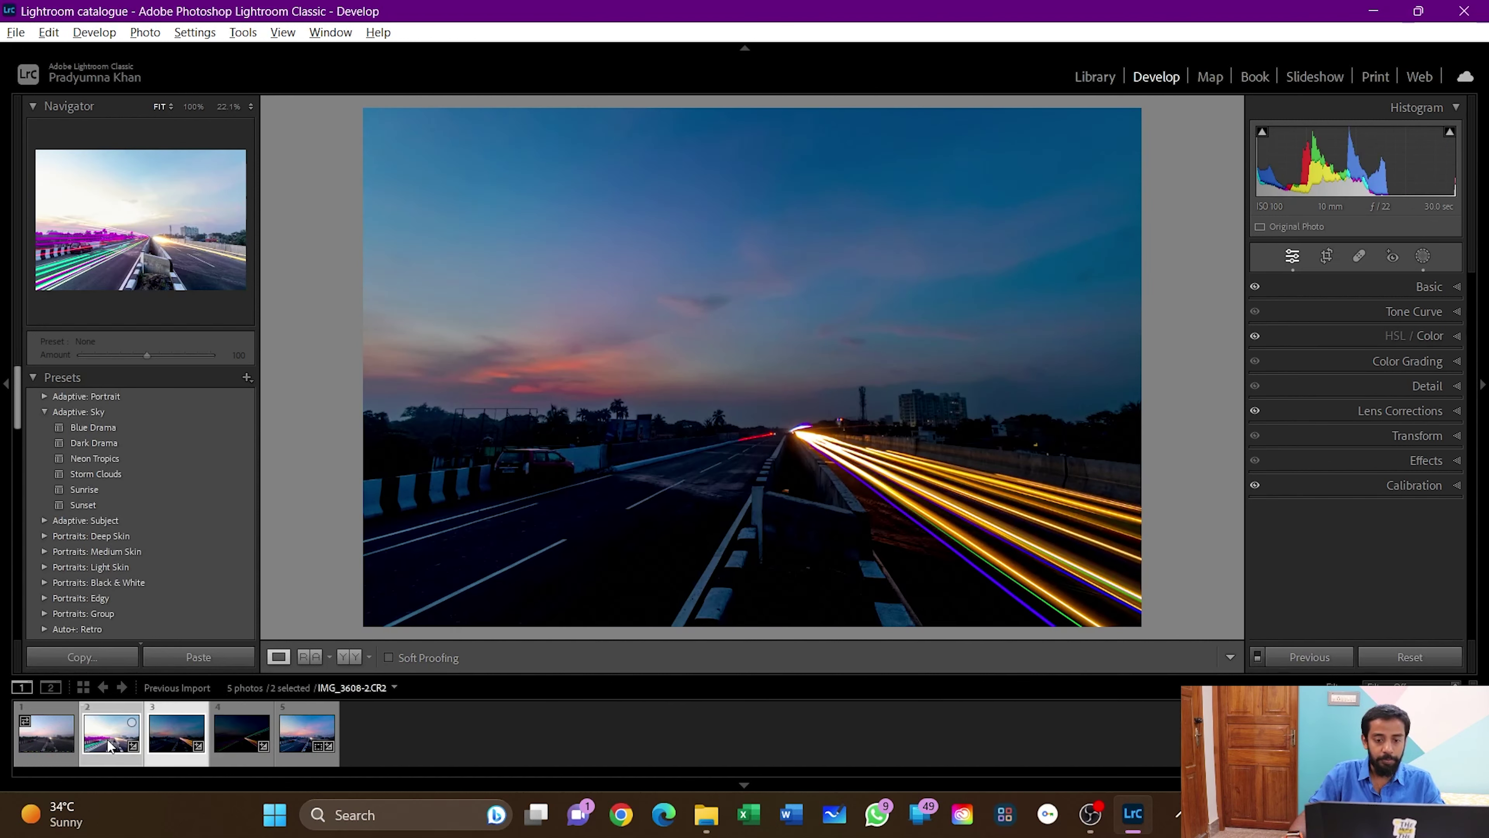
right_click(185, 754)
mouse_move(358, 299)
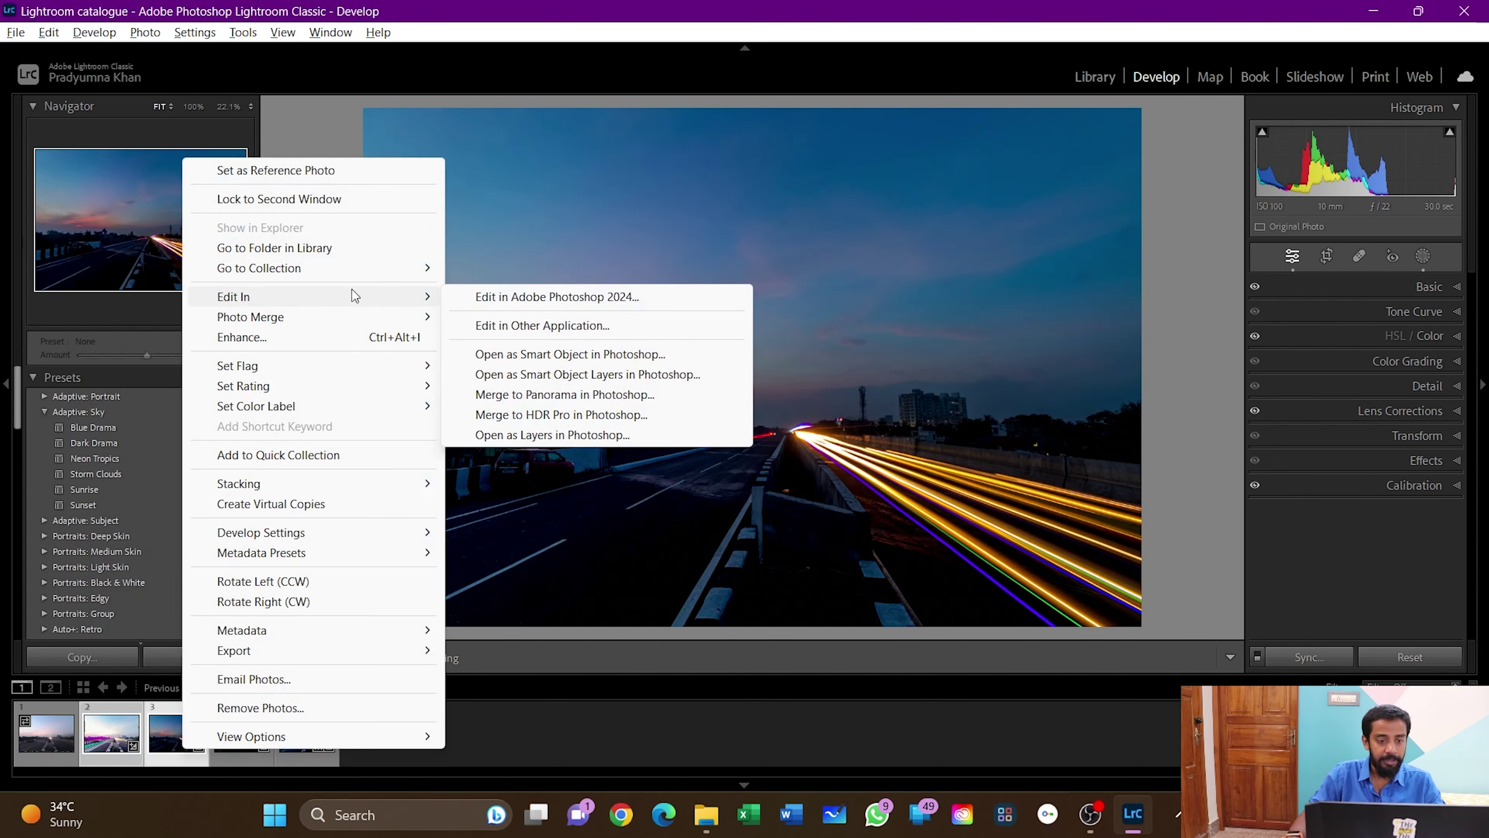
click(564, 435)
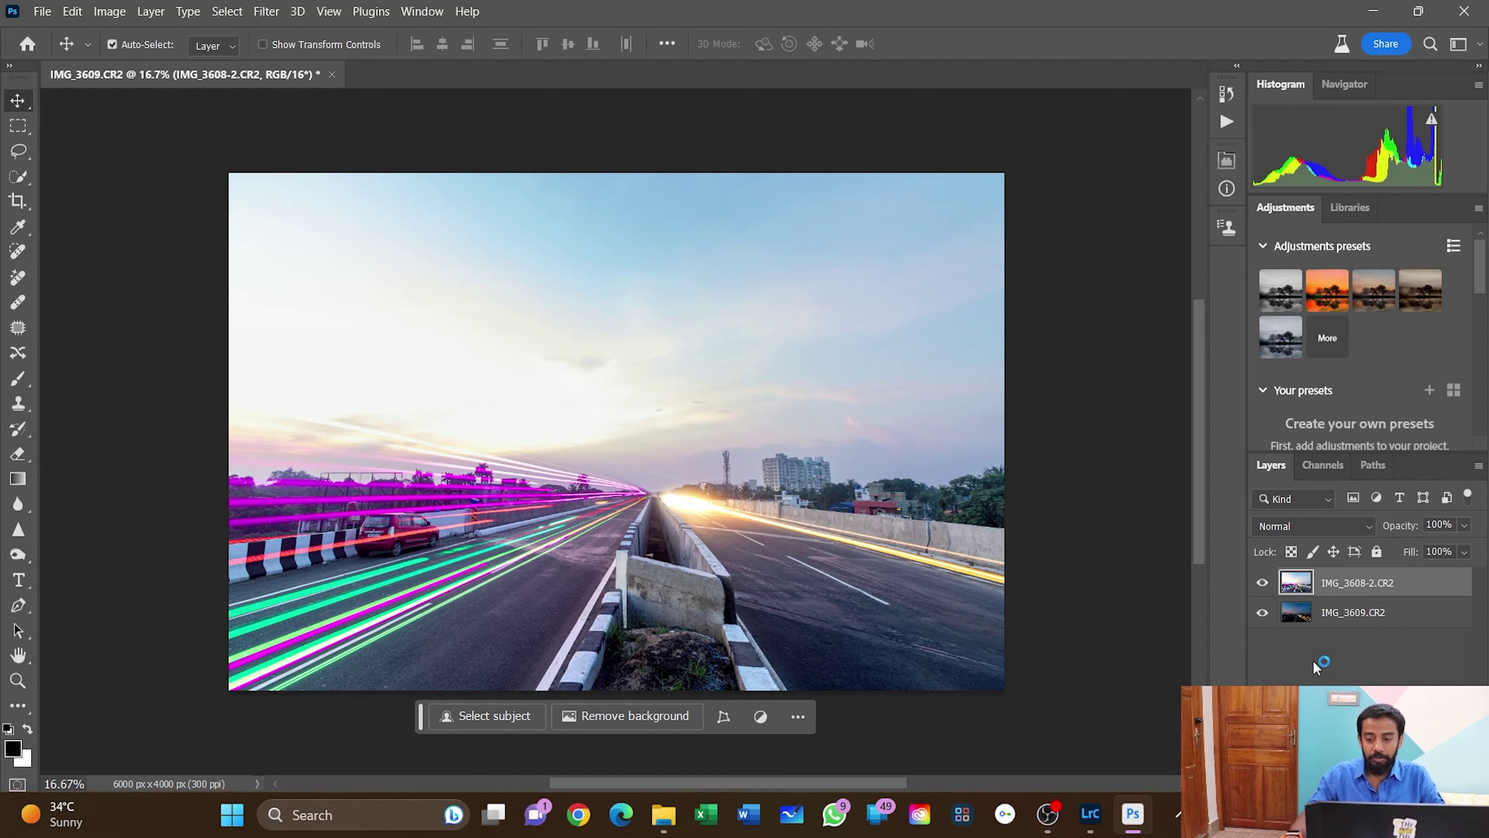
- Compare the two light-trail layers, and auto-align IMG_3608-2.CR2 and IMG_3609.CR2 using the Auto projection
click(1263, 582)
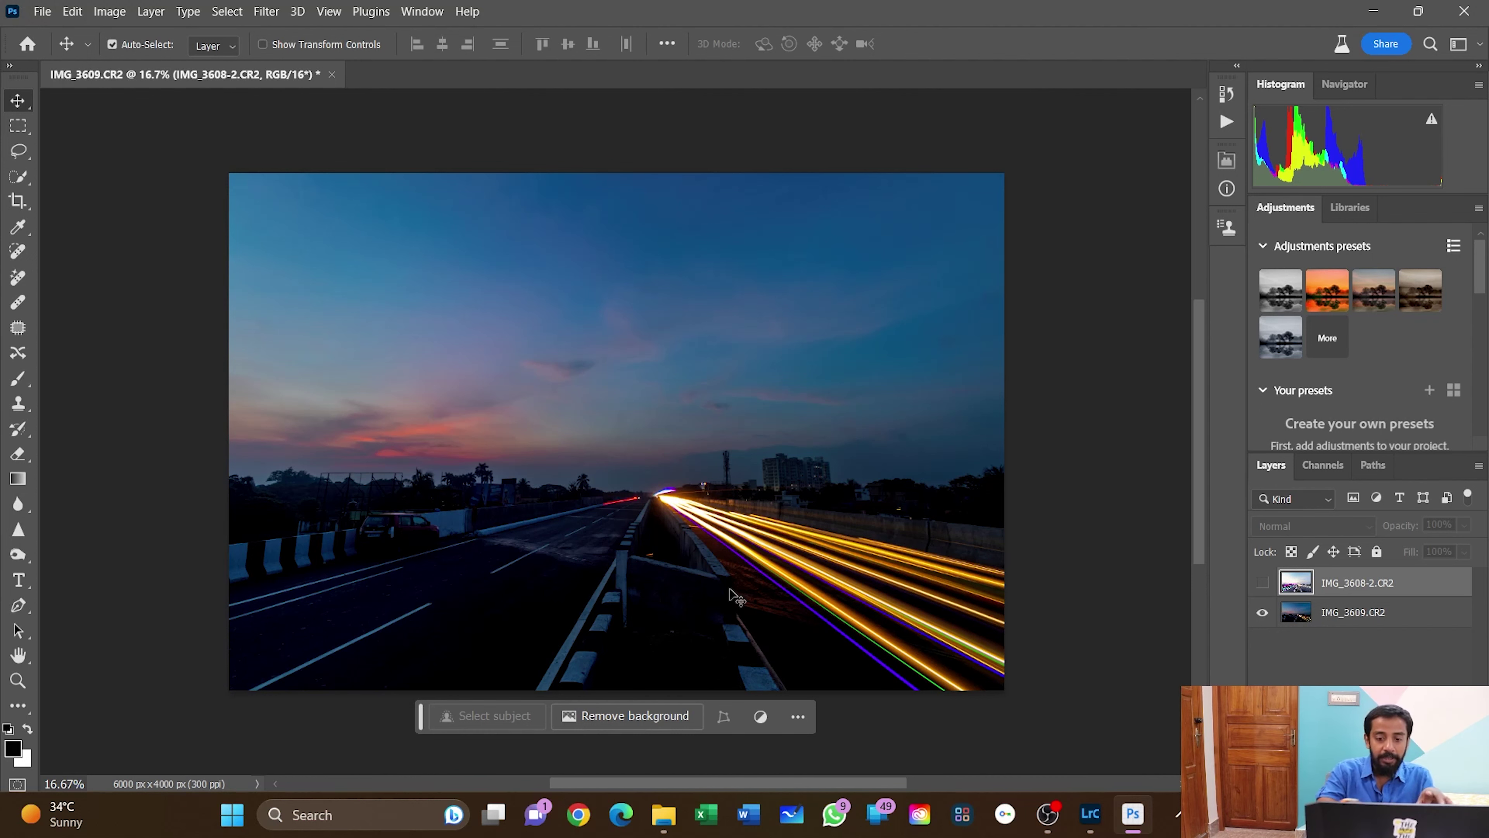
click(1262, 582)
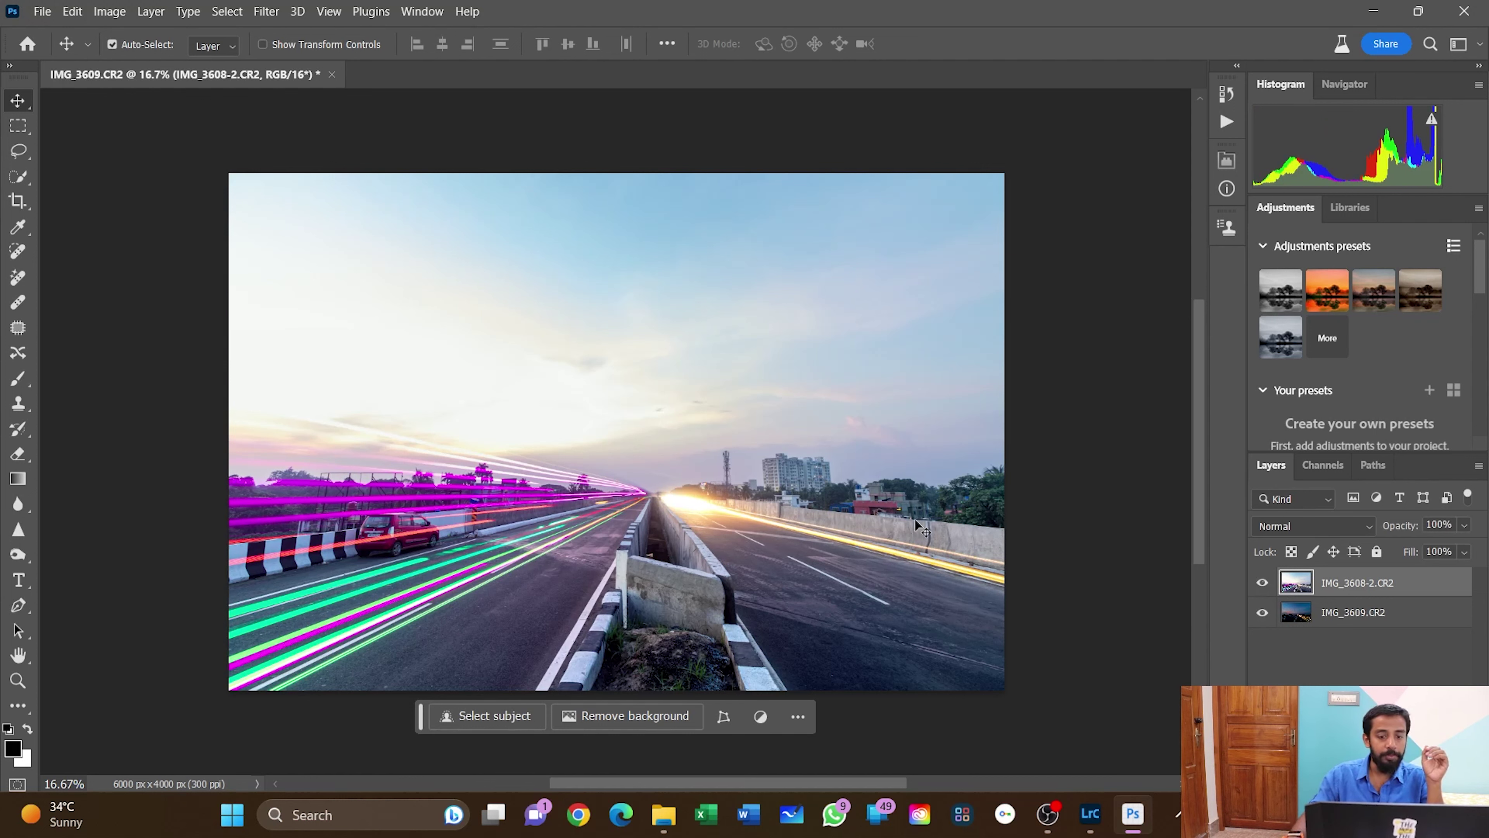
click(1360, 621)
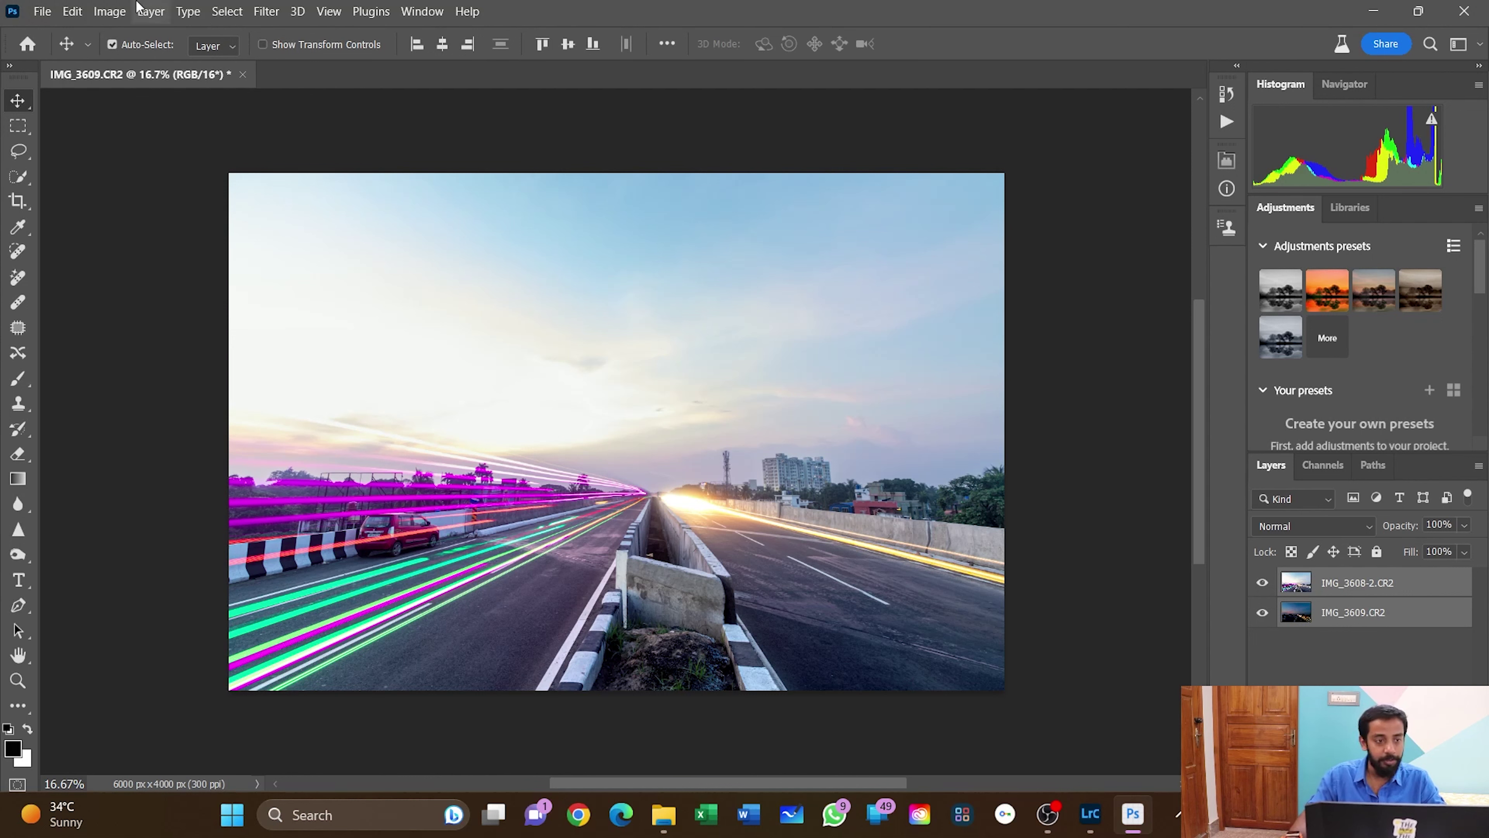
click(70, 13)
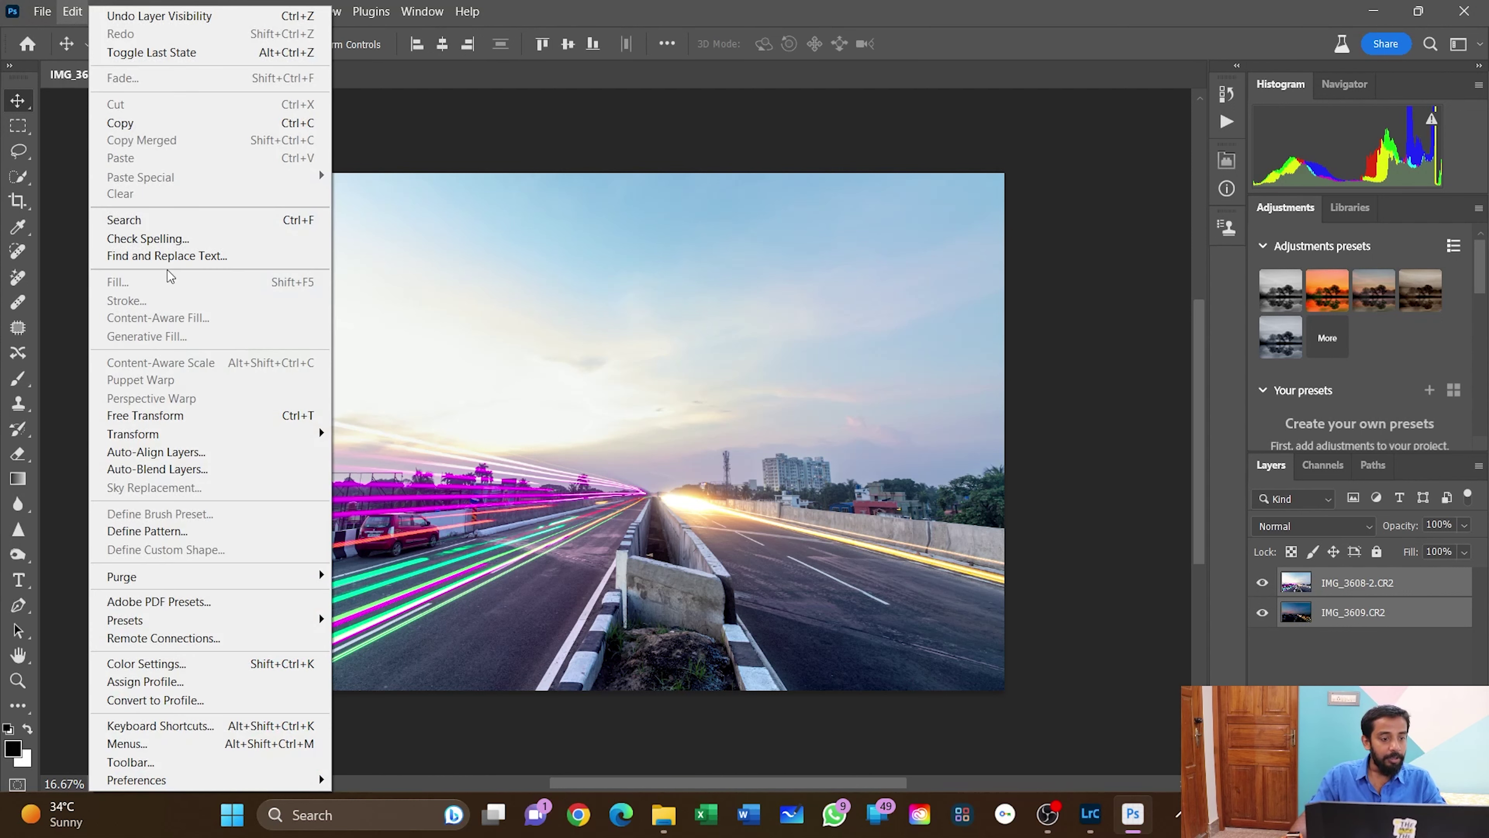
click(324, 453)
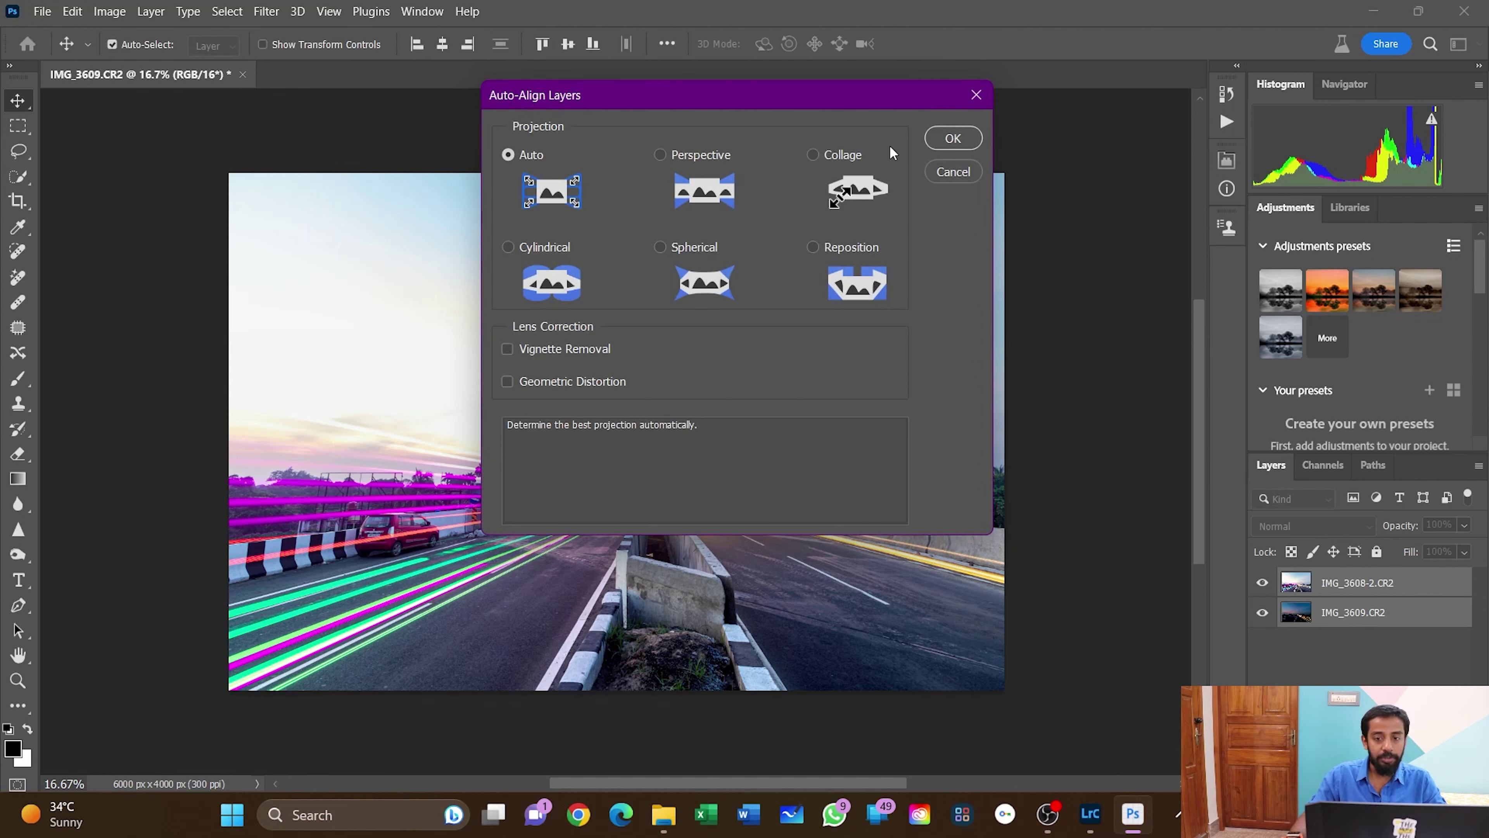
click(950, 138)
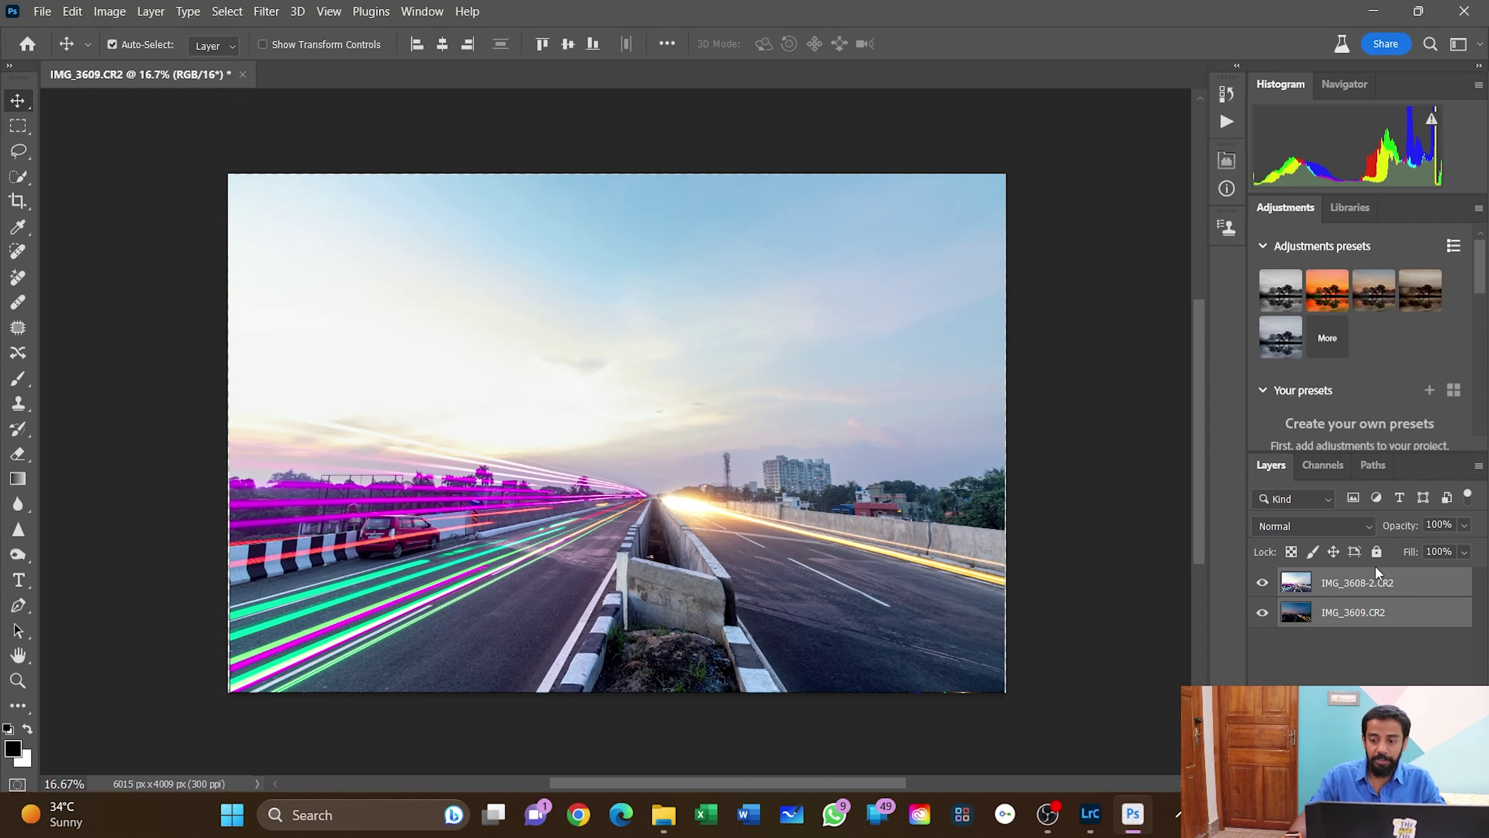
- Add a black layer mask to the IMG_3608-2.CR2 layer so that it is completely hidden
click(1351, 610)
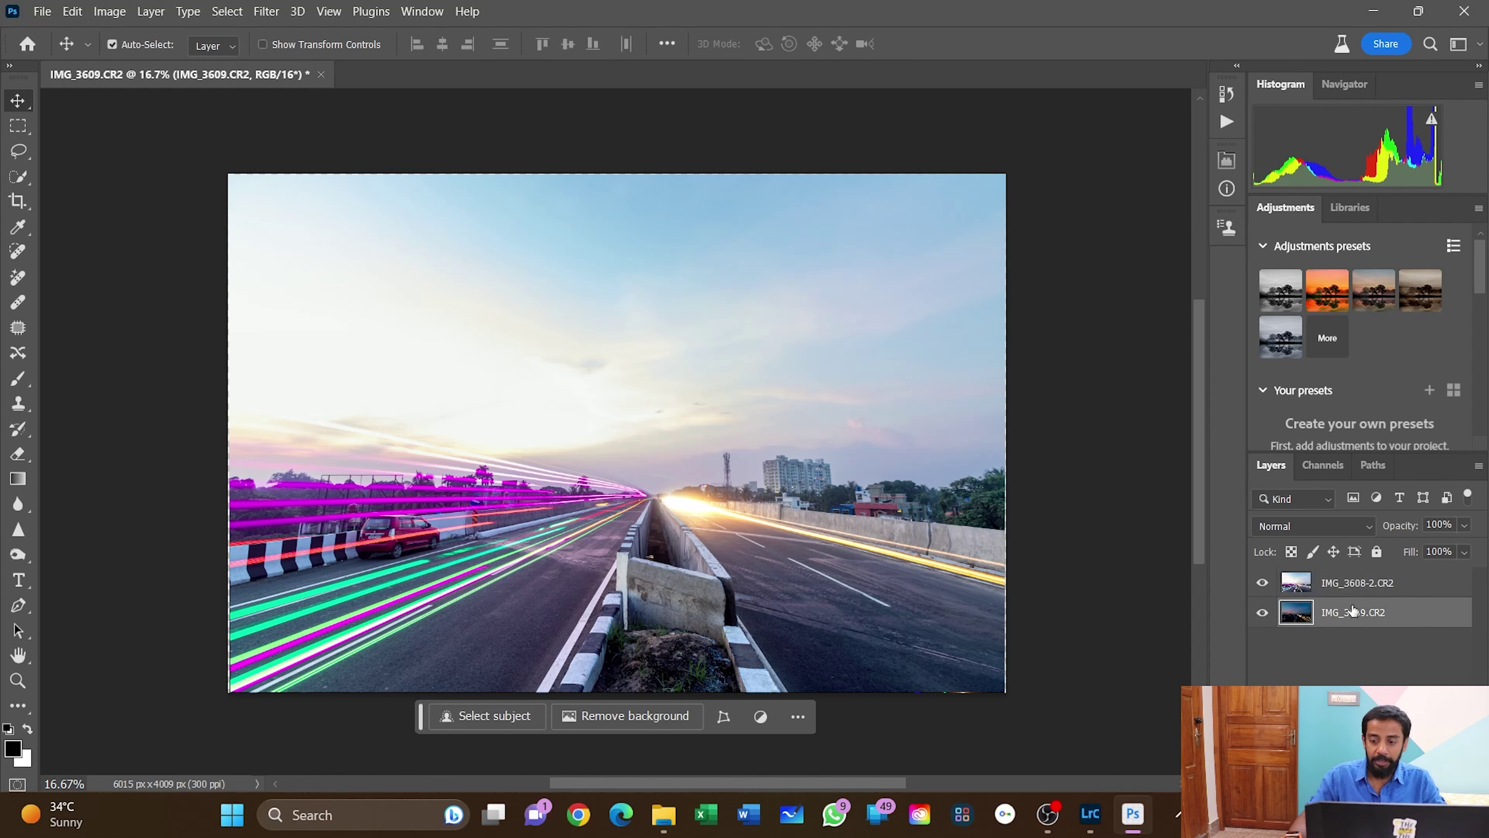
click(1343, 582)
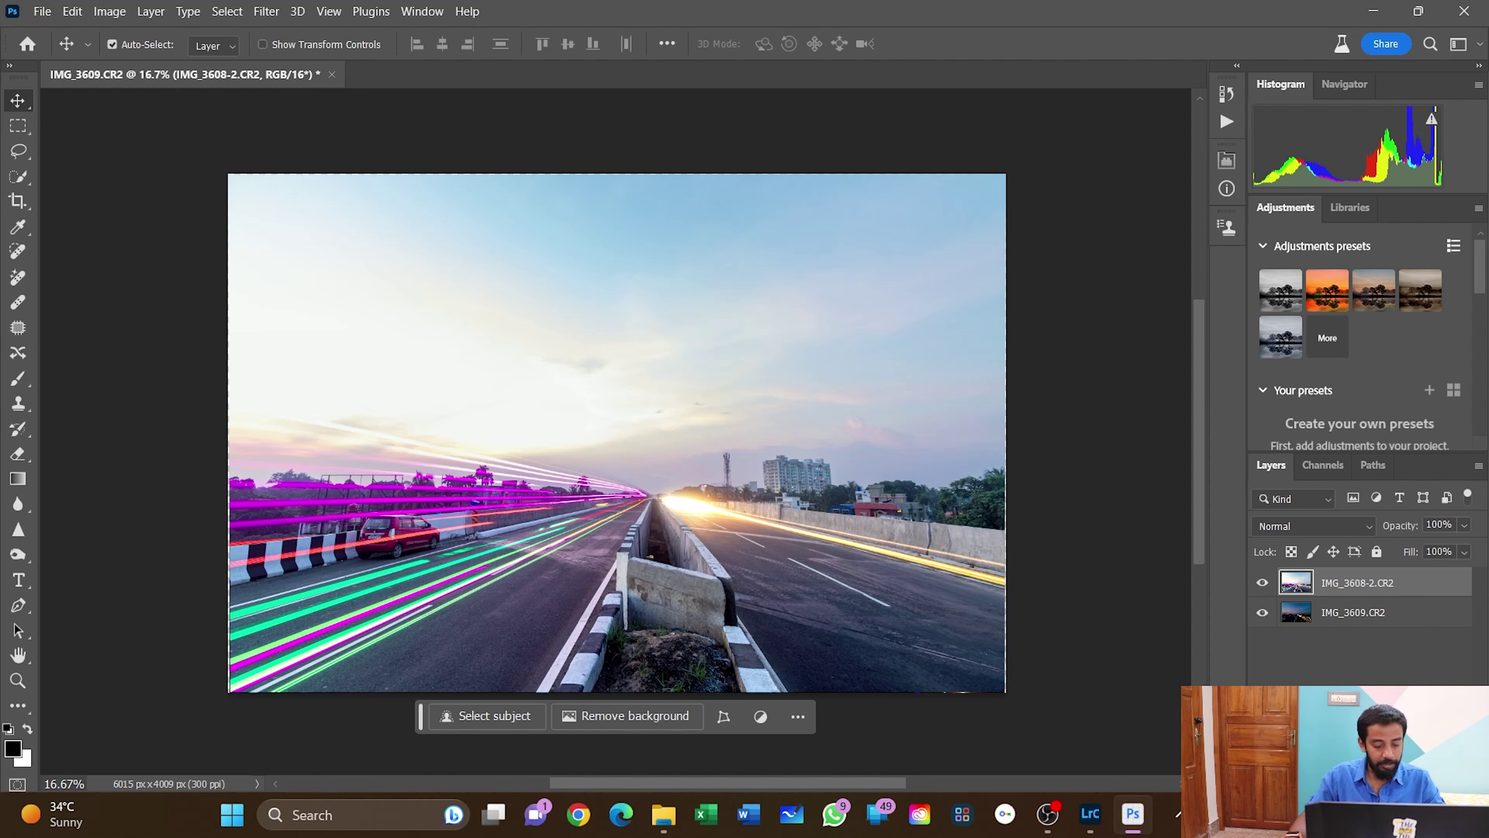
key(super+space)
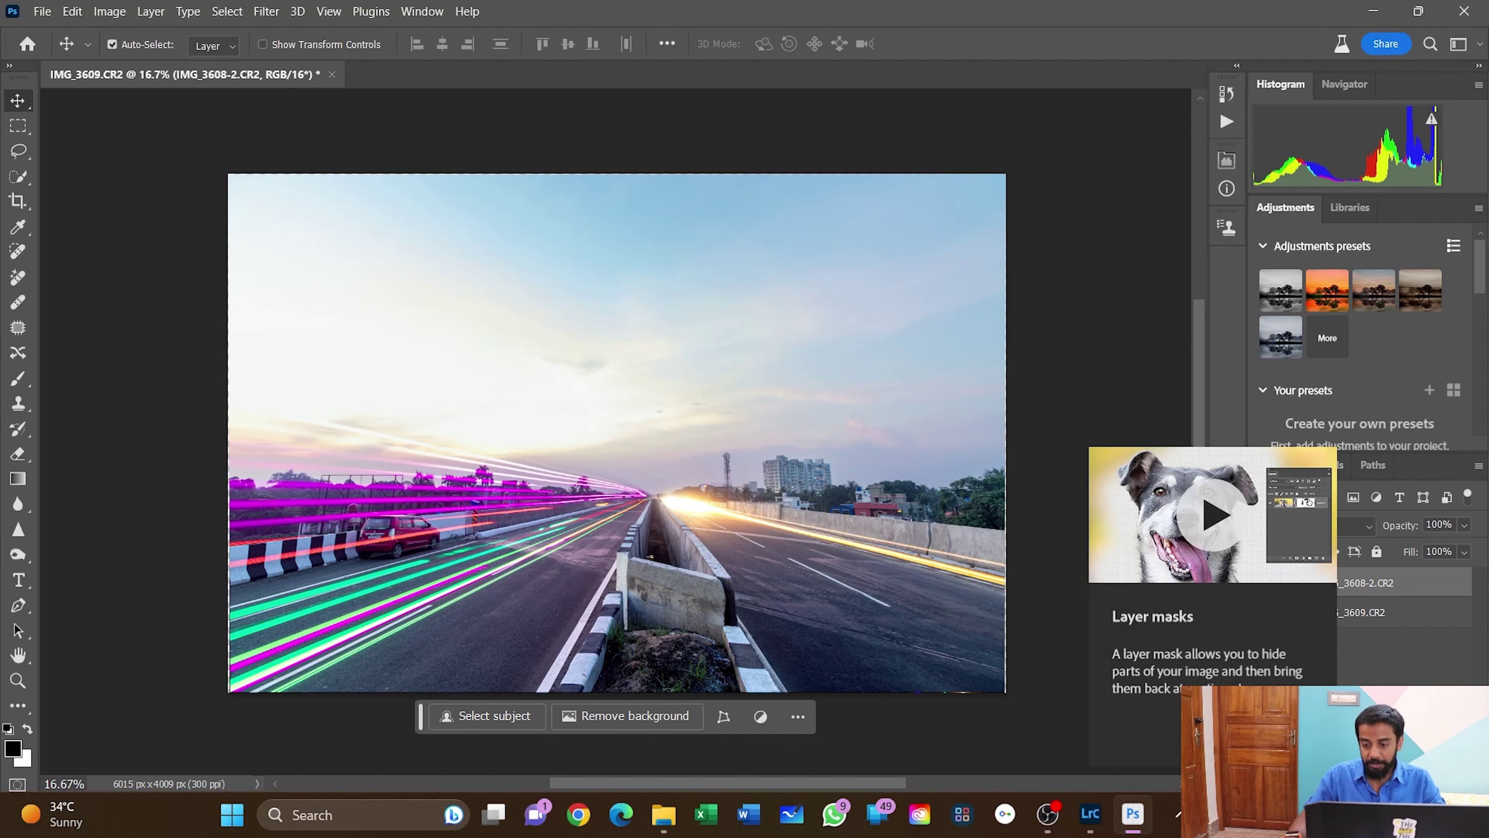
alt+click(1375, 762)
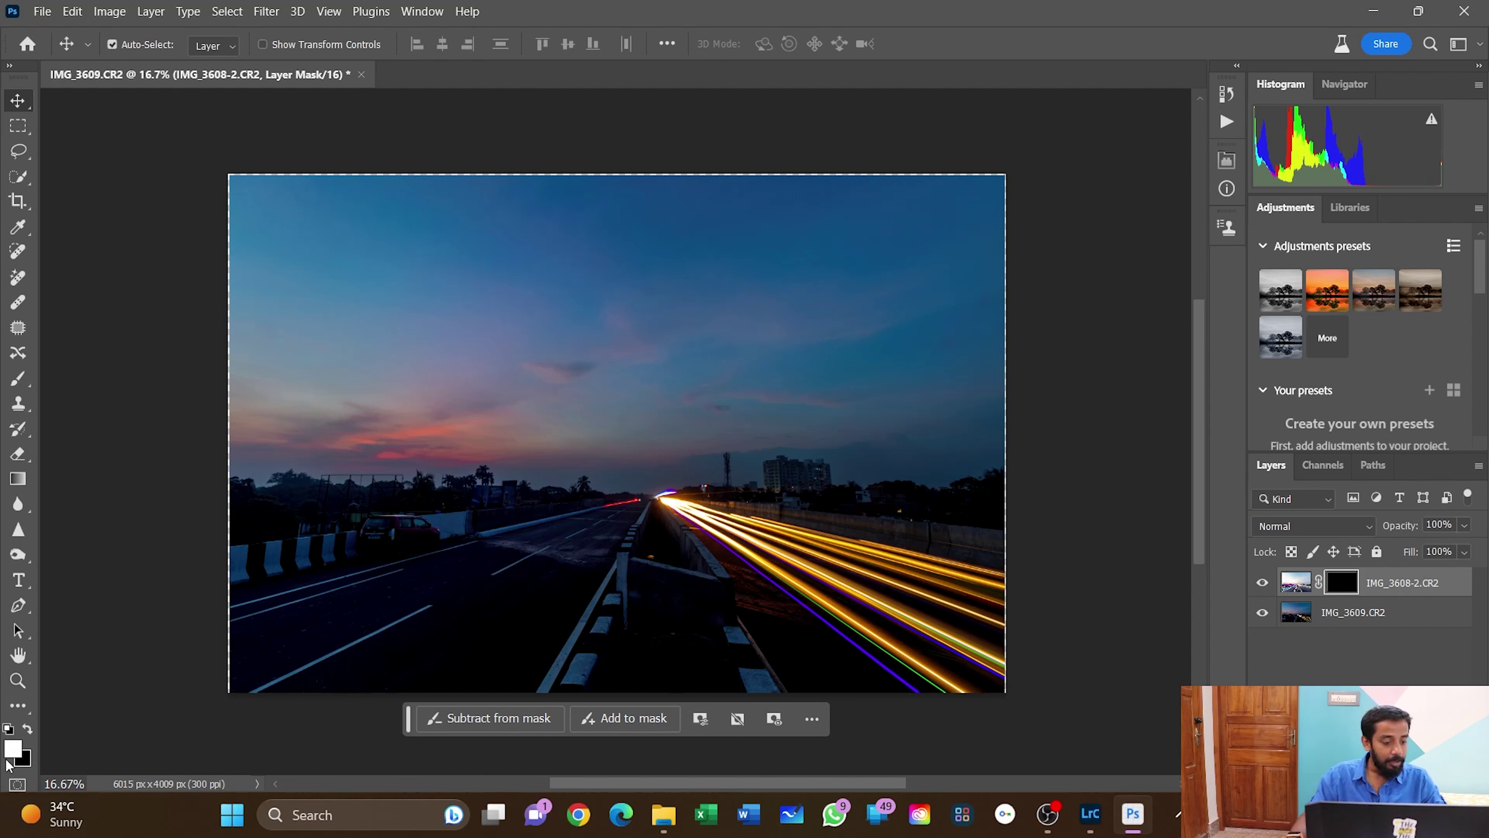
- Paint white on the mask with a soft 900 px brush over the left carriageway's light trails, and save the document while quitting Photoshop
click(19, 382)
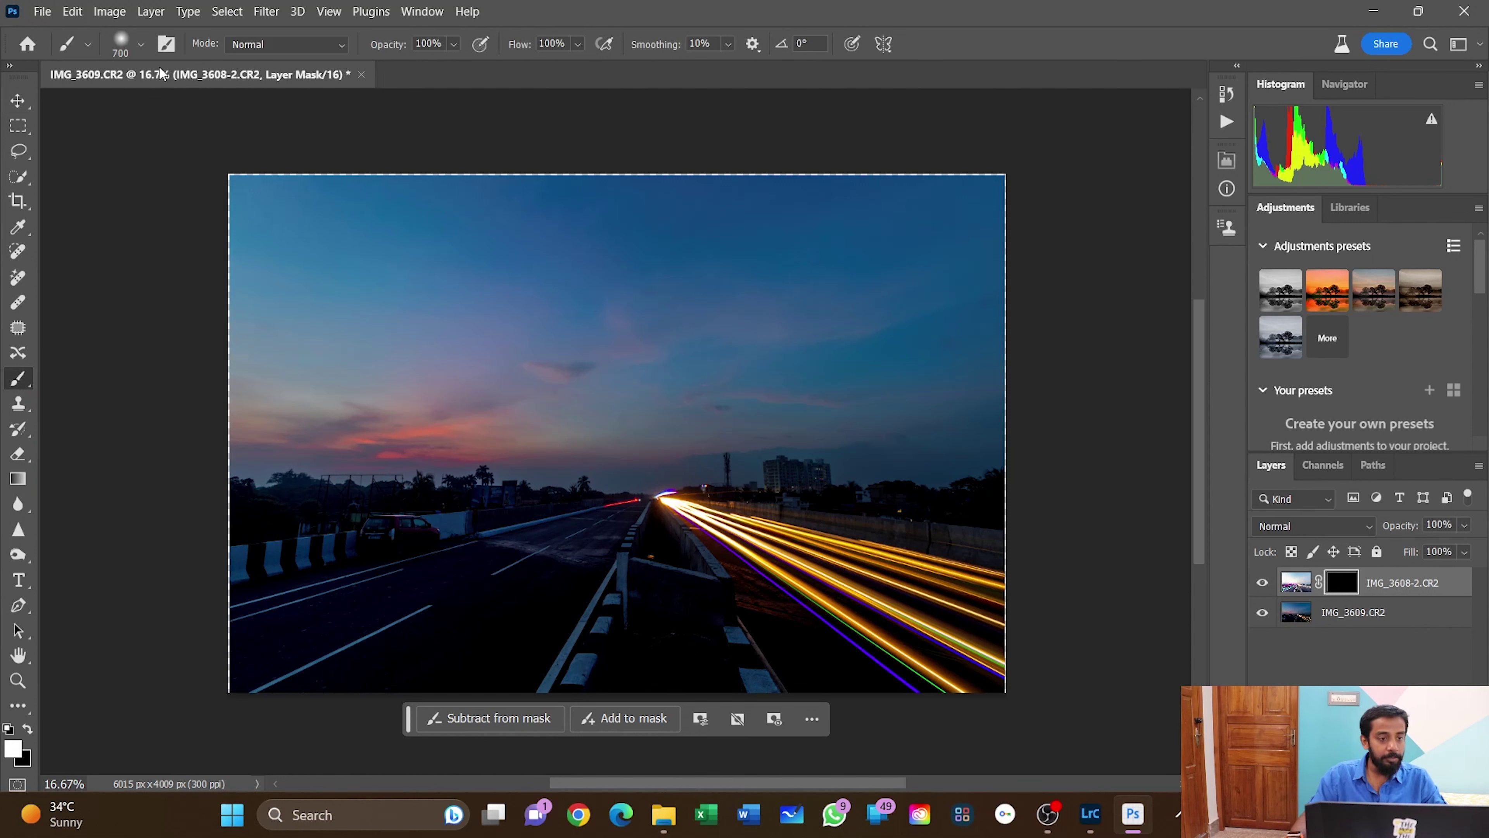
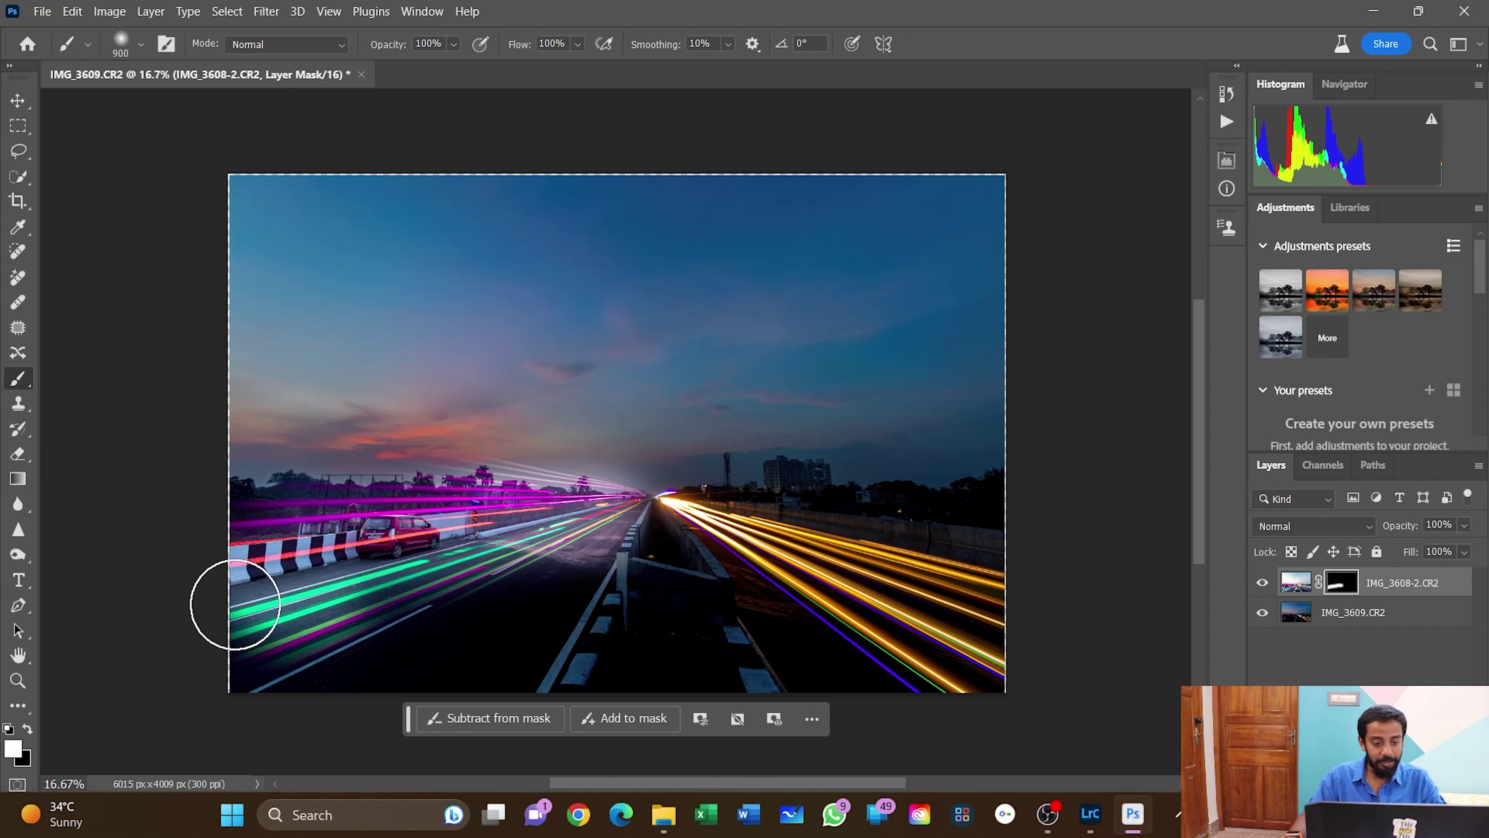
mouse_move(463, 472)
mouse_down()
mouse_move(368, 499)
mouse_move(215, 499)
mouse_move(388, 486)
mouse_move(195, 448)
mouse_move(316, 439)
mouse_move(234, 439)
mouse_up()
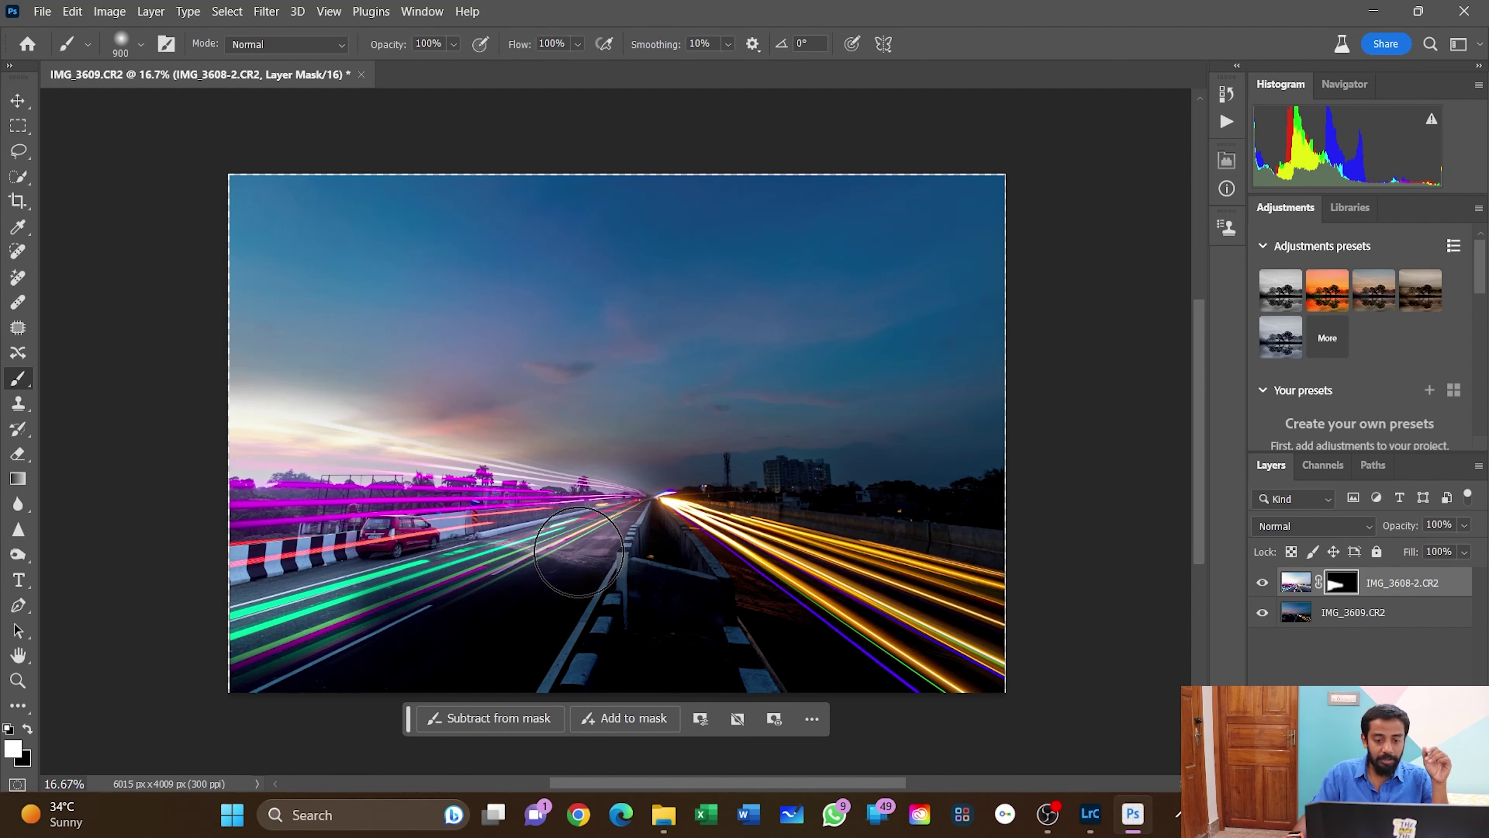
click(1467, 9)
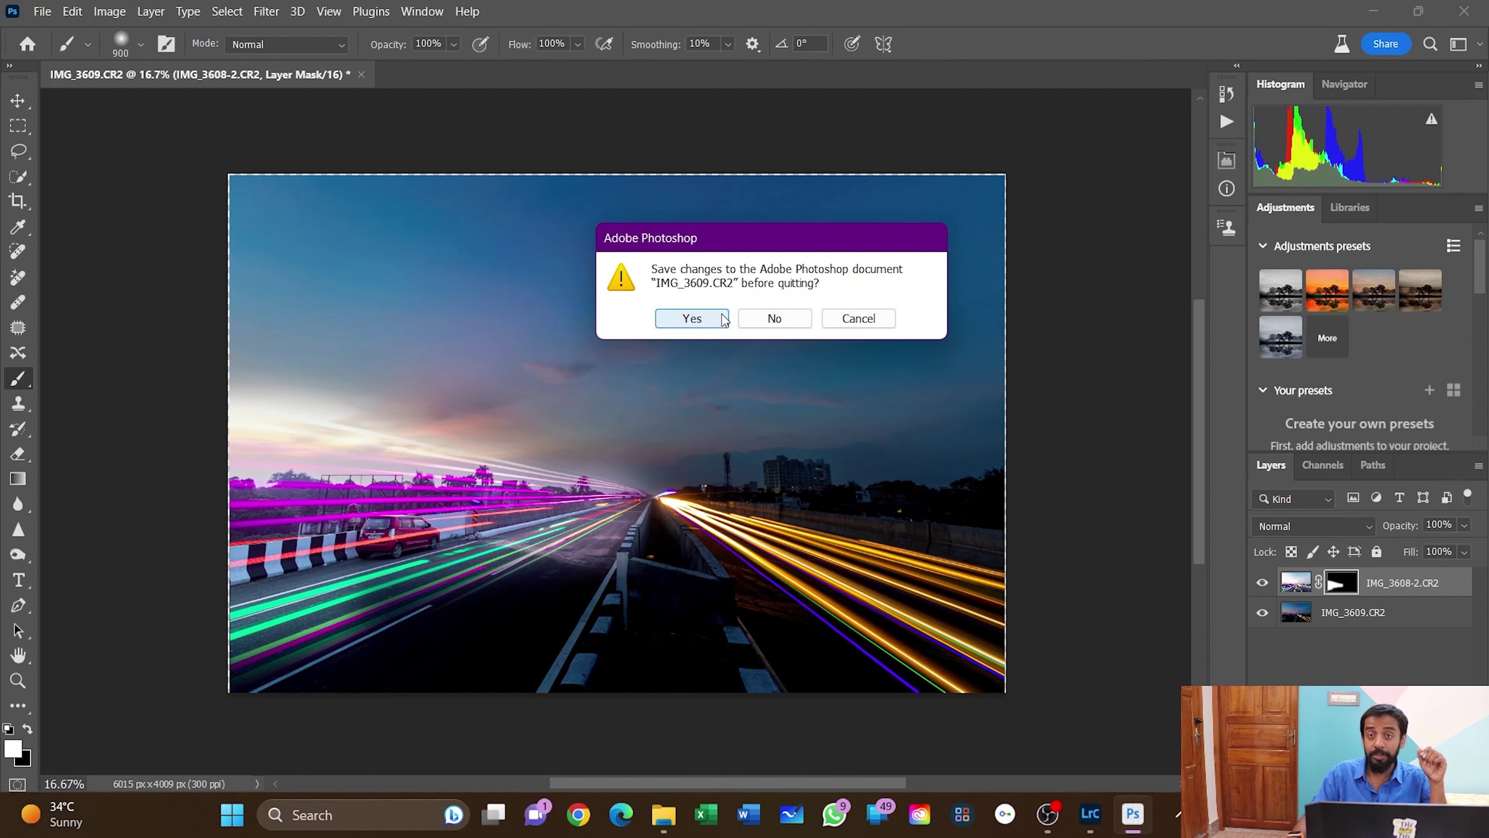
click(693, 318)
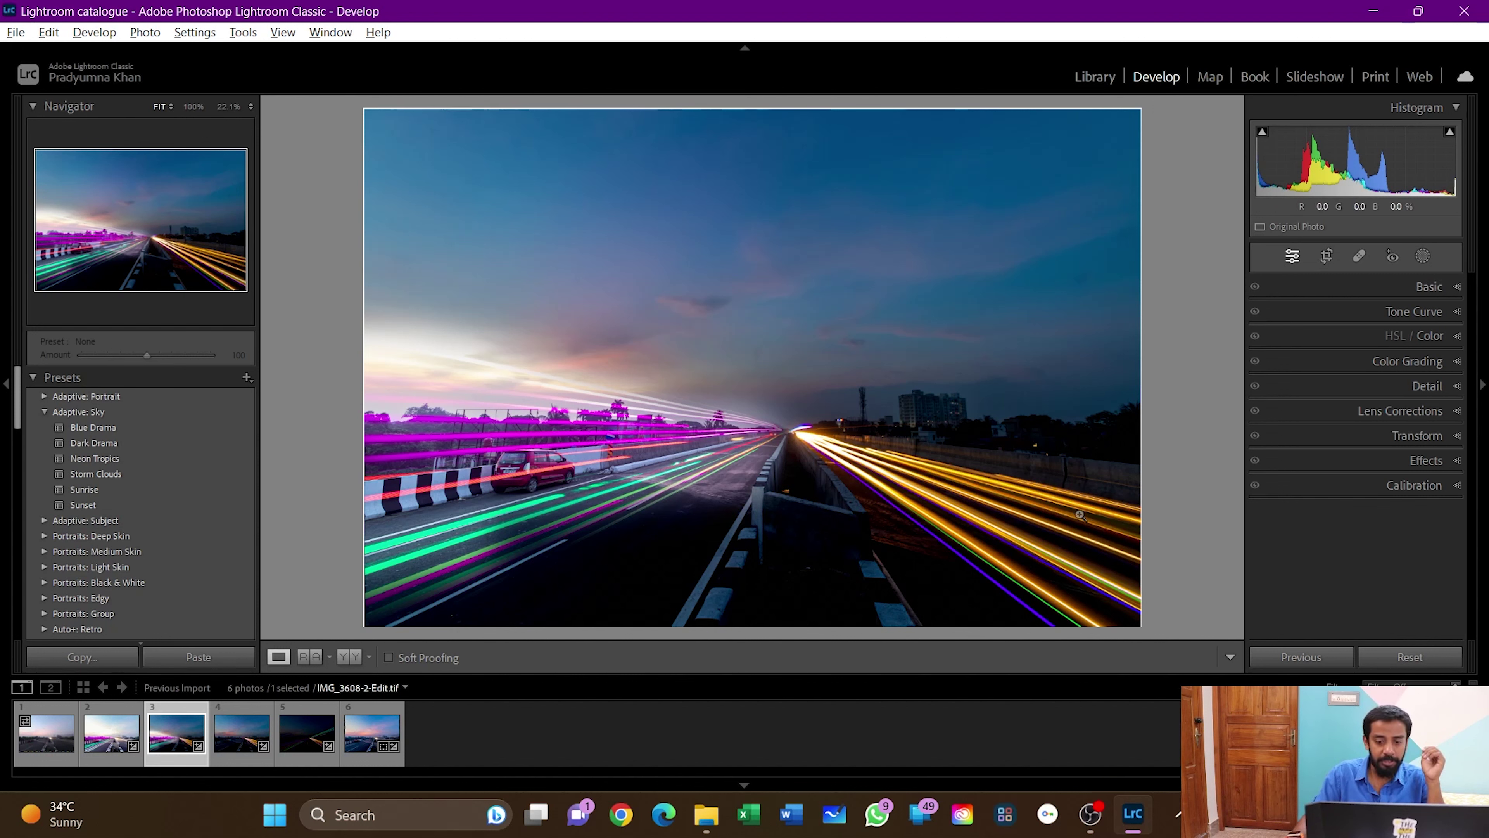
- Add a linear gradient mask running from the photo's bright left side towards the right, with Exposure at -1.05
click(1424, 257)
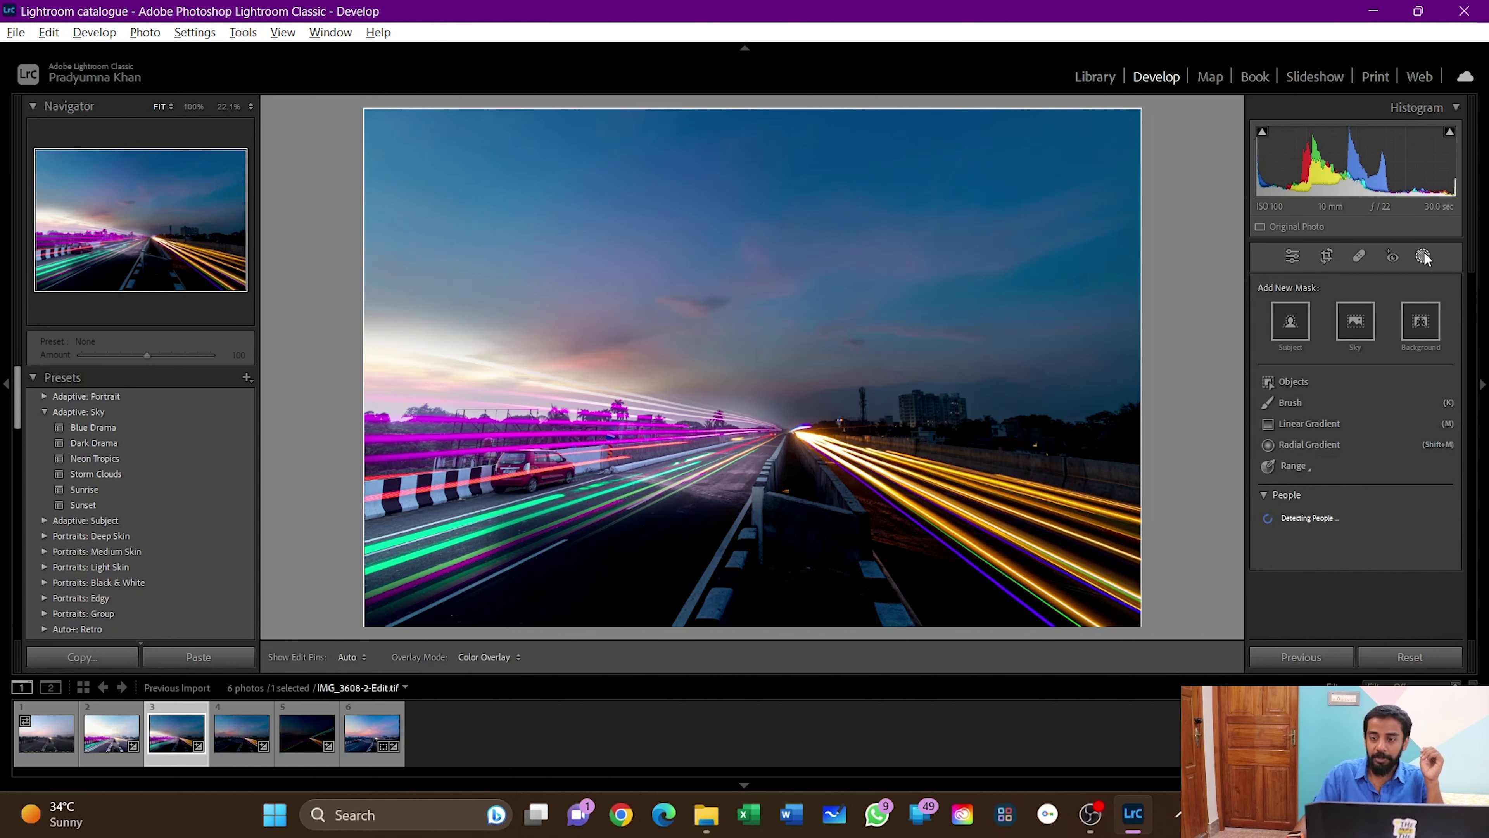
click(1280, 426)
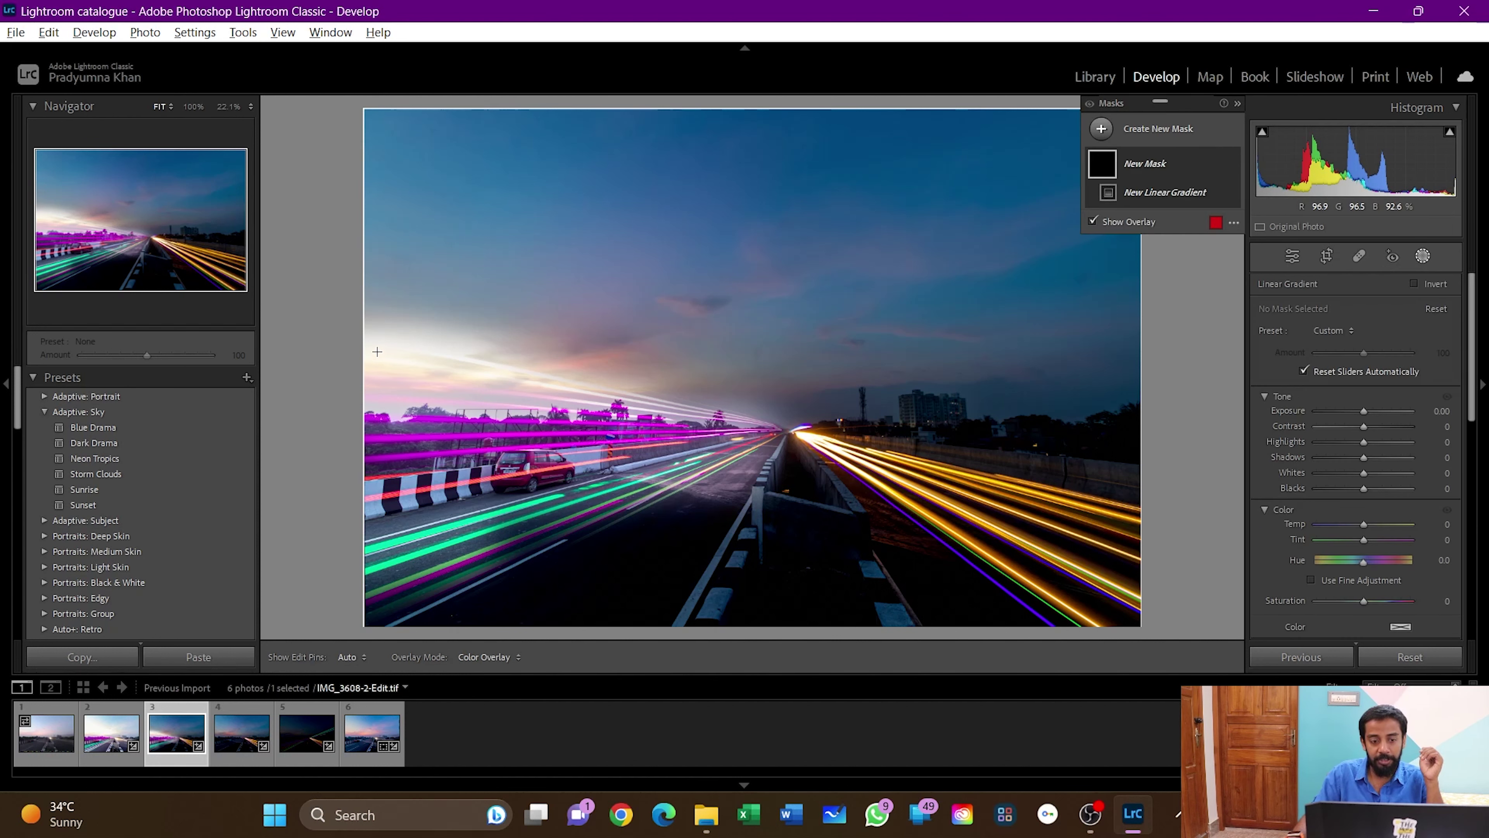
drag(377, 351, 1006, 391)
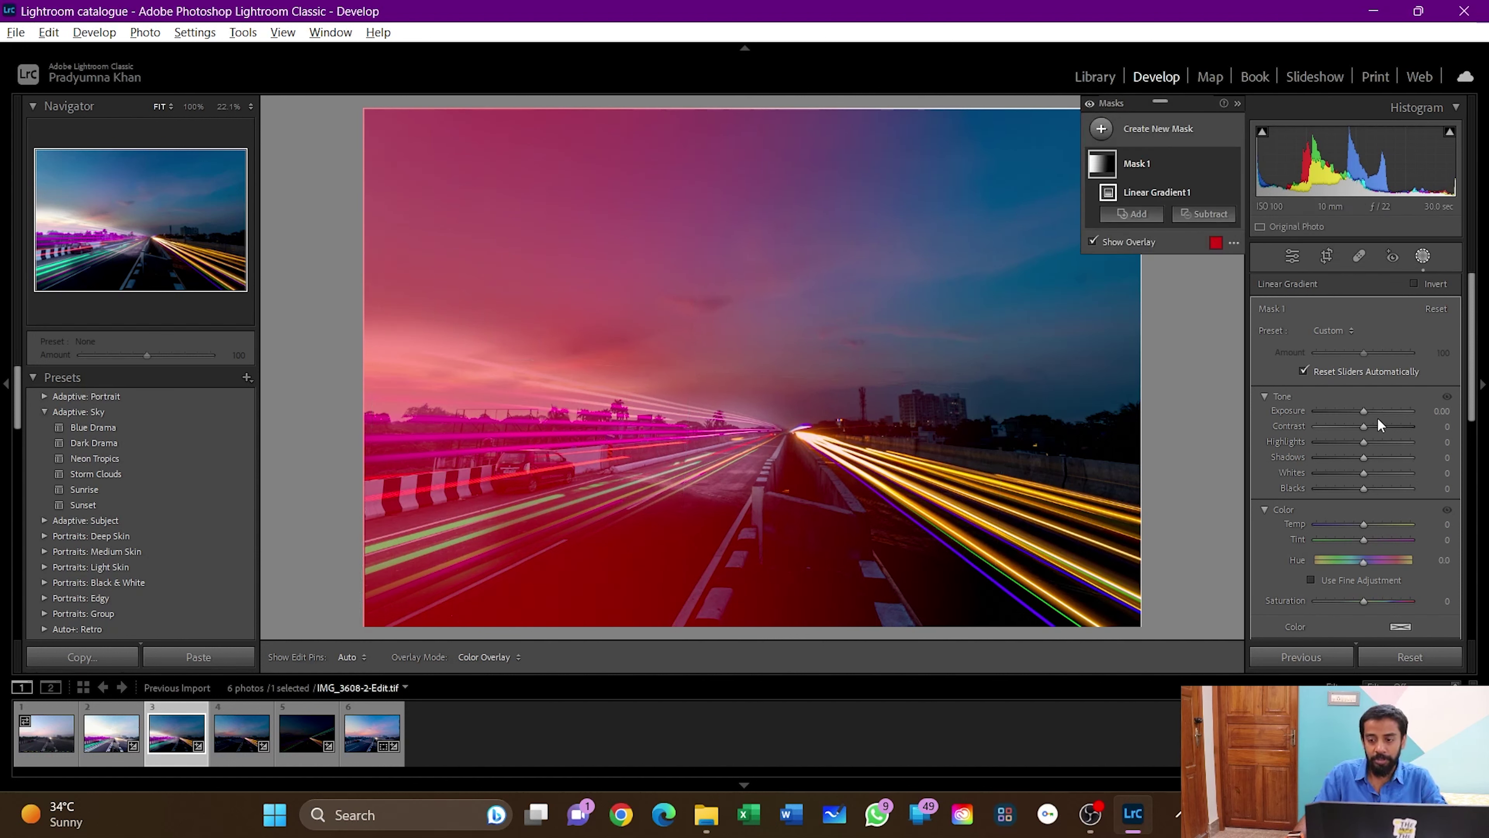
drag(1365, 405, 1352, 410)
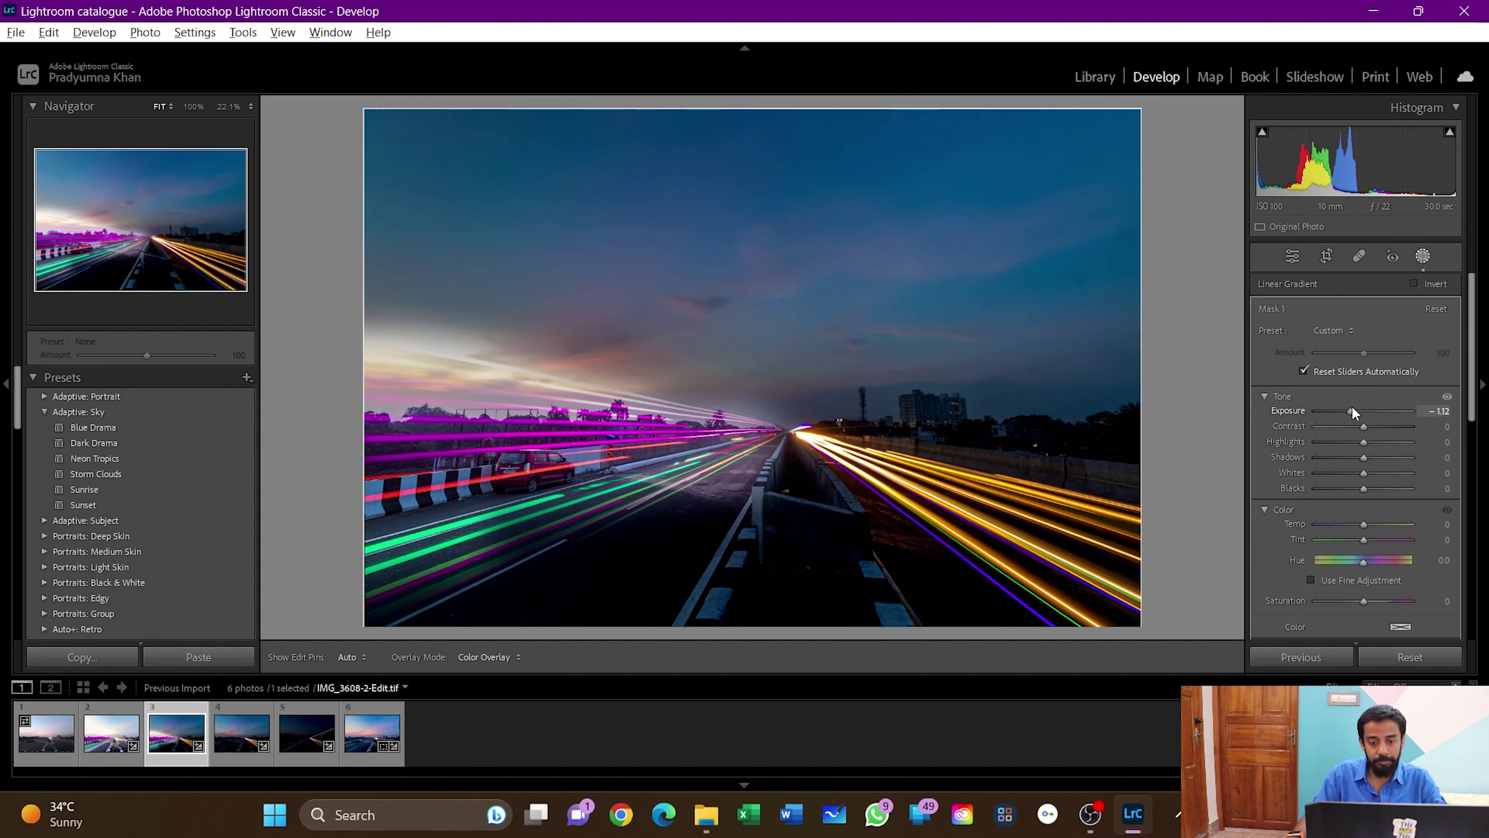
drag(1351, 410, 1354, 411)
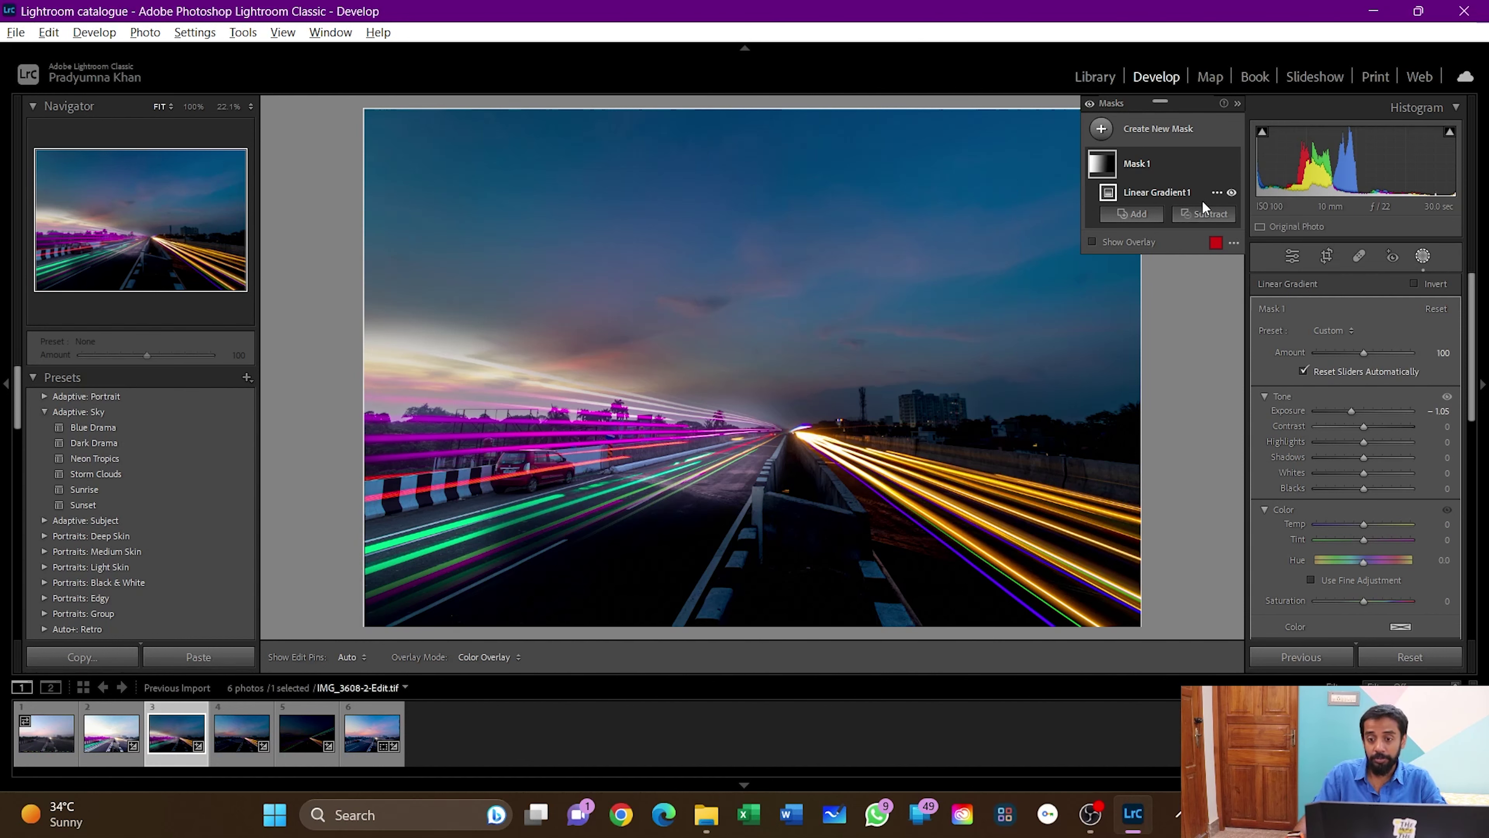
- Add a second linear gradient mask covering the road from the bottom up past the horizon, with Shadows at 21 and Clarity at 34
click(1099, 128)
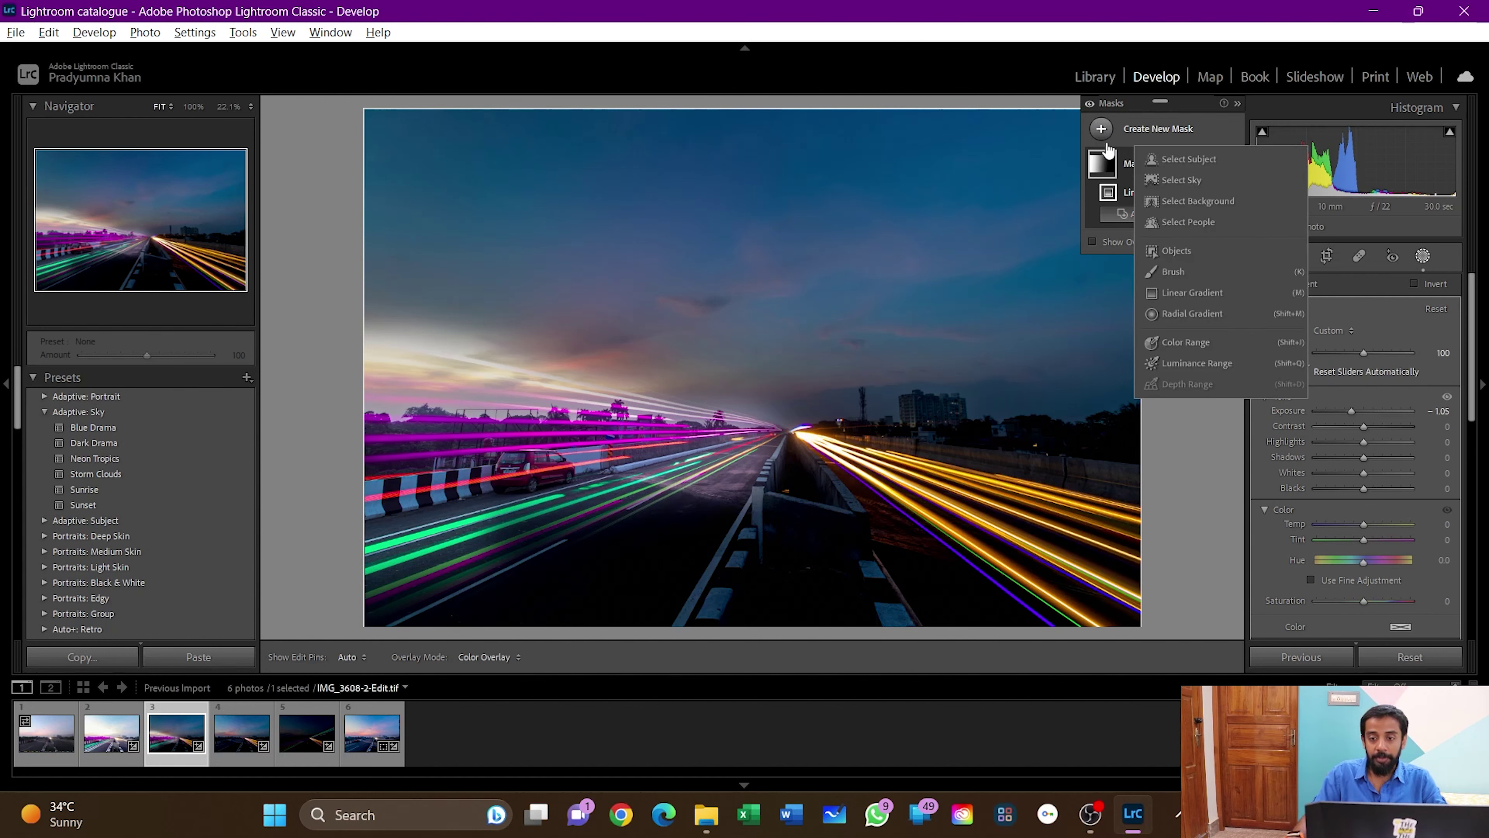
click(1195, 297)
drag(856, 572, 856, 356)
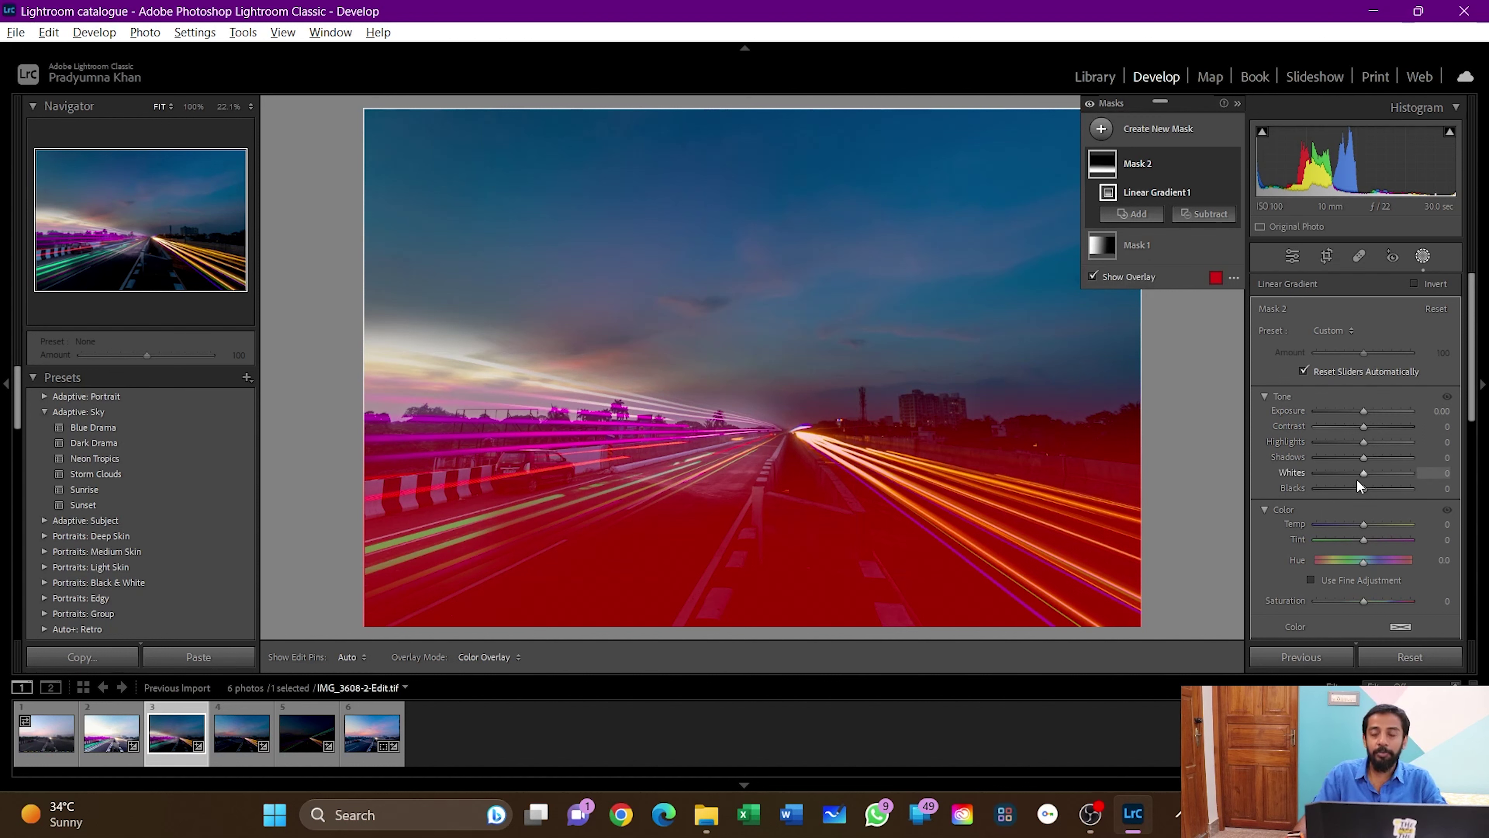
drag(1362, 455, 1369, 463)
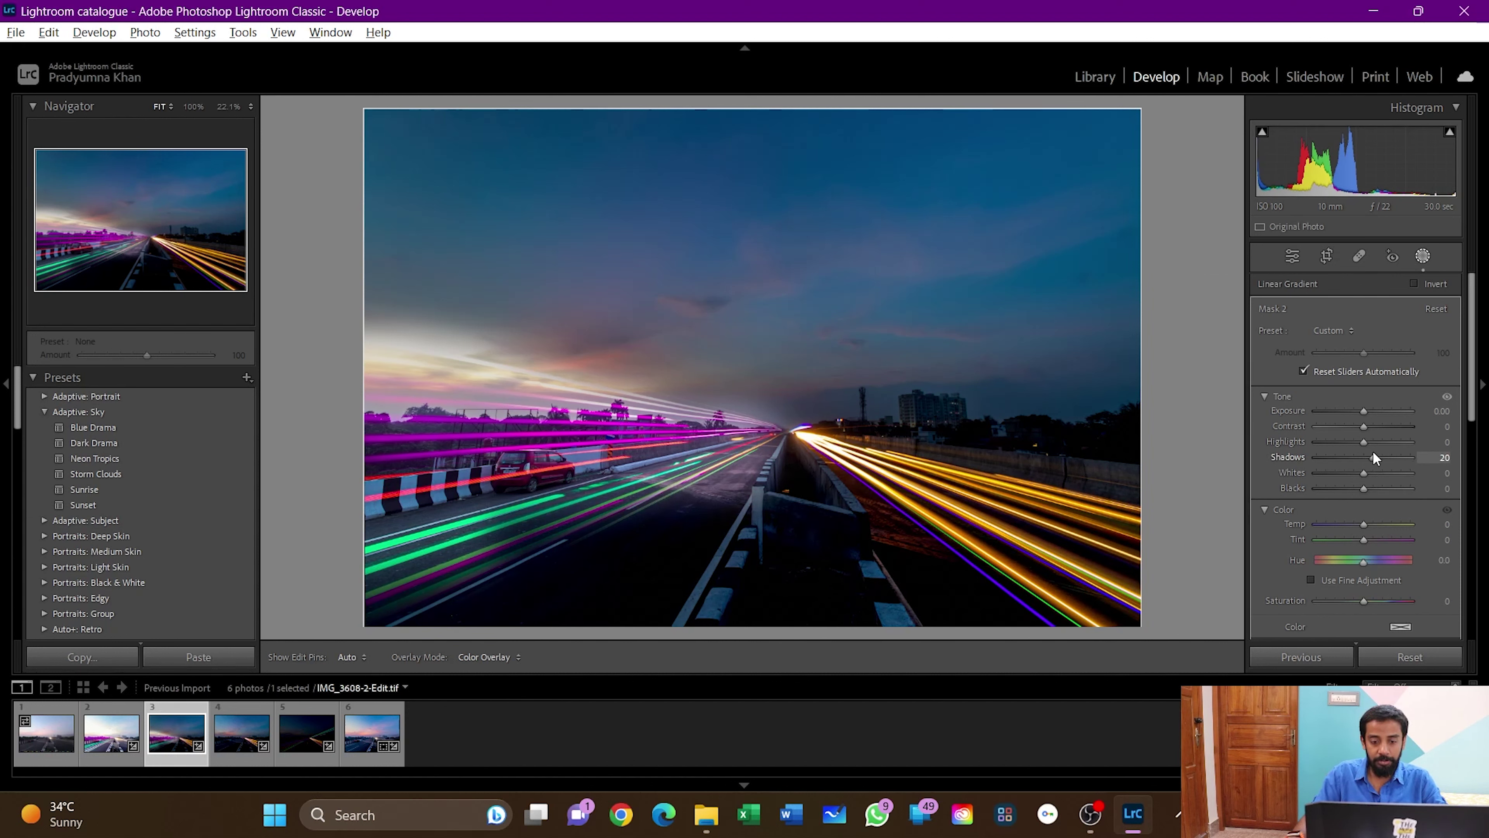
drag(1373, 453, 1373, 453)
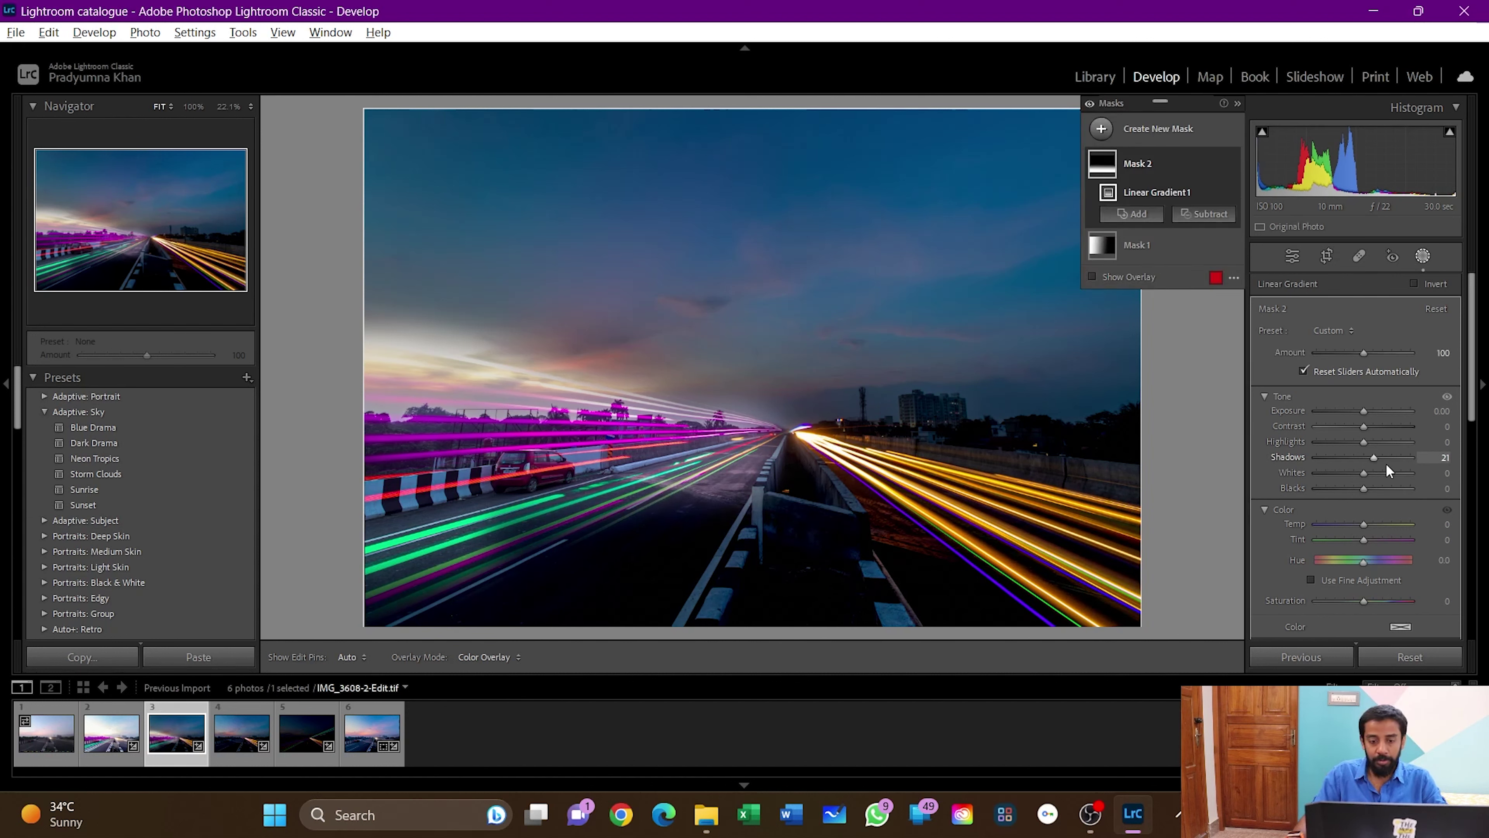
scroll(1387, 579, down, 3)
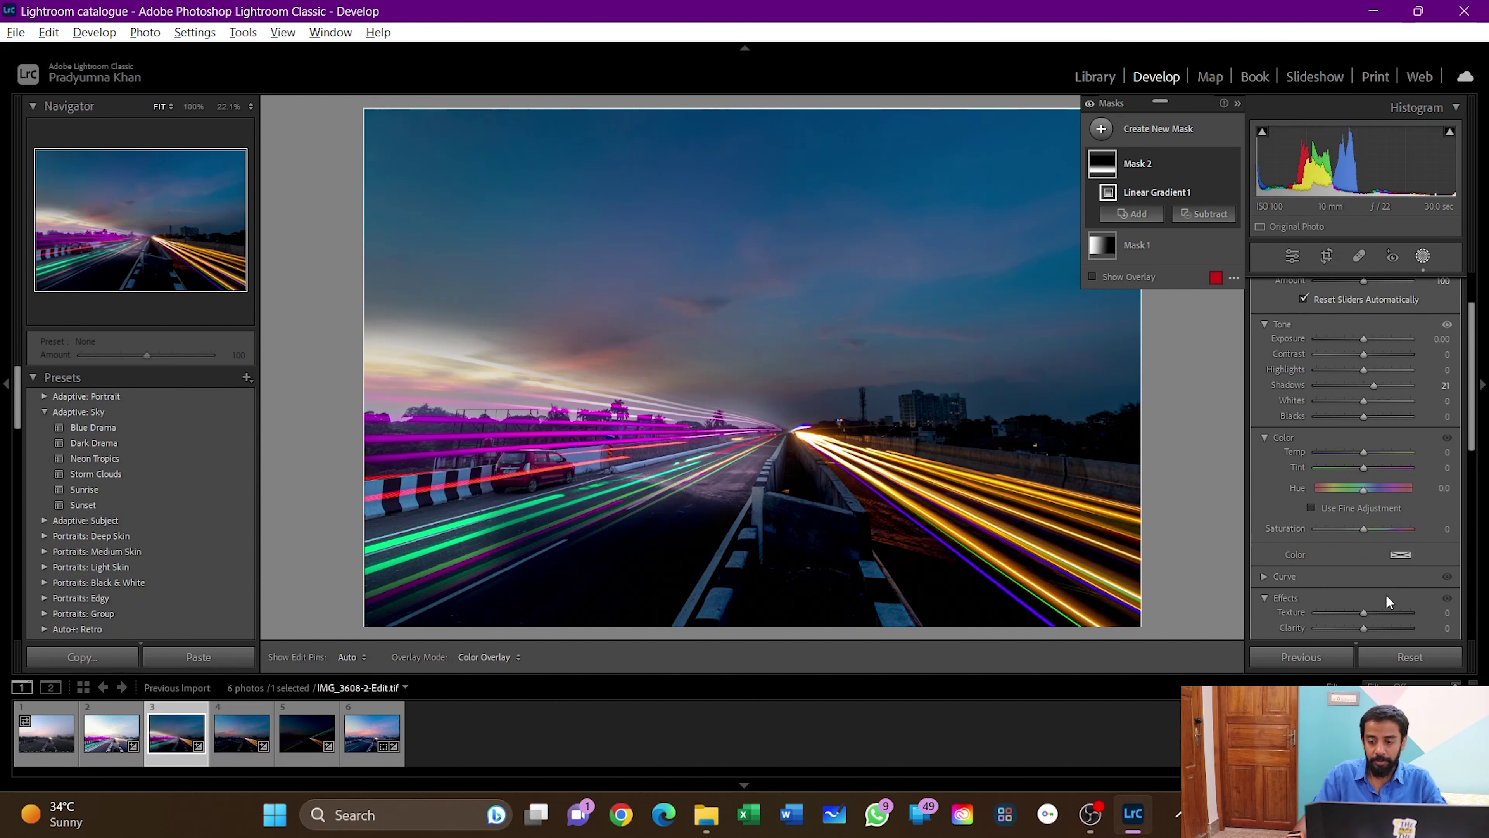
drag(1365, 624, 1380, 621)
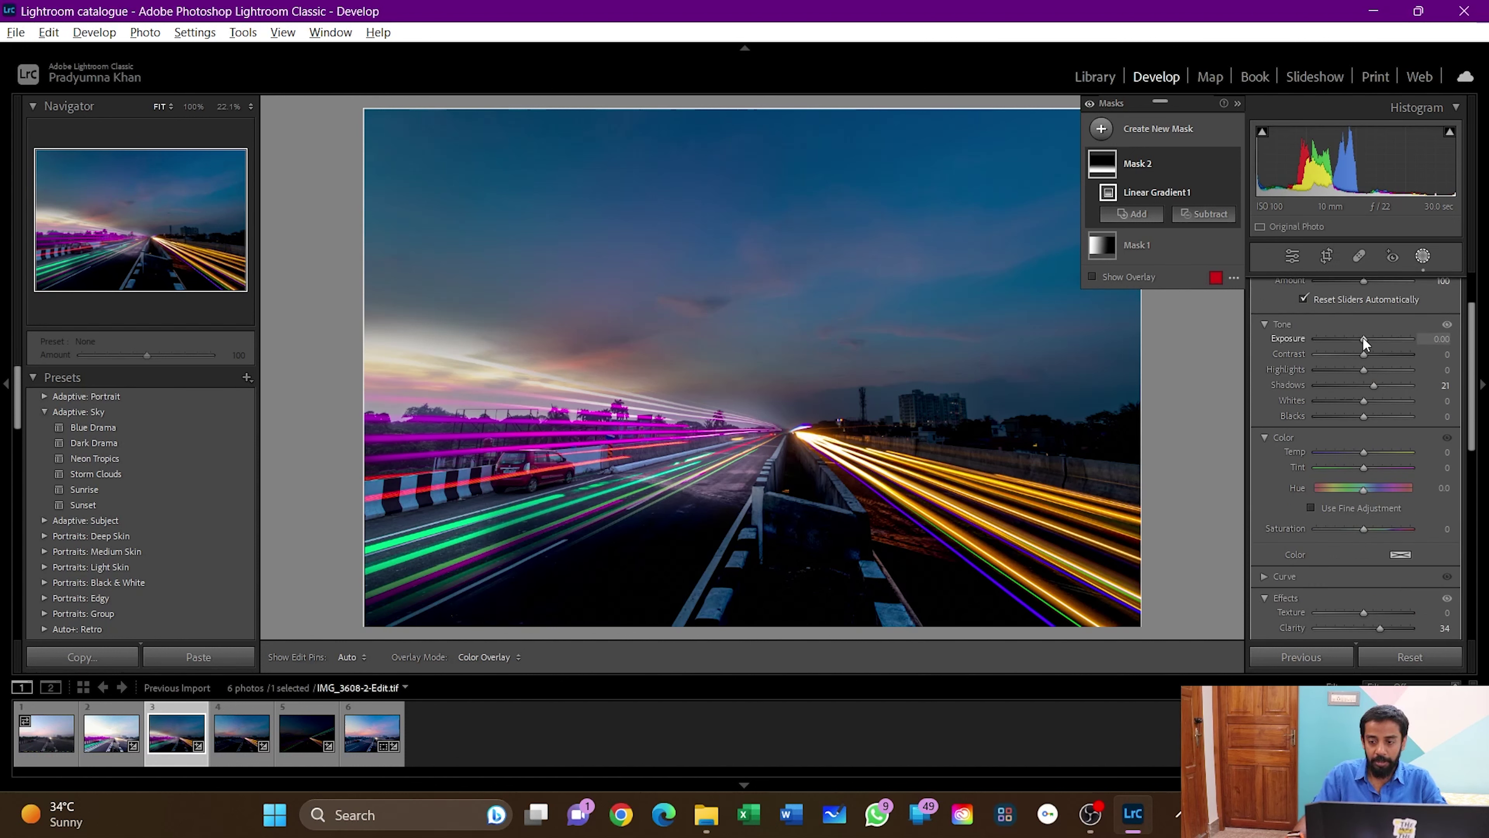
drag(1362, 338, 1370, 340)
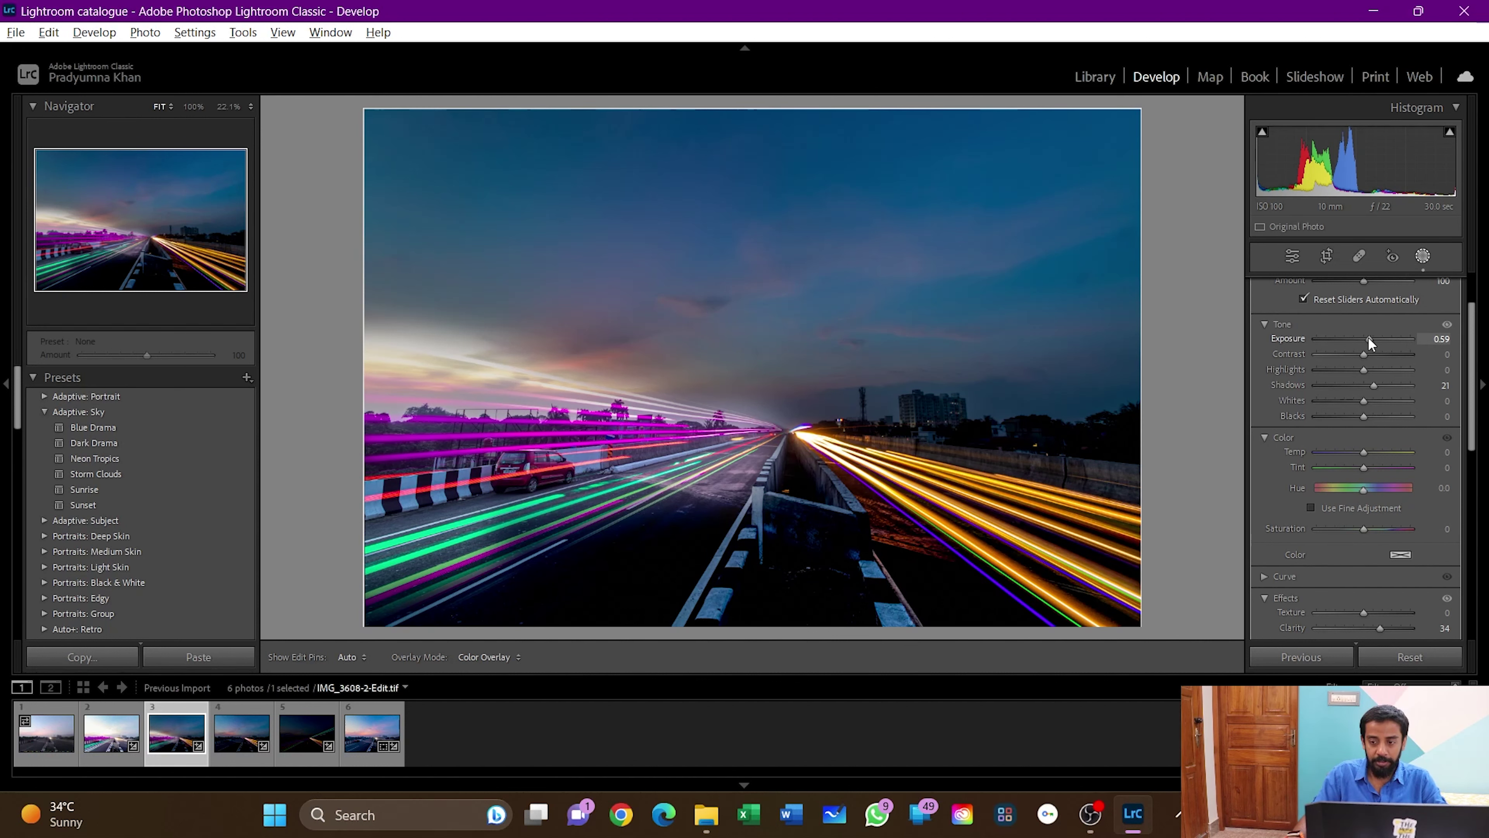
drag(1368, 340, 1368, 336)
double_click(1367, 337)
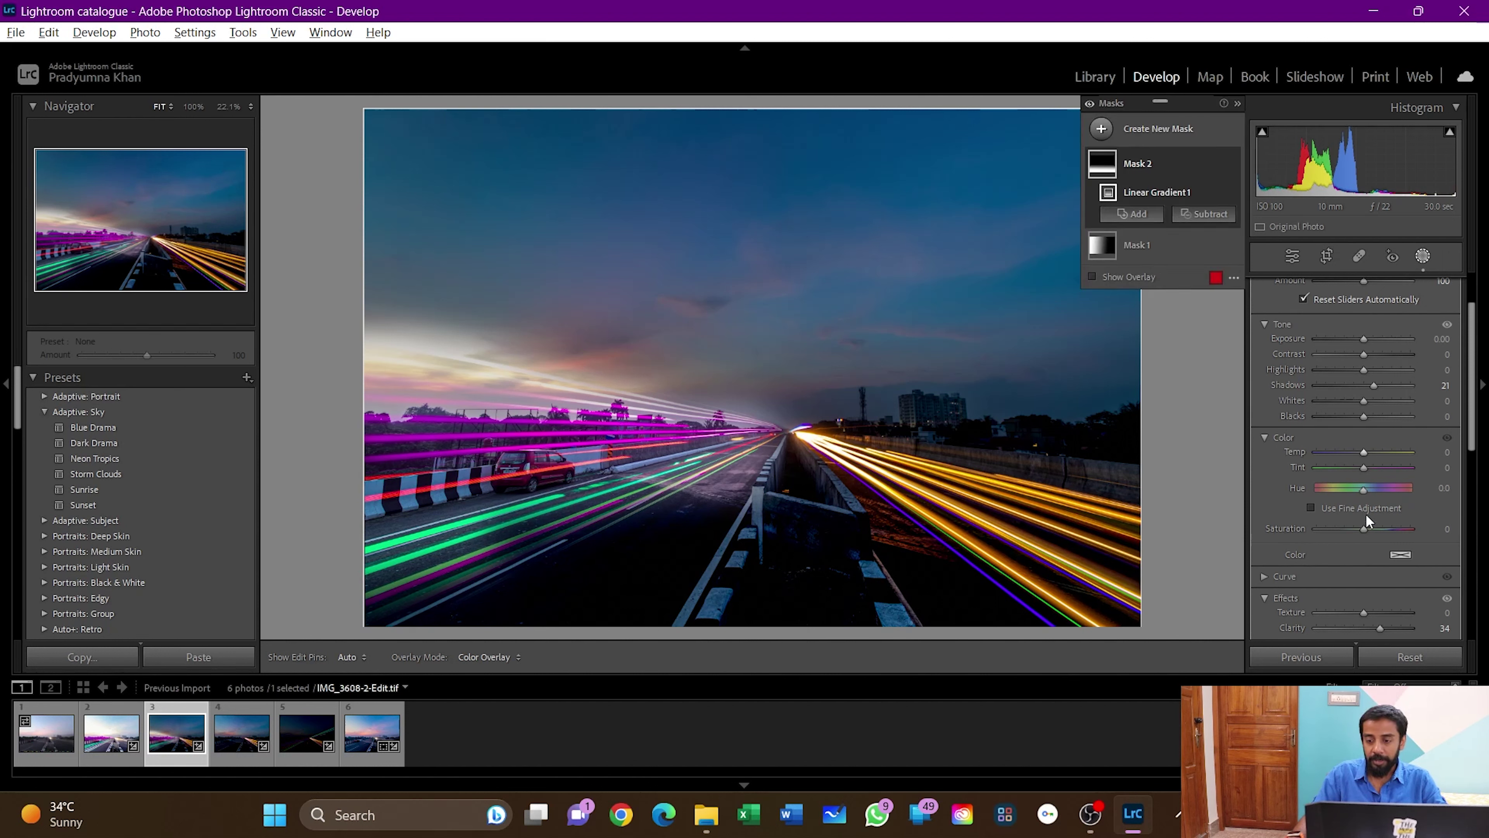
- Set the Texture of the road's linear gradient mask to 28
drag(1366, 611, 1377, 611)
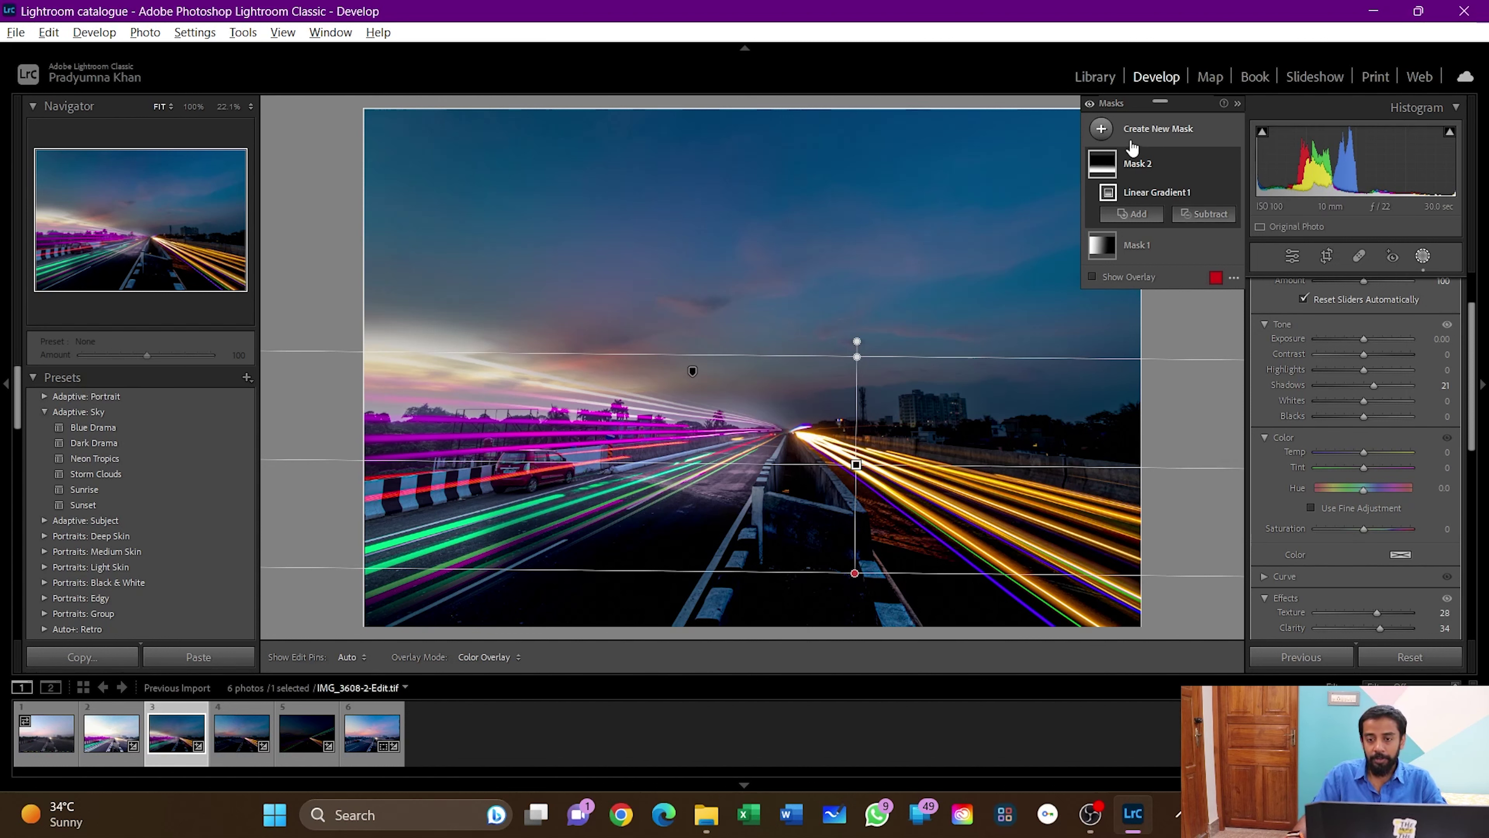
- Add a narrow, tilted radial gradient mask over the left carriageway beside the median, and lower its Highlights to -41
click(1101, 131)
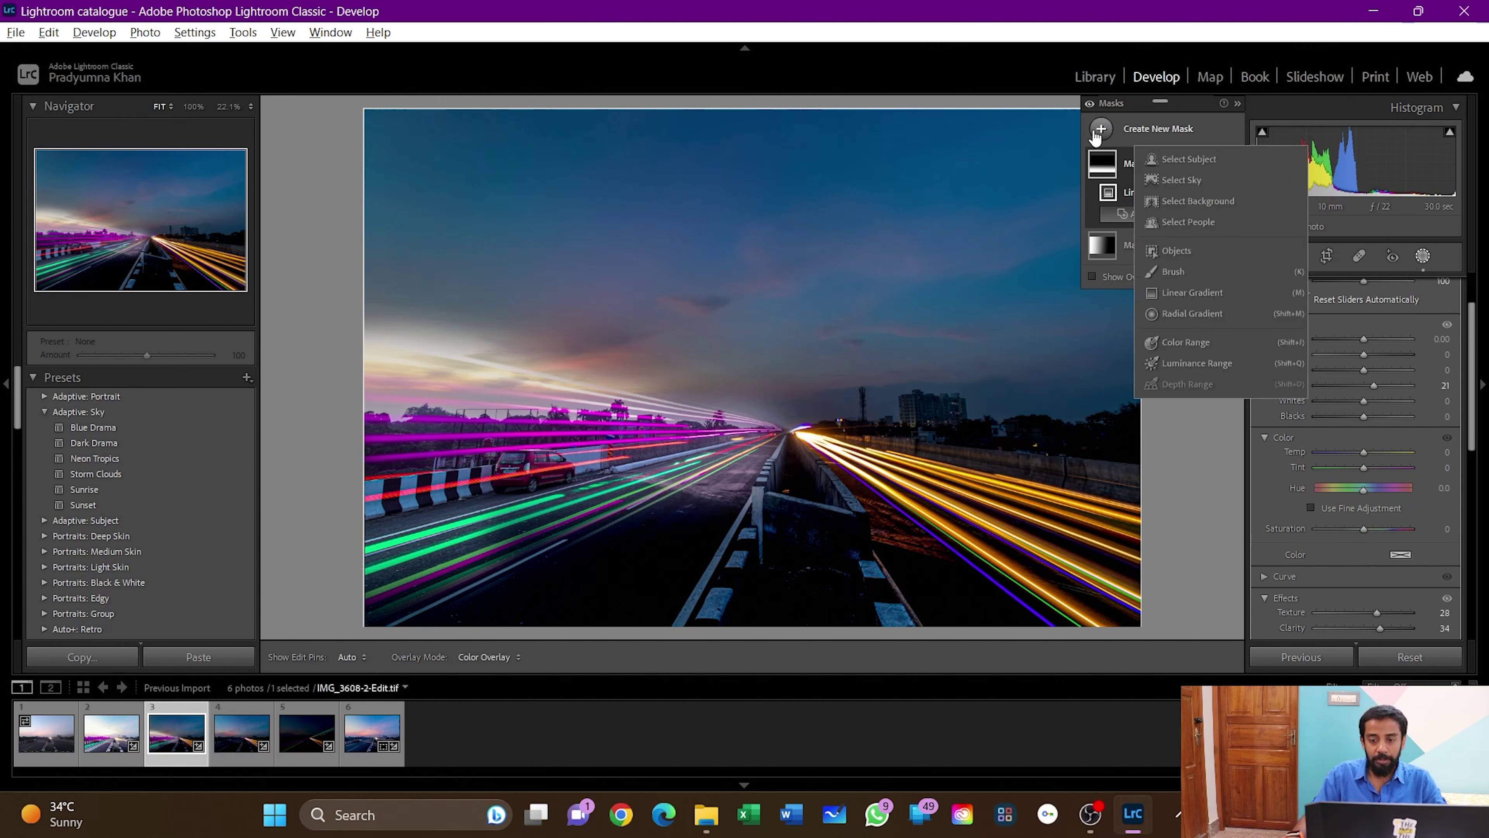
click(1193, 314)
drag(720, 457, 938, 402)
drag(938, 469, 948, 371)
drag(537, 572, 584, 538)
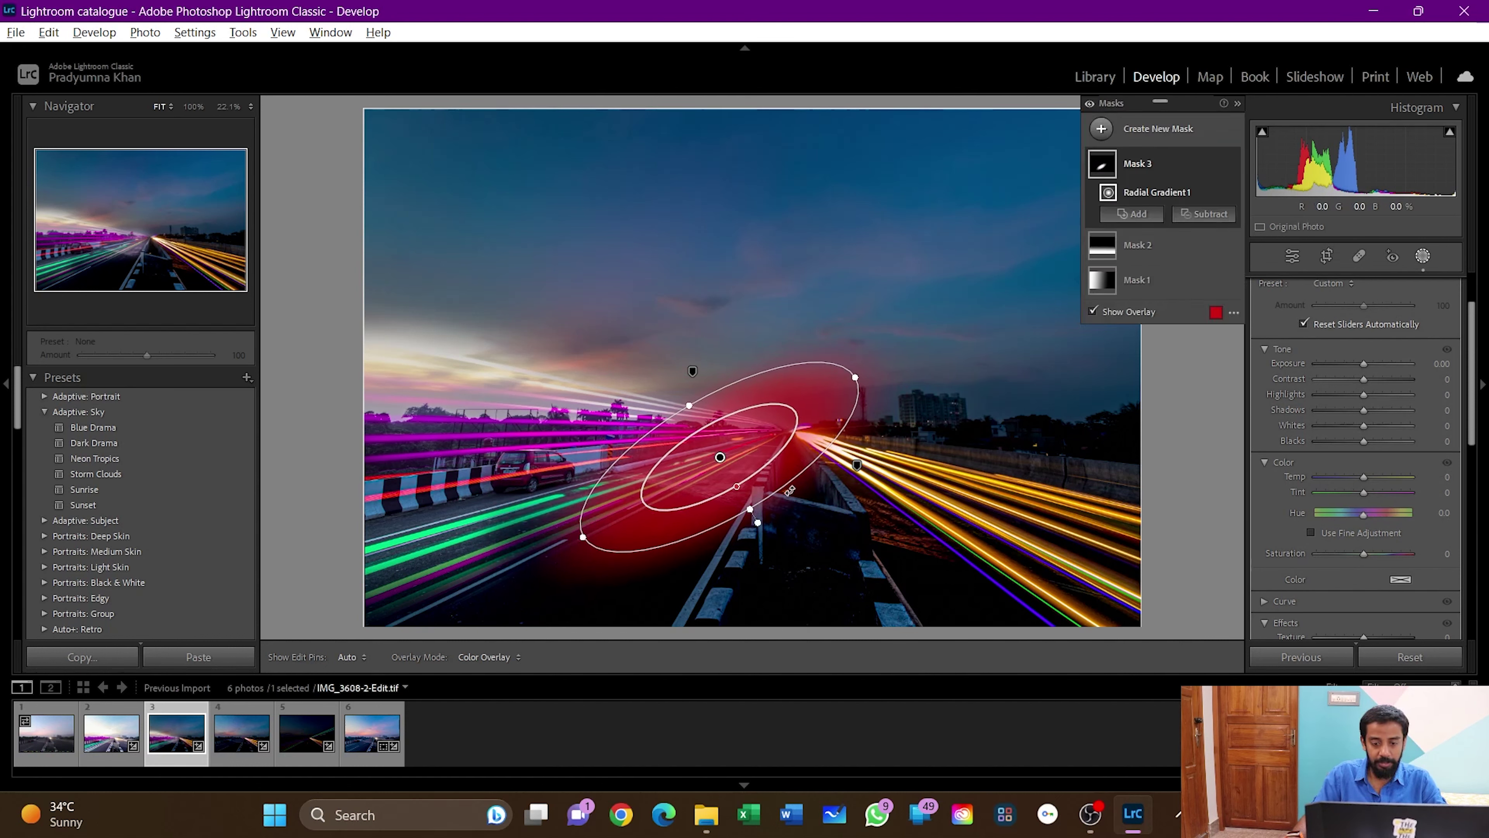
drag(842, 441, 831, 405)
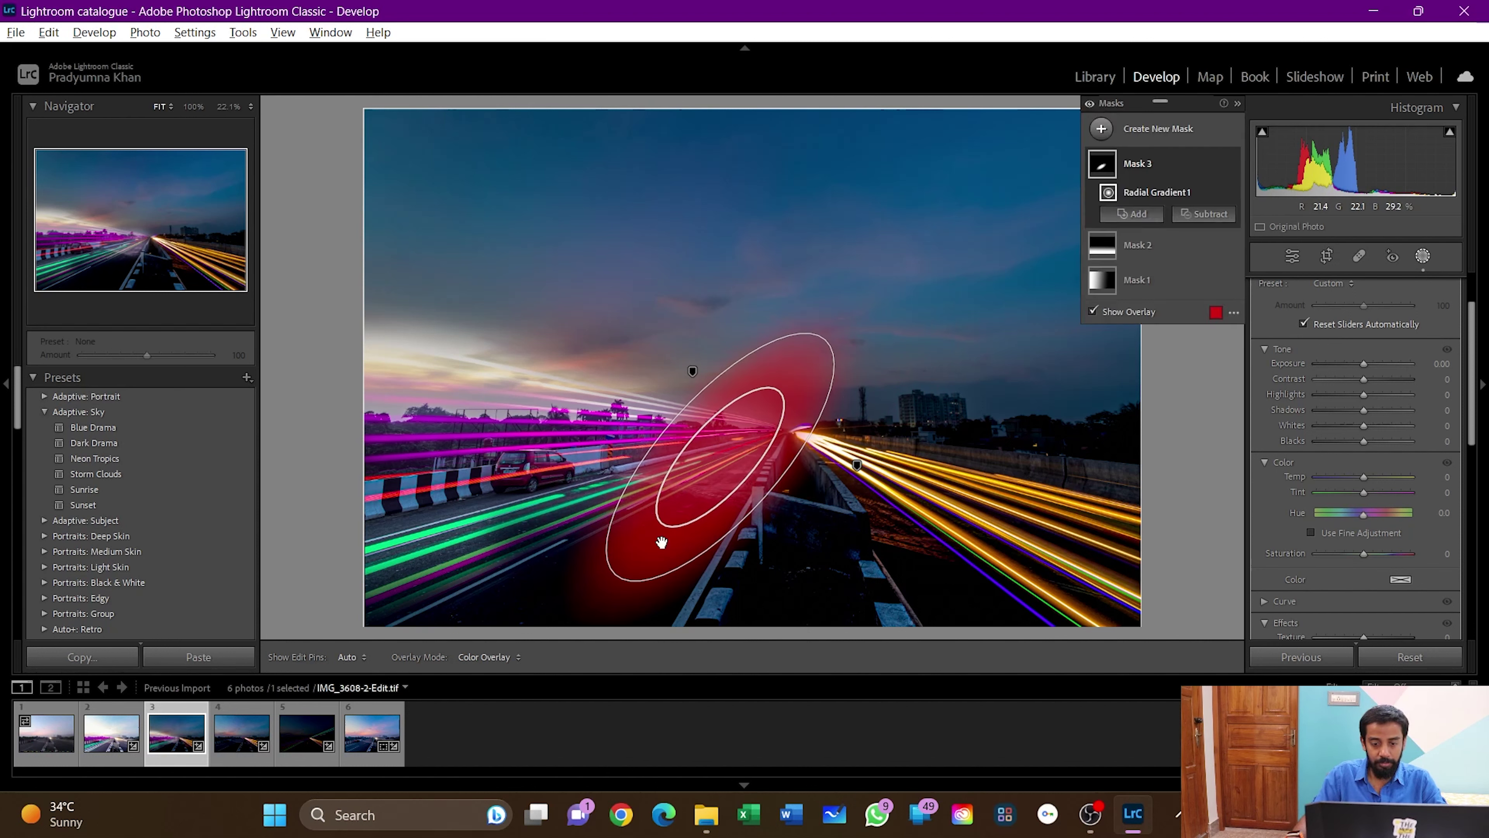
drag(614, 578, 636, 553)
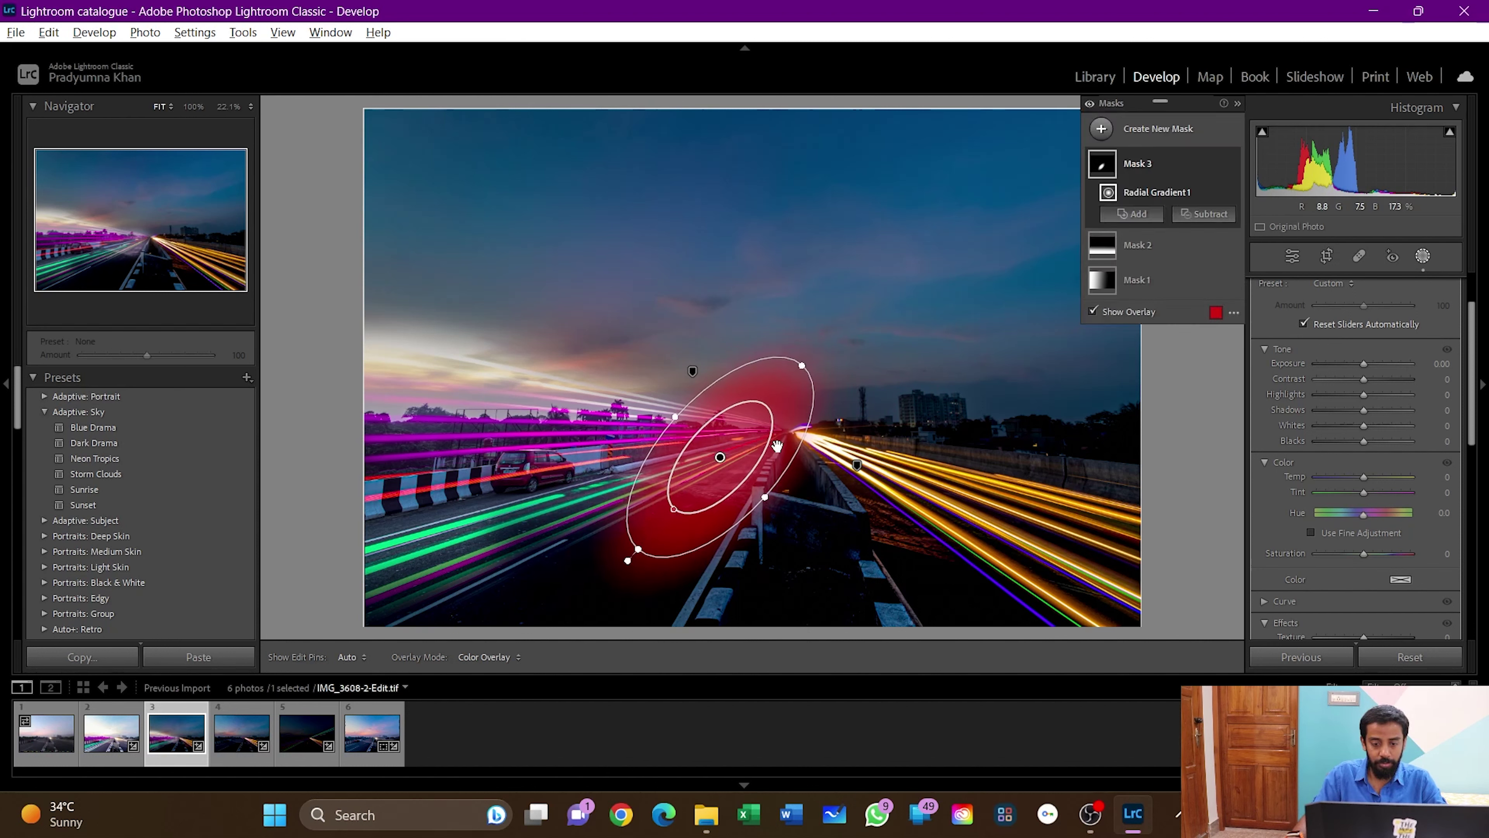
drag(766, 499, 715, 467)
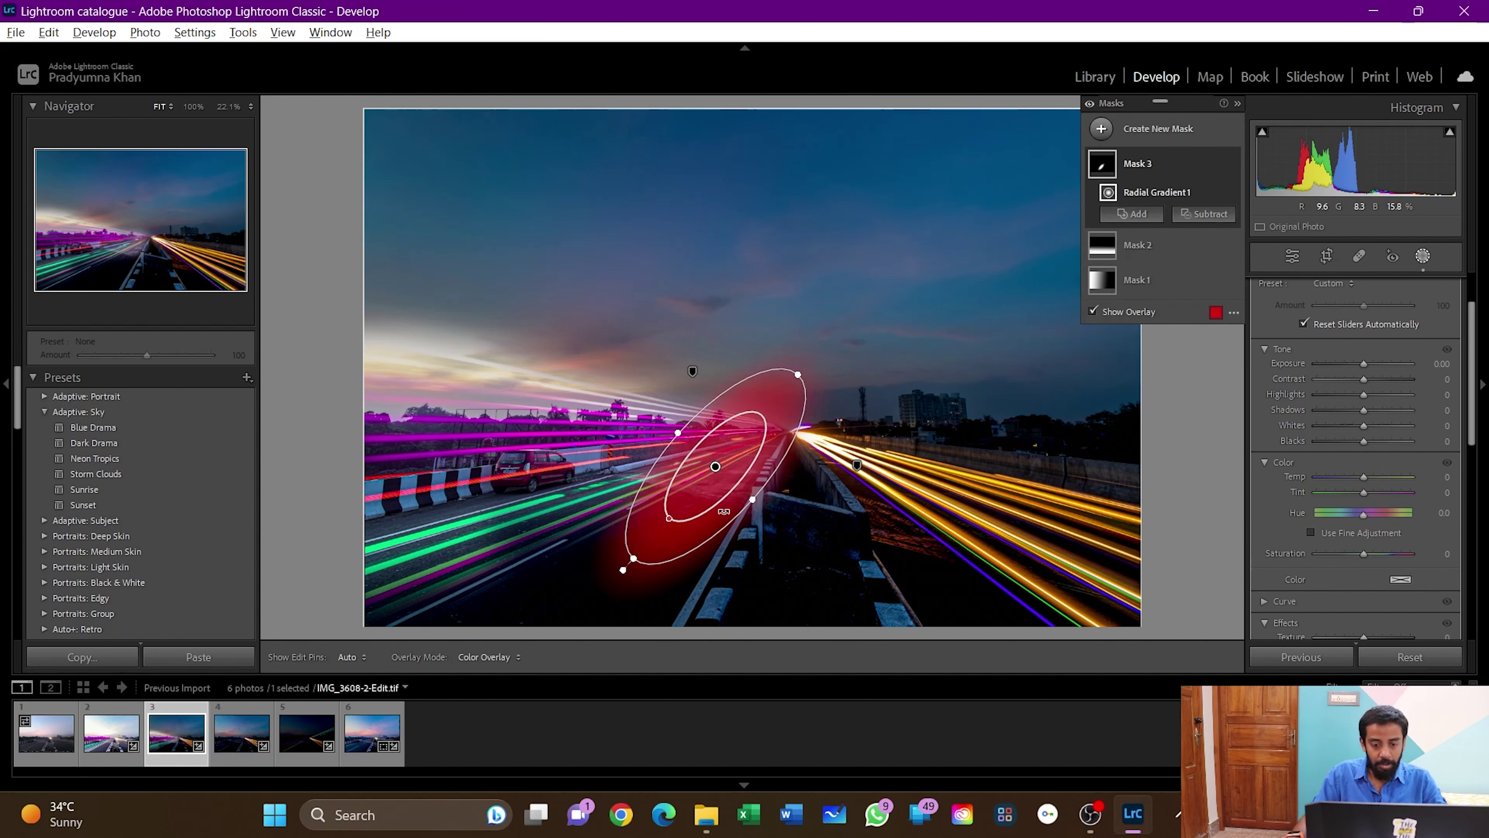
drag(628, 564, 636, 555)
drag(1365, 392, 1350, 394)
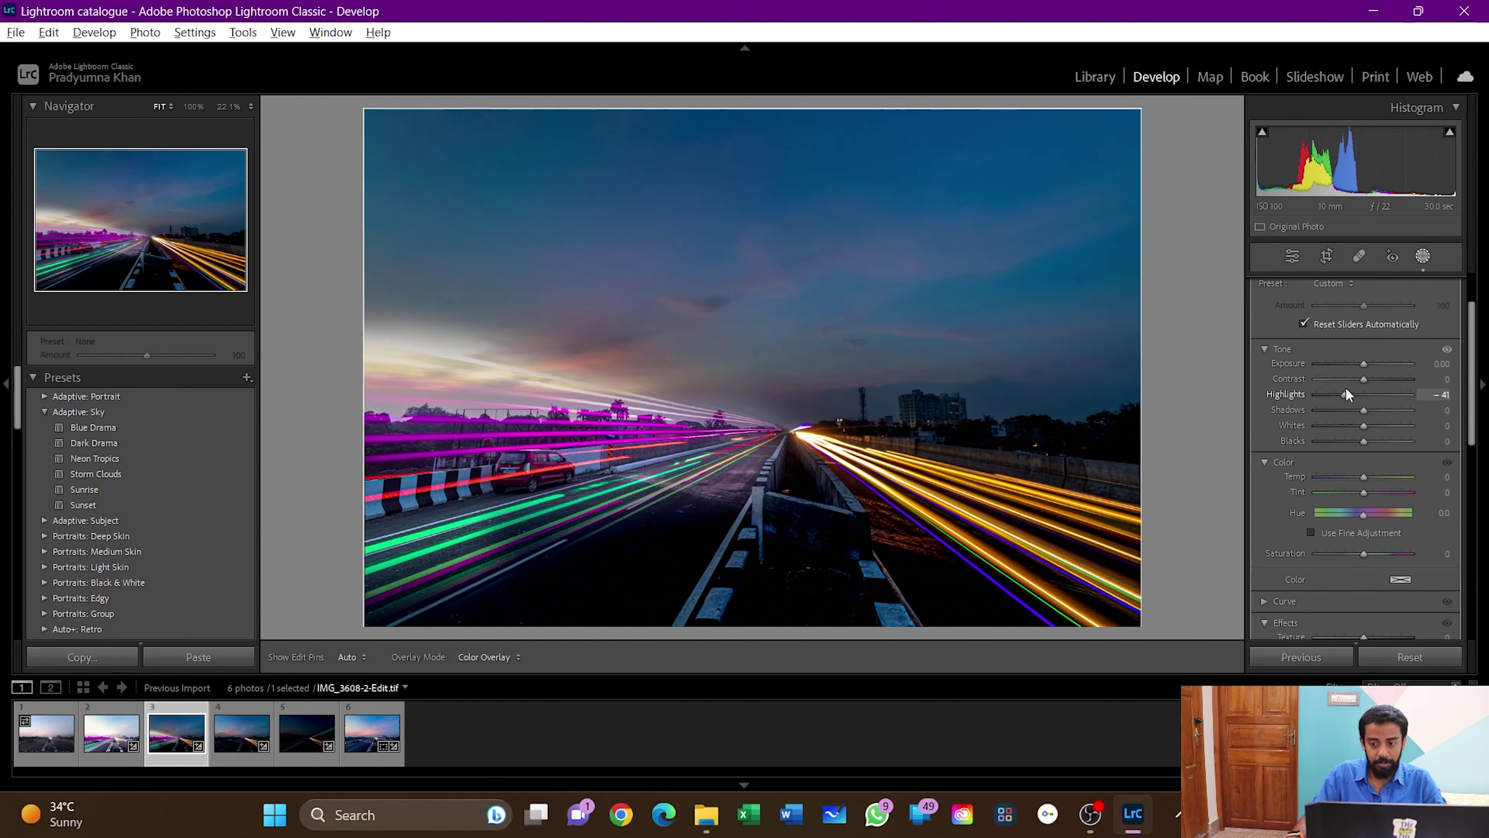
- Subtract a brush from the radial gradient mask, painting along its upper edge by the vanishing point and the median, and finish masking
drag(1346, 389, 1345, 387)
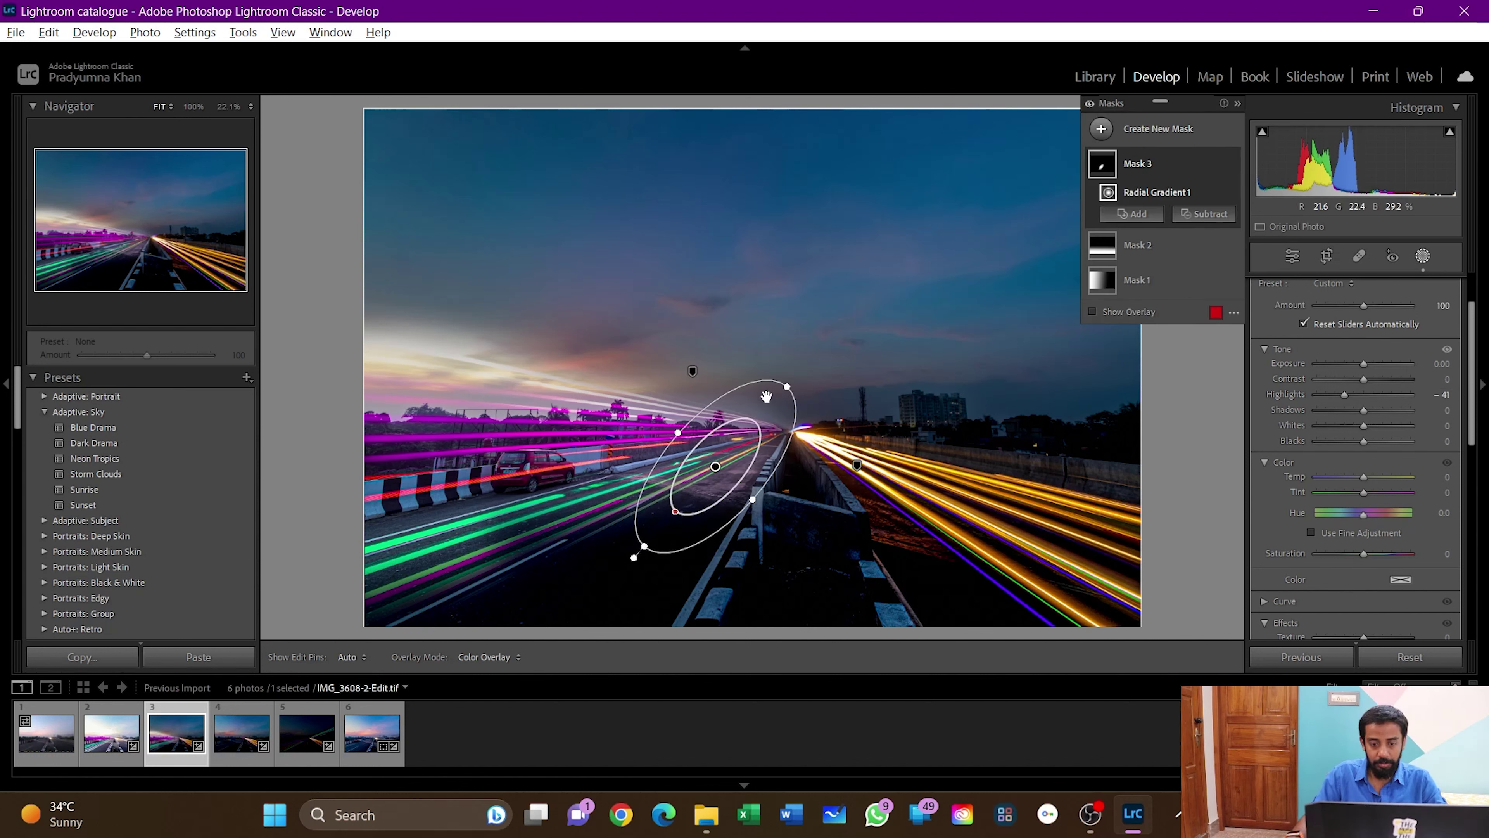
mouse_move(1112, 170)
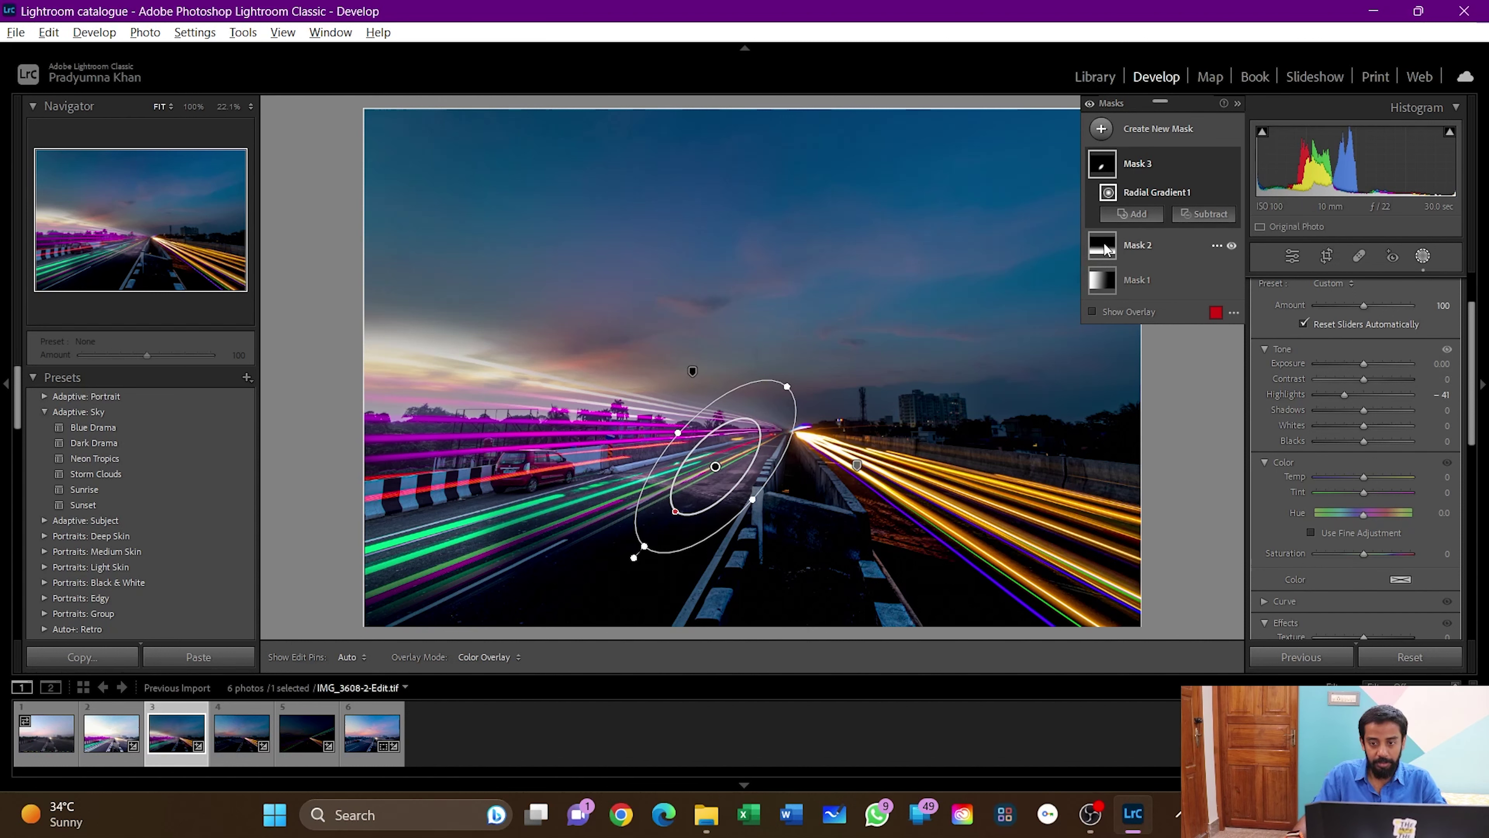
click(1226, 218)
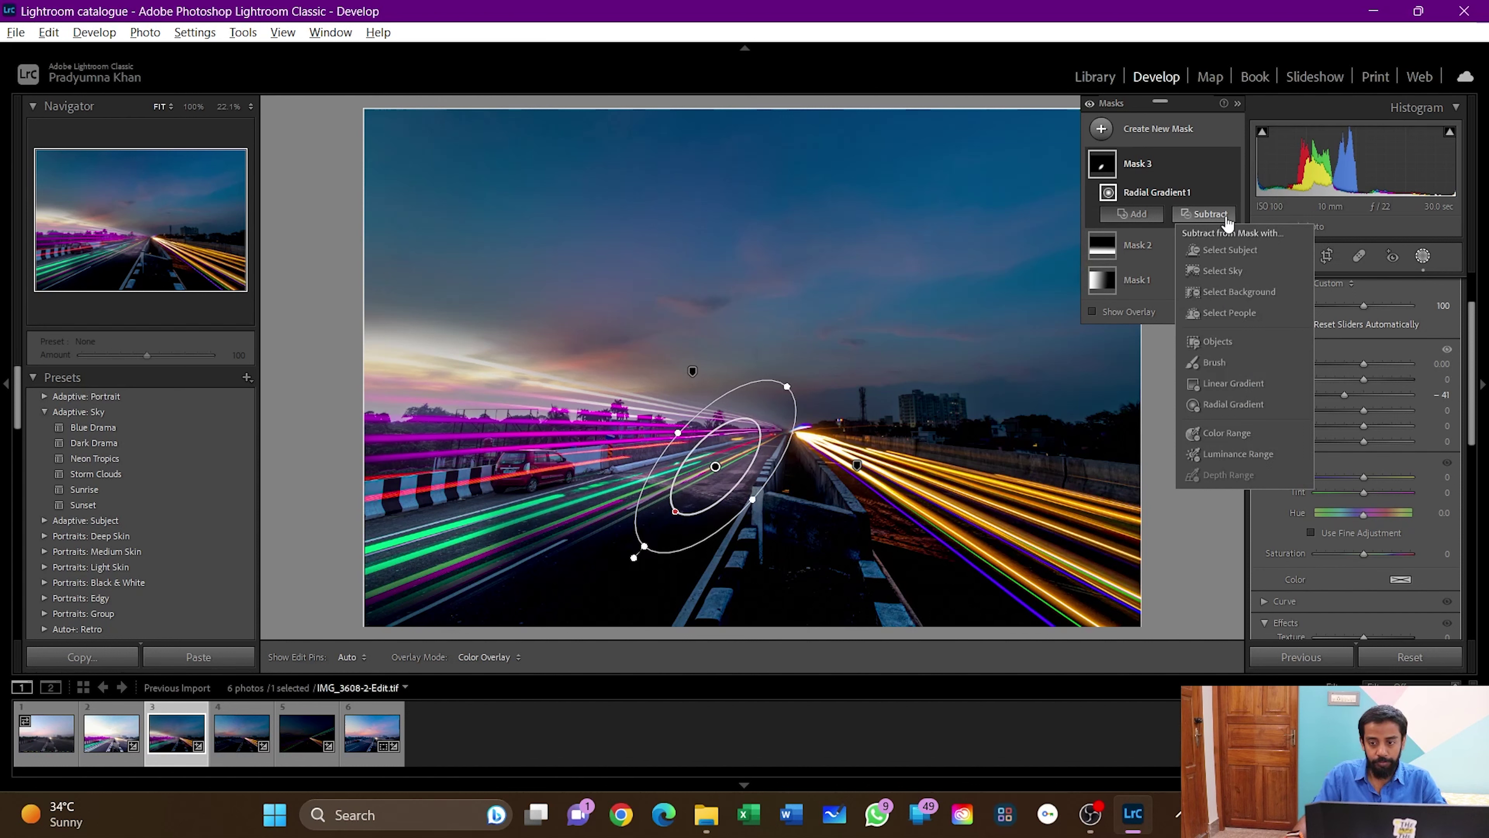
click(1216, 364)
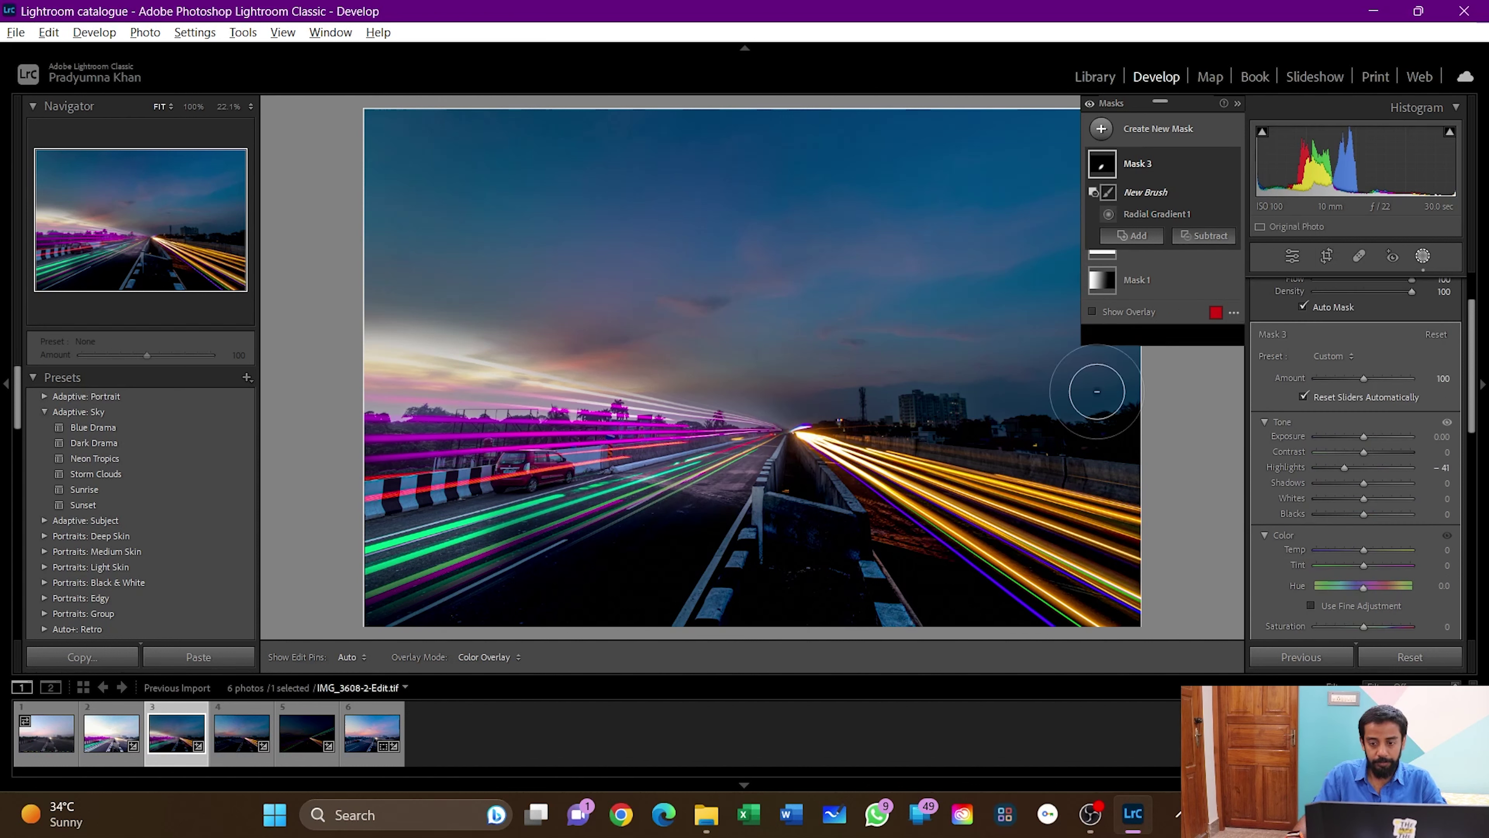
key(h)
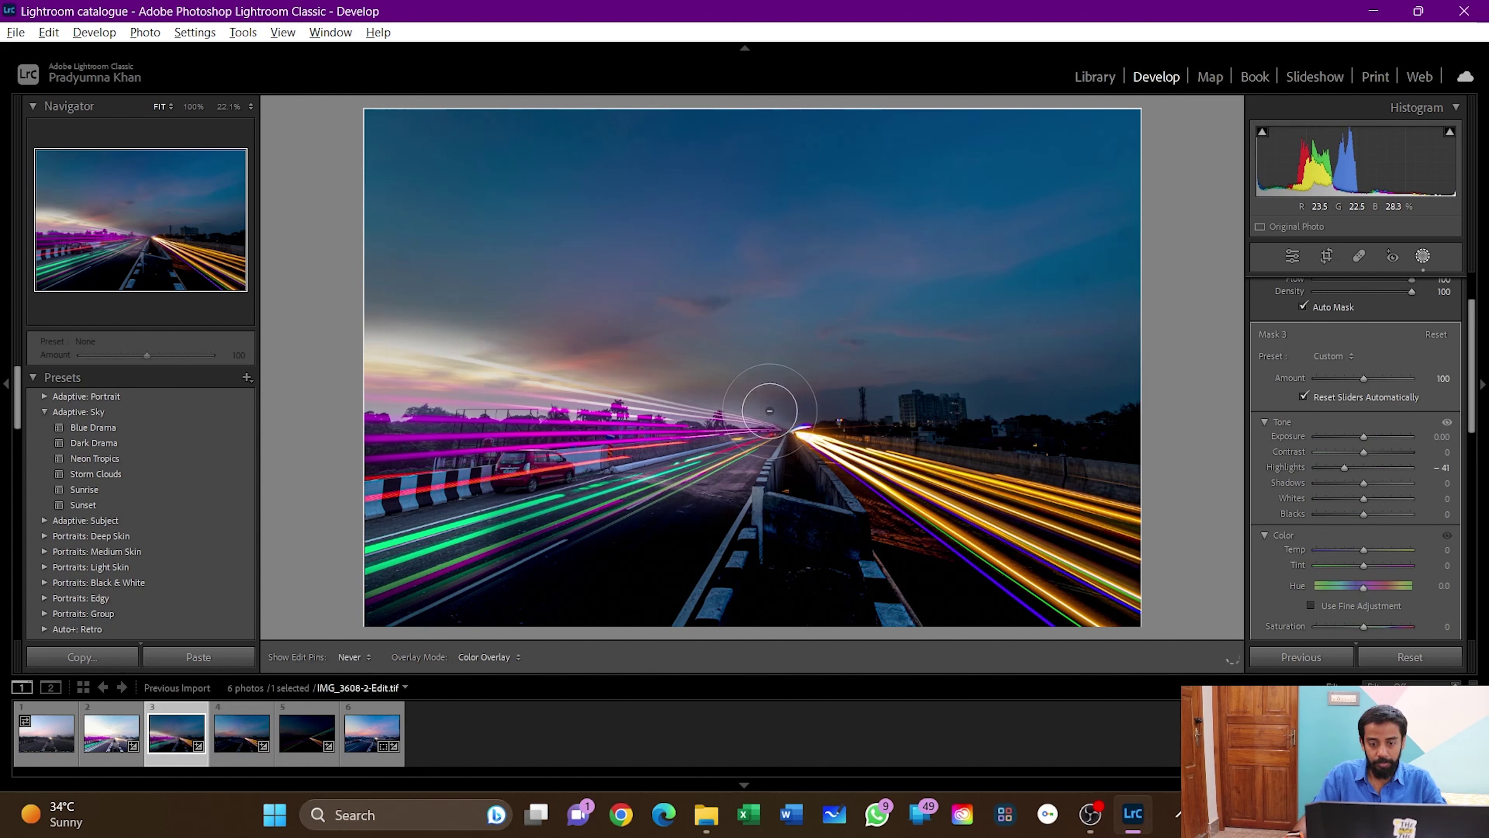
key(h)
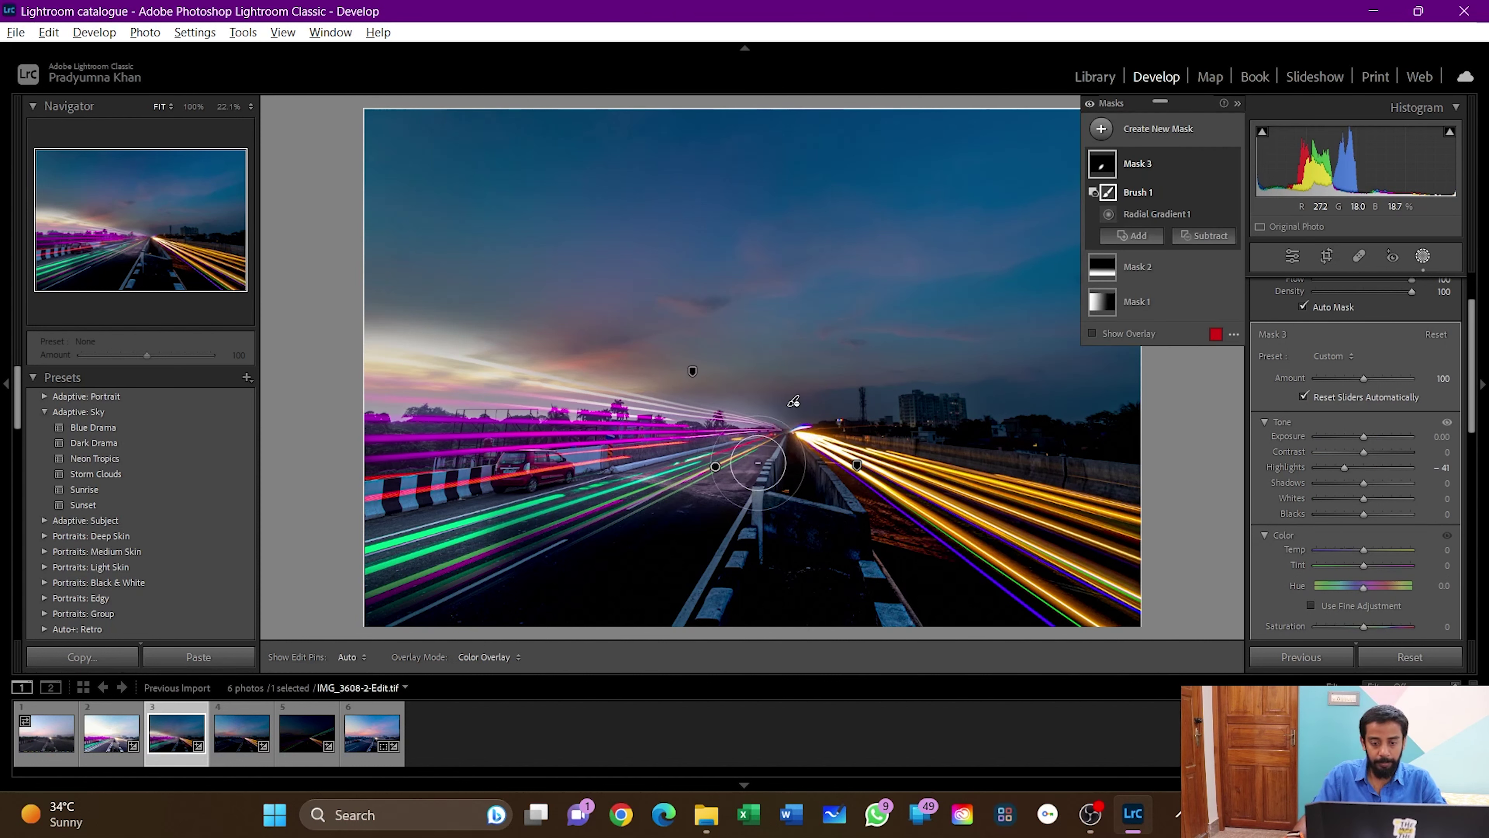
mouse_move(1112, 179)
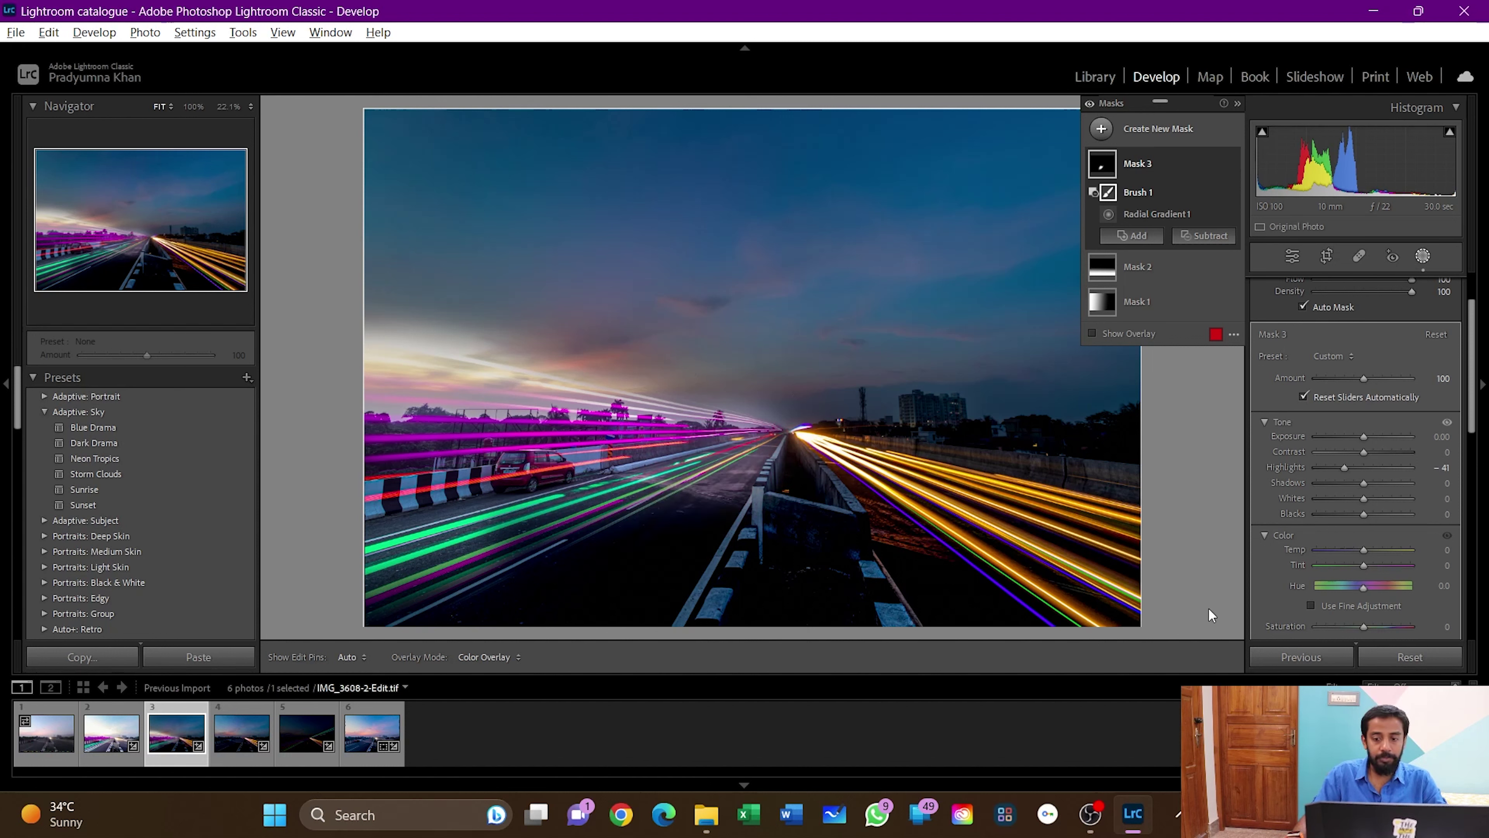
click(1294, 251)
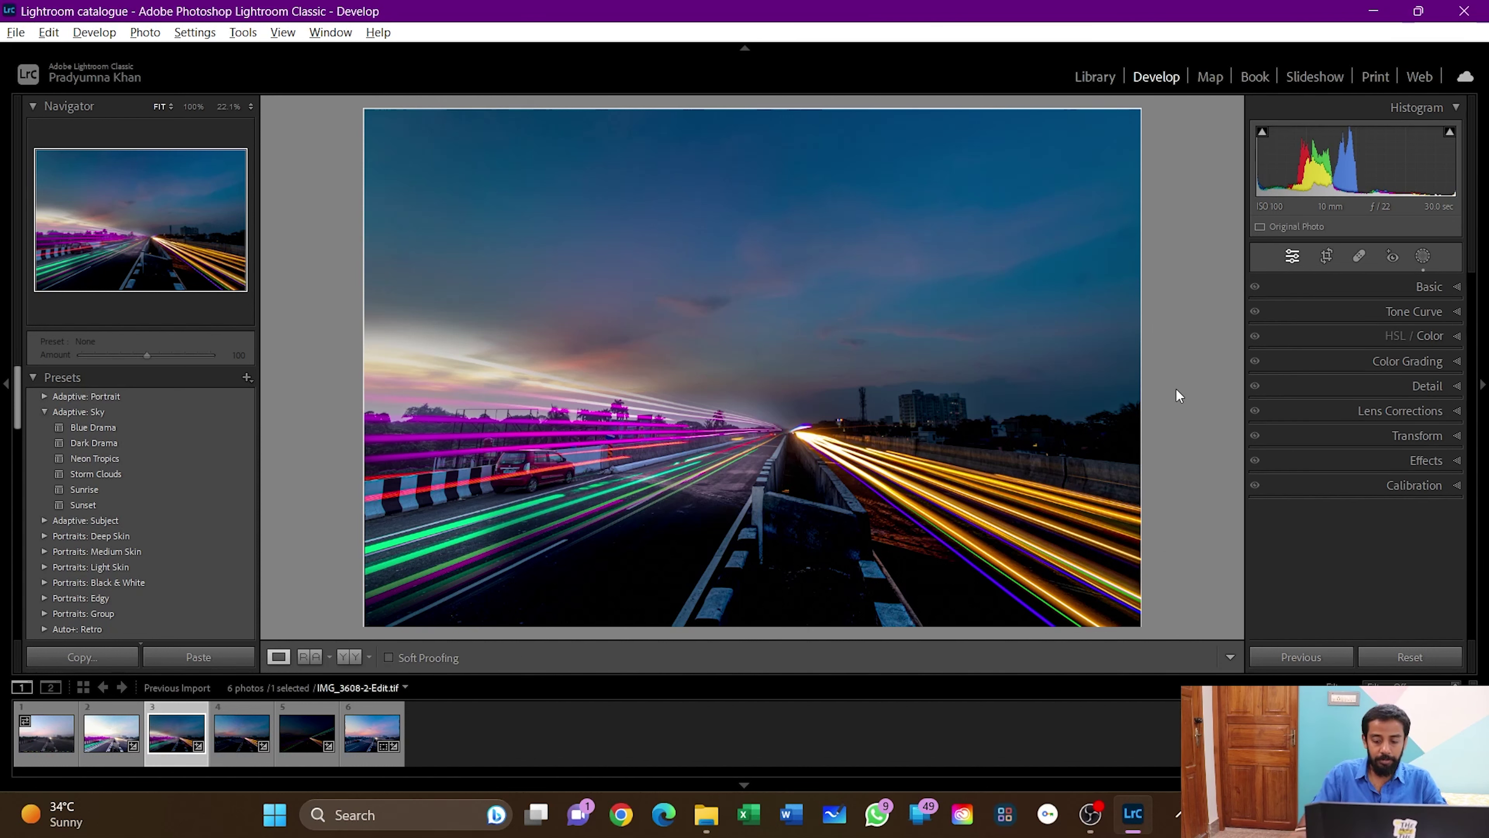
- Compare the edited photo with its unedited version twice
key(backslash)
key(backslash)
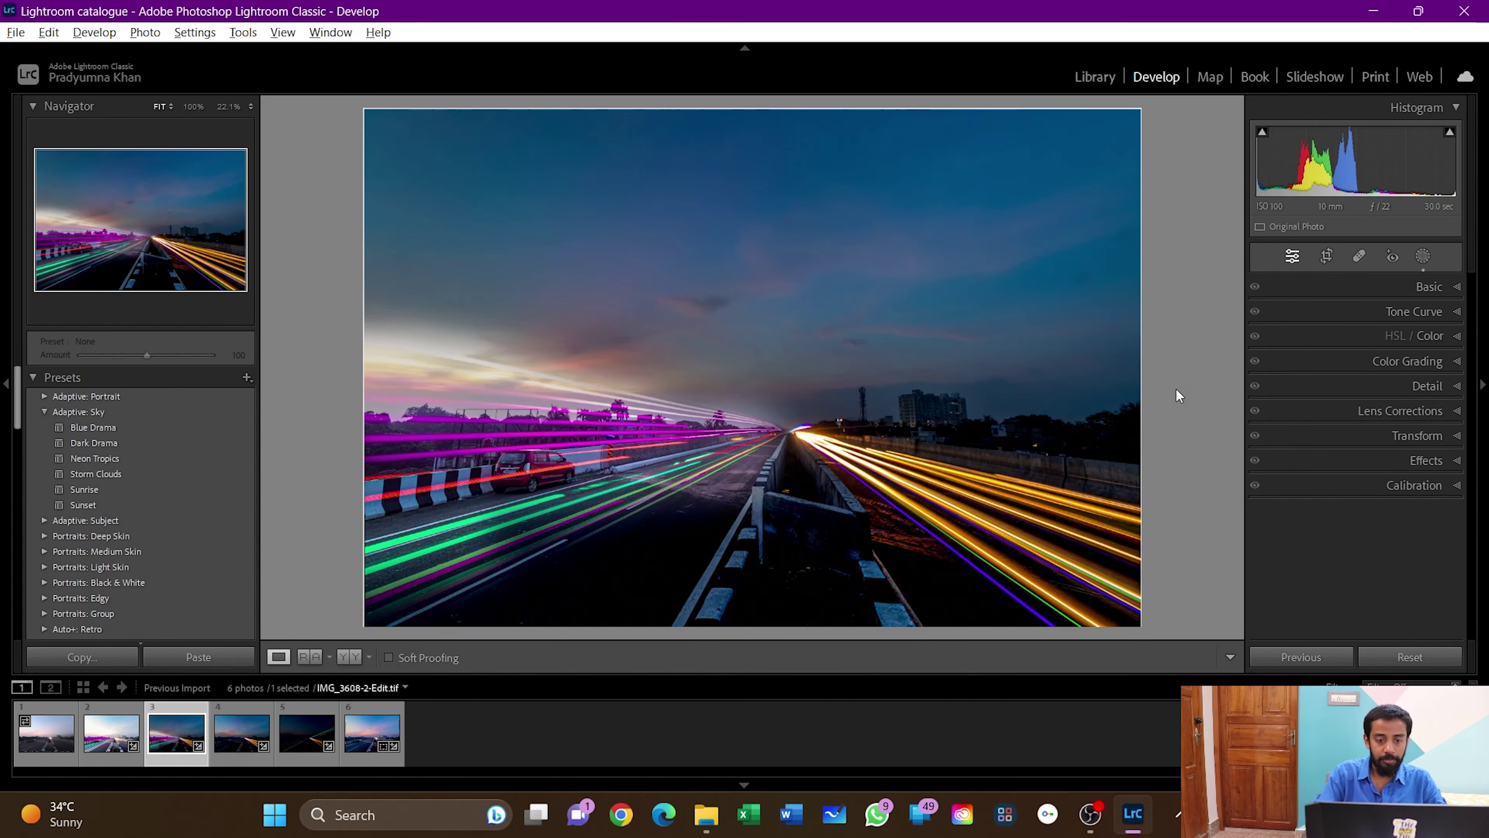
key(backslash)
key(backslash)
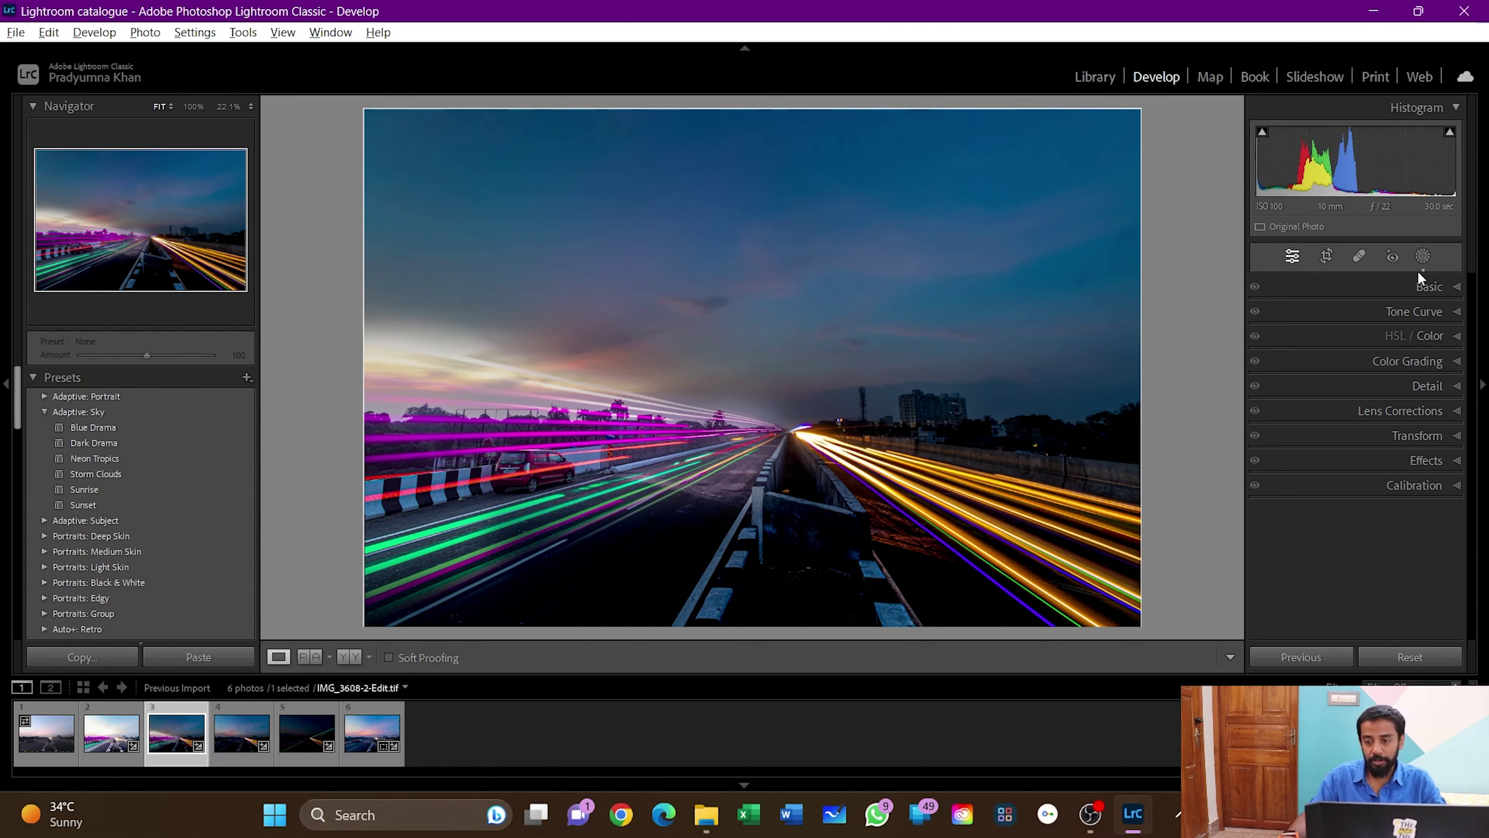
- Crop the photo slightly tighter around its edges at the original aspect ratio and view the result full screen
click(1328, 262)
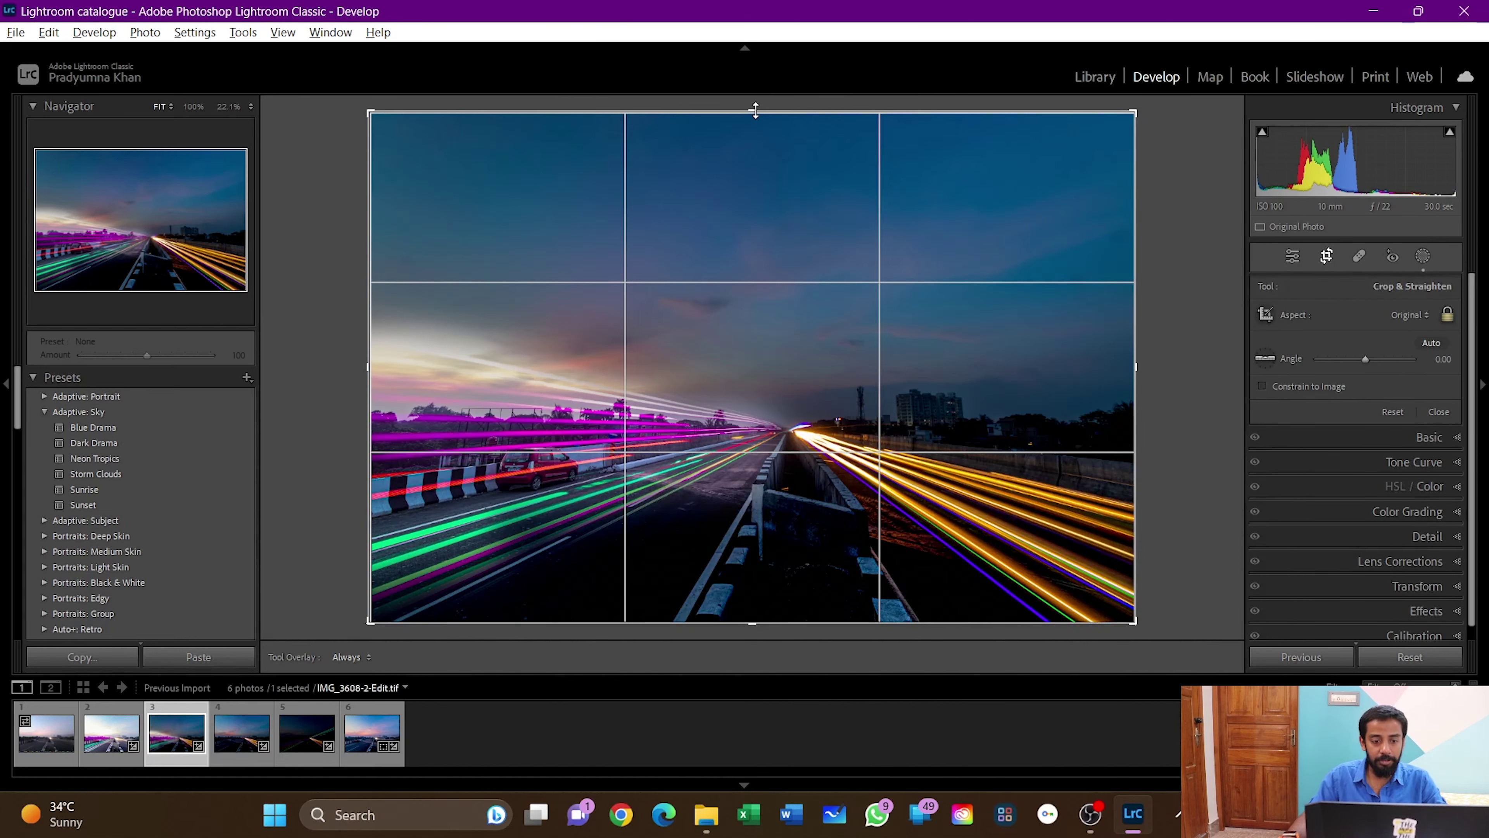
drag(755, 111, 757, 118)
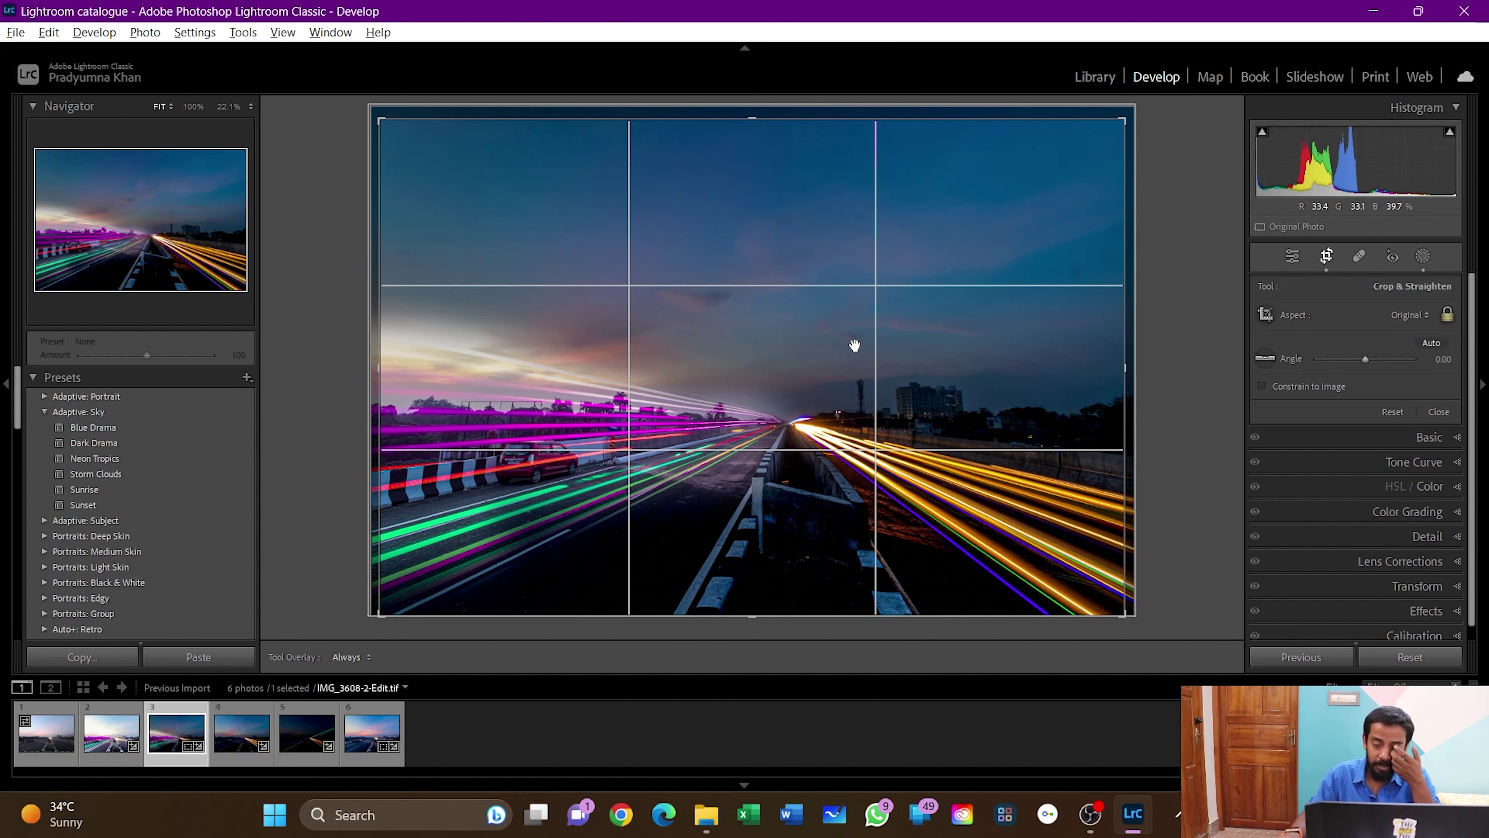
click(1292, 255)
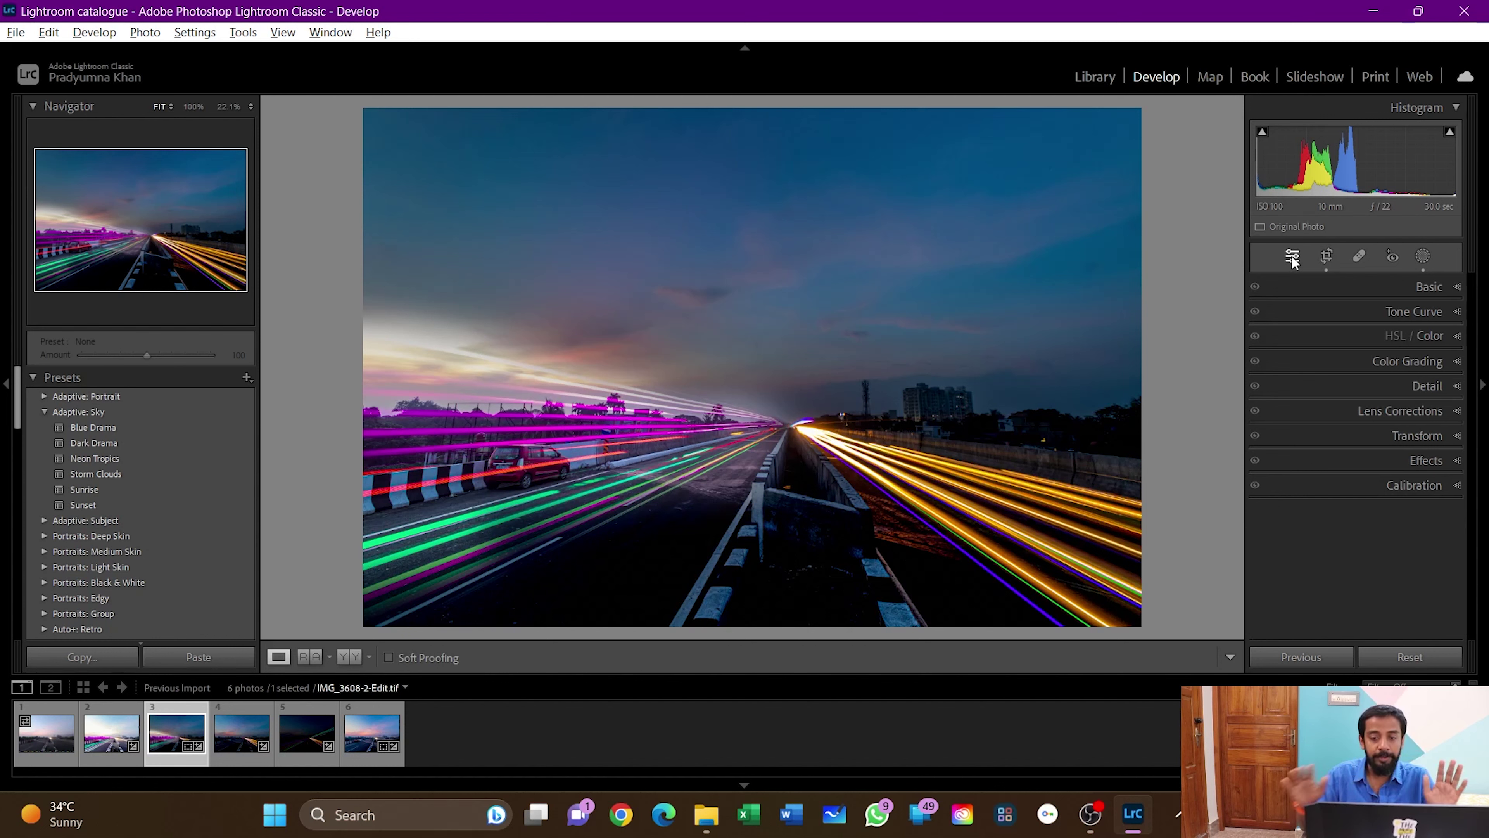
key(f)
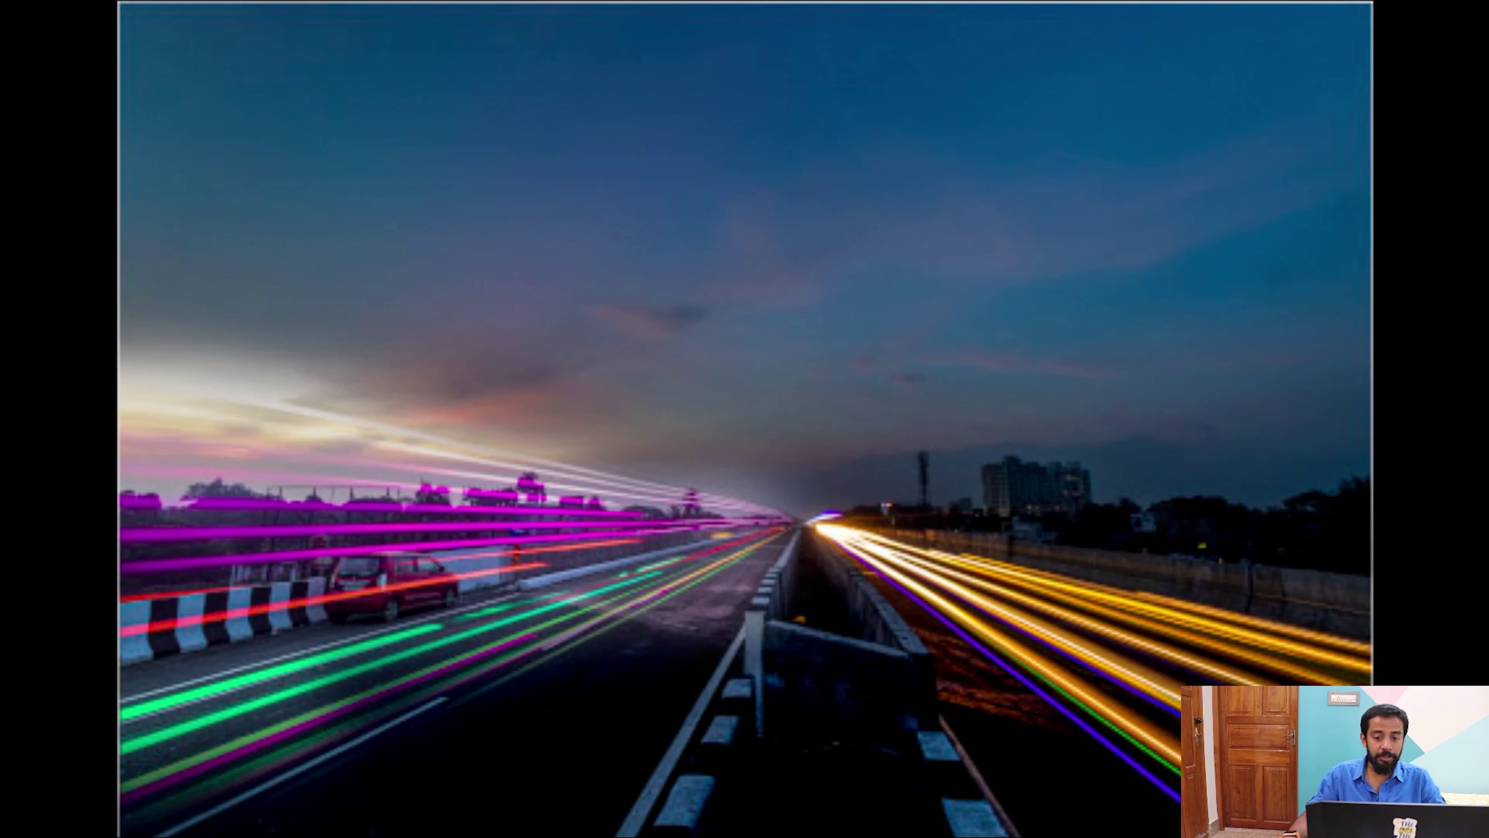